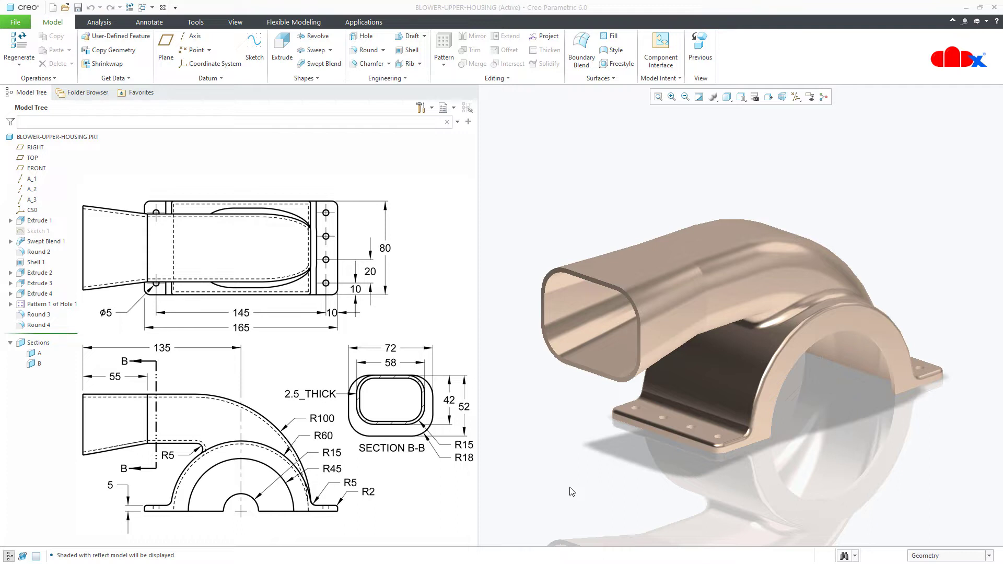
Display the finished blower housing model in the Shading With Edges style.
click(727, 102)
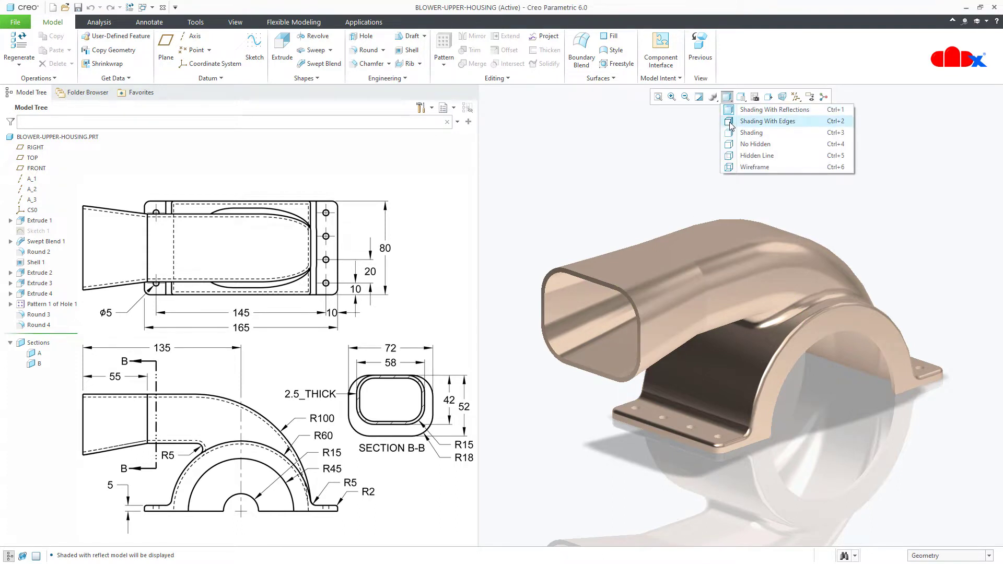
click(731, 122)
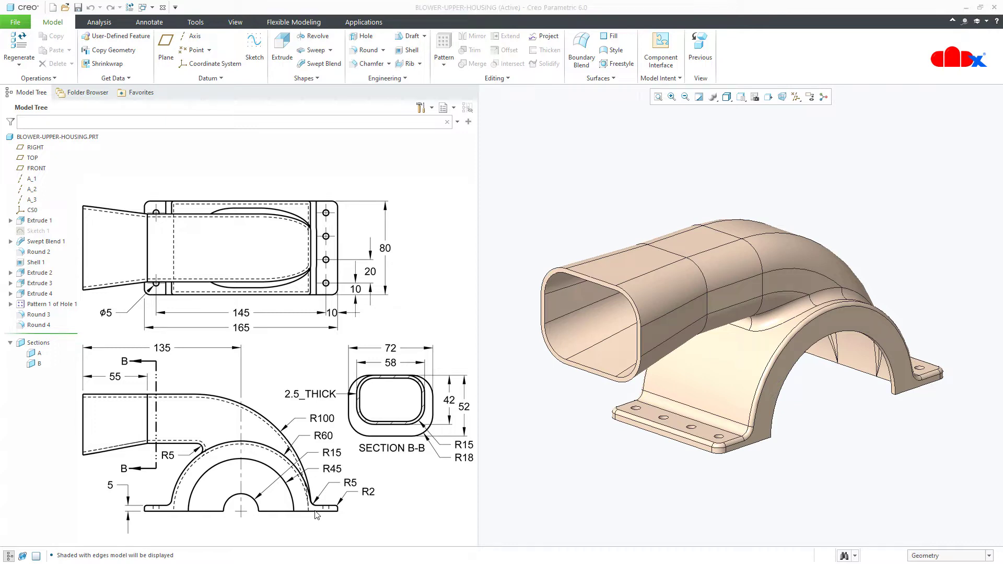
Create a new solid part named prt0001 from the default template and show all its datum features in a maximized window.
click(53, 8)
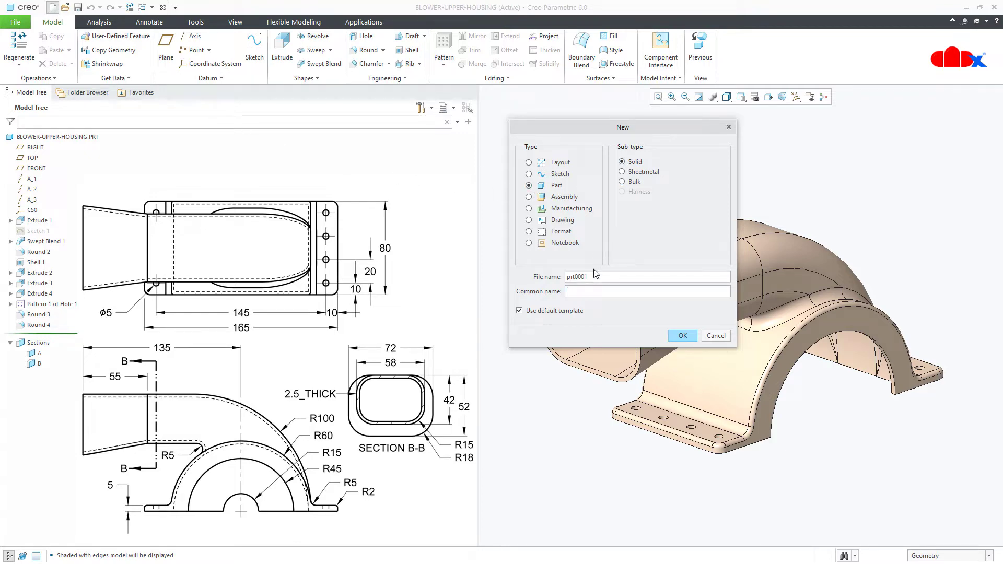
click(679, 339)
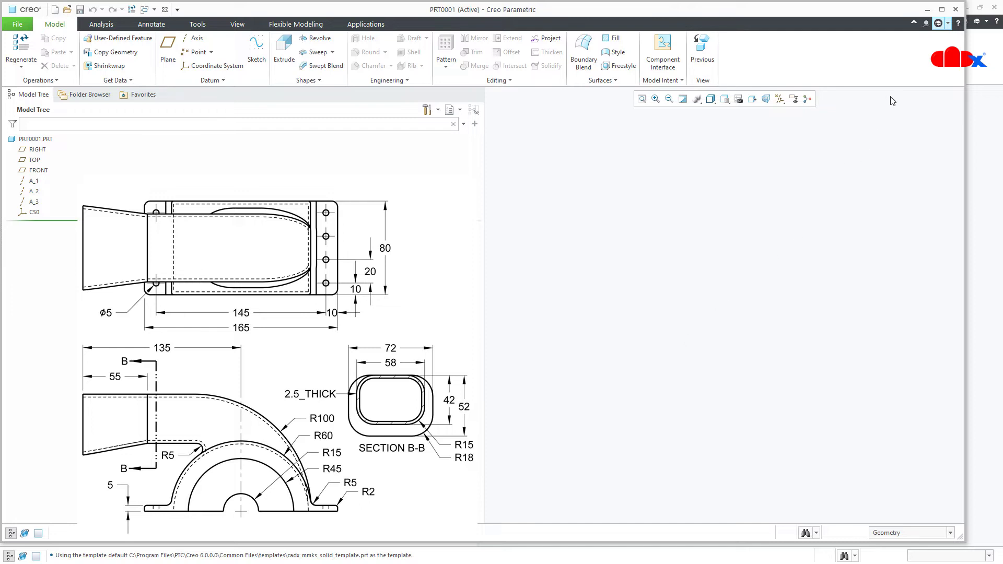
click(942, 9)
click(798, 97)
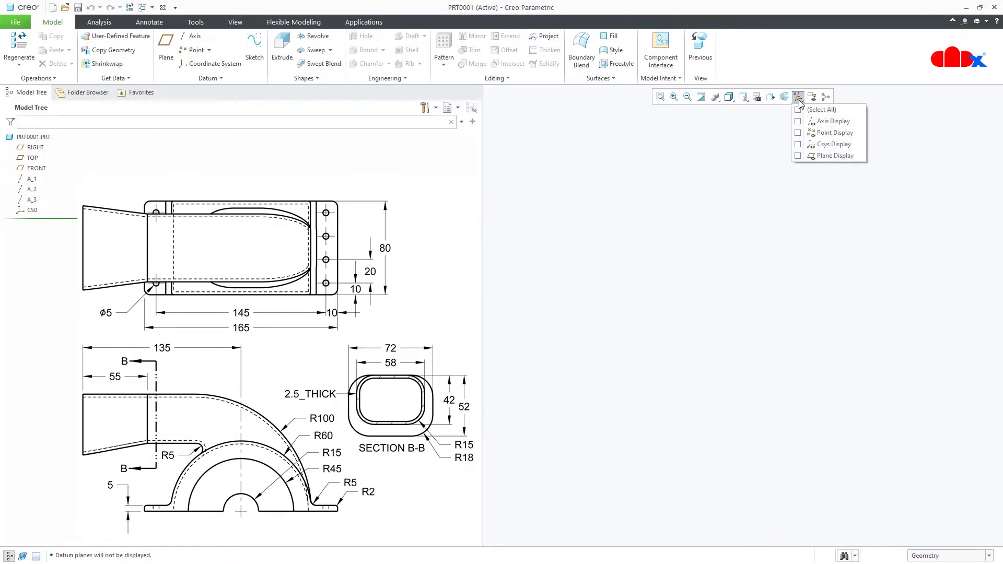
click(798, 110)
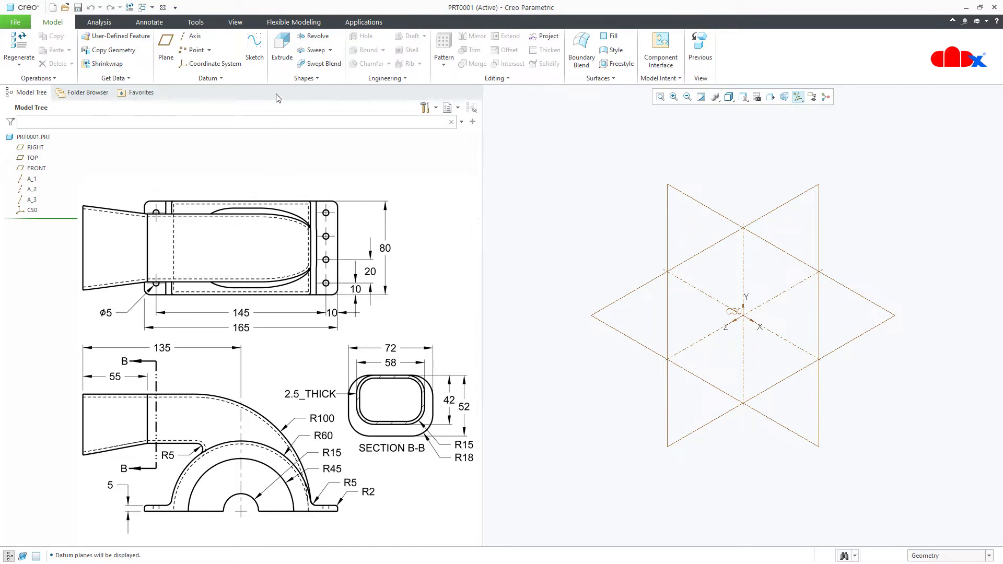
Start an Extrude sketch on the RIGHT plane, viewed face-on with all datum display hidden.
click(279, 65)
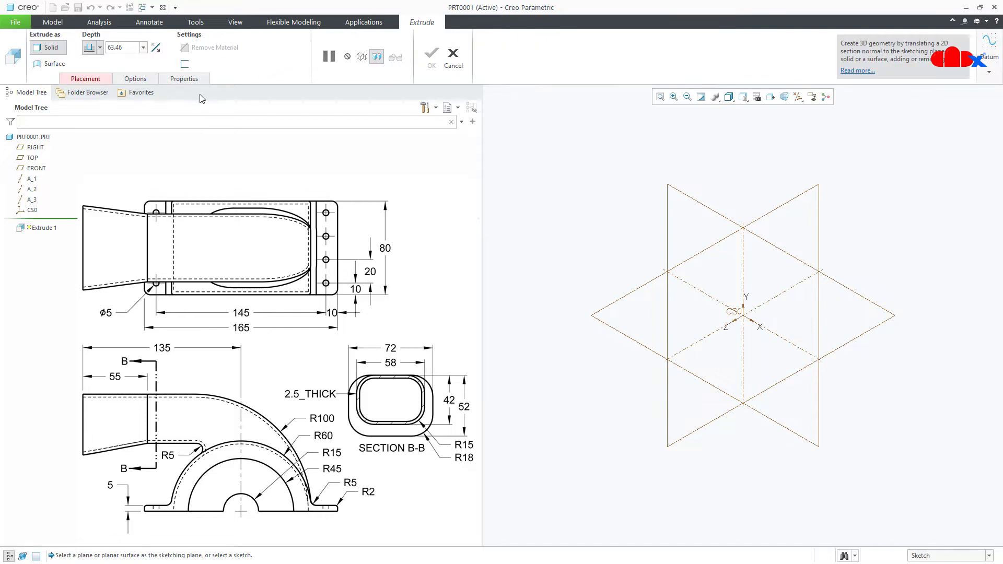
click(33, 148)
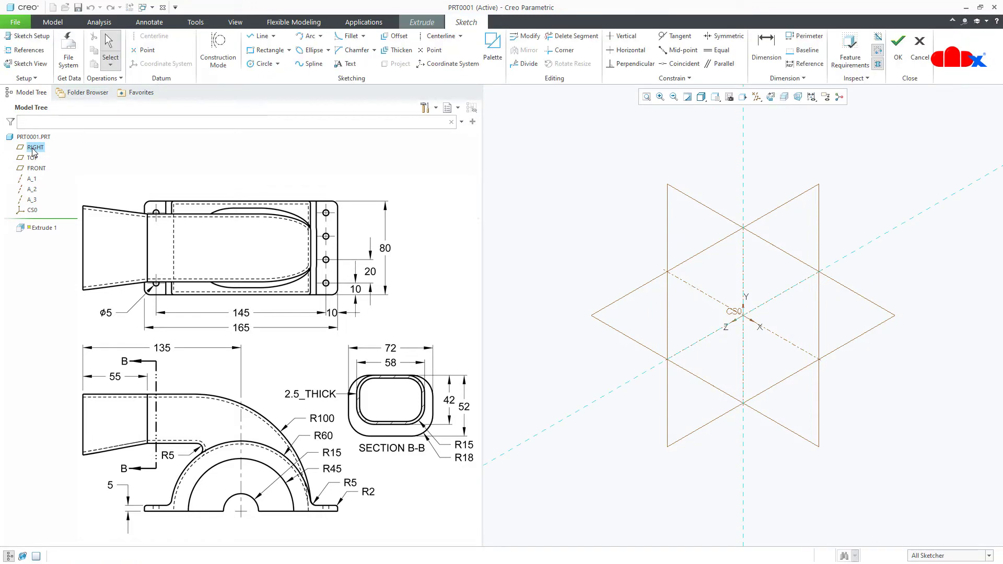
click(770, 97)
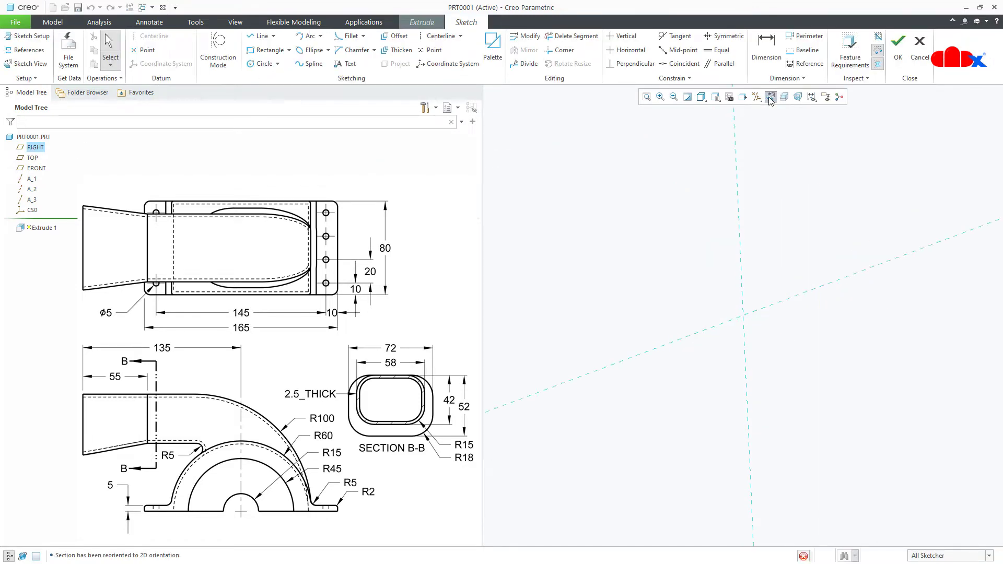
click(757, 97)
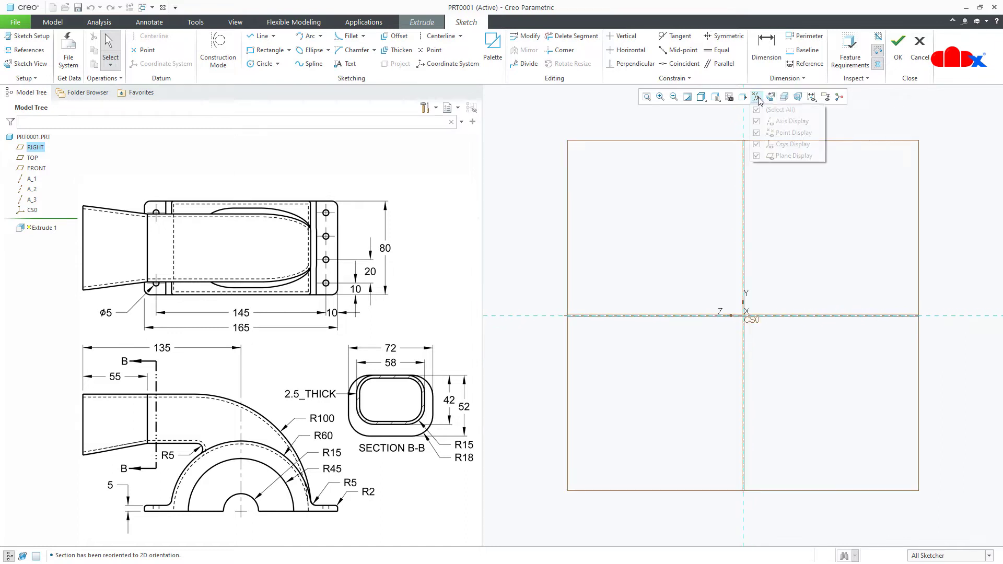
click(758, 110)
Sketch a circle of about 242 mm diameter centred on the intersection of the sketch references.
right_click(763, 415)
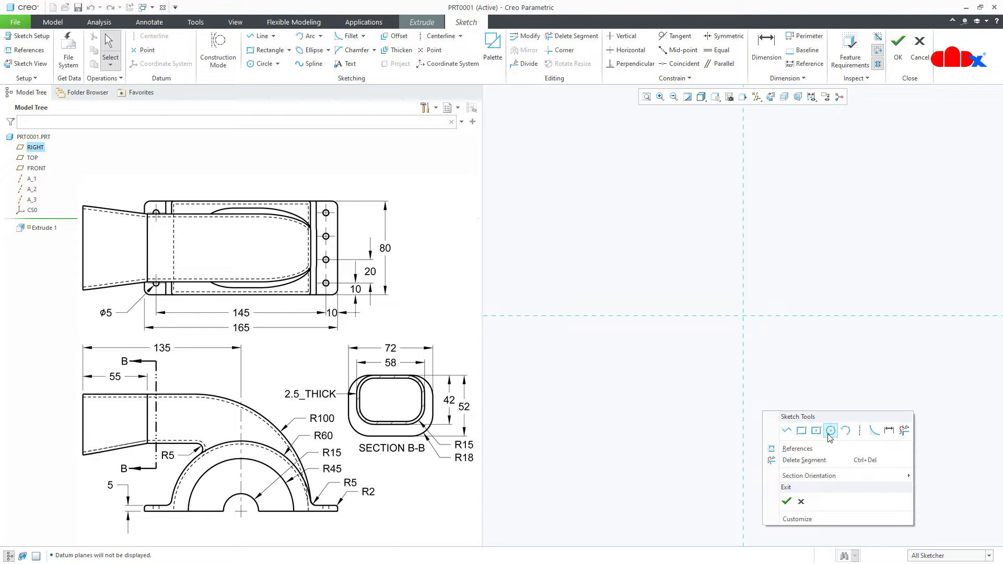
click(831, 429)
click(743, 316)
click(798, 377)
middle_click(875, 384)
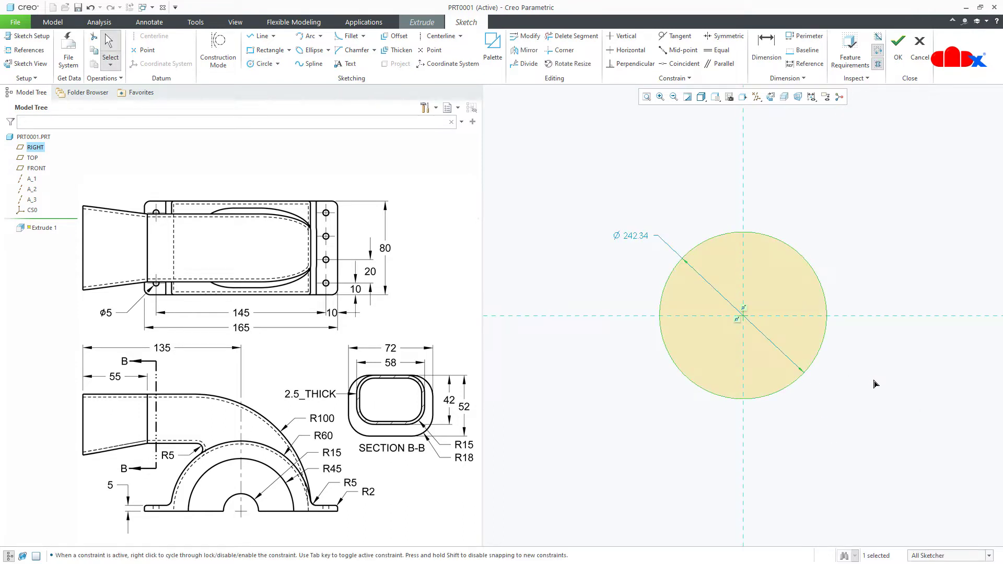
Trim away the circle's lower half and set the remaining arc's radius to 60 mm.
click(579, 36)
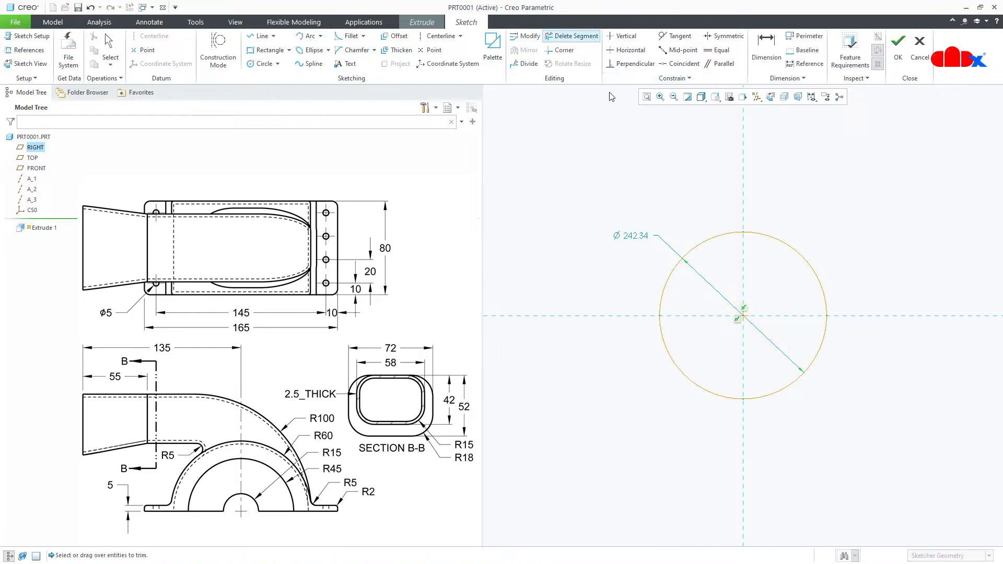
drag(638, 353, 848, 372)
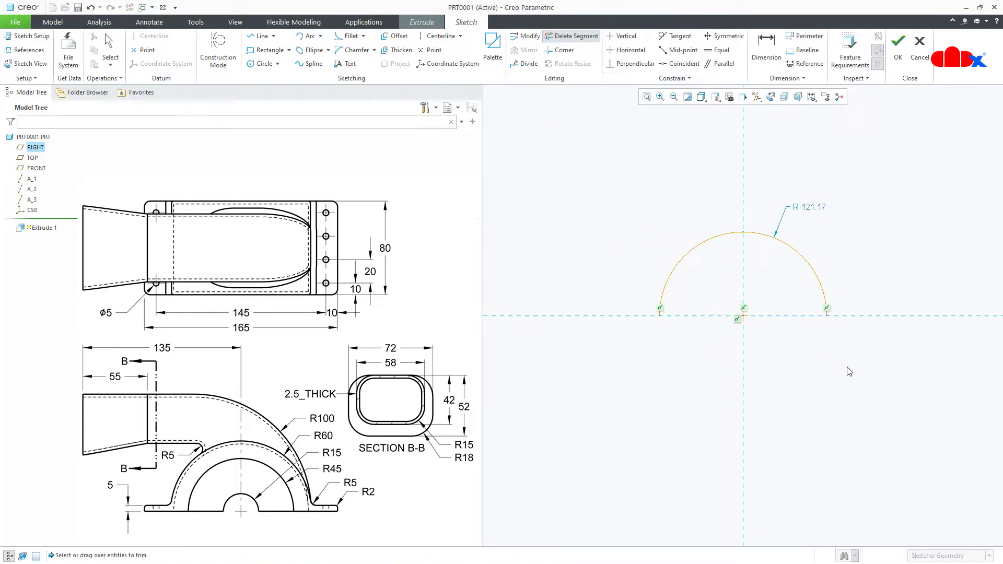
middle_click(848, 371)
double_click(815, 209)
text(60)
key(Return)
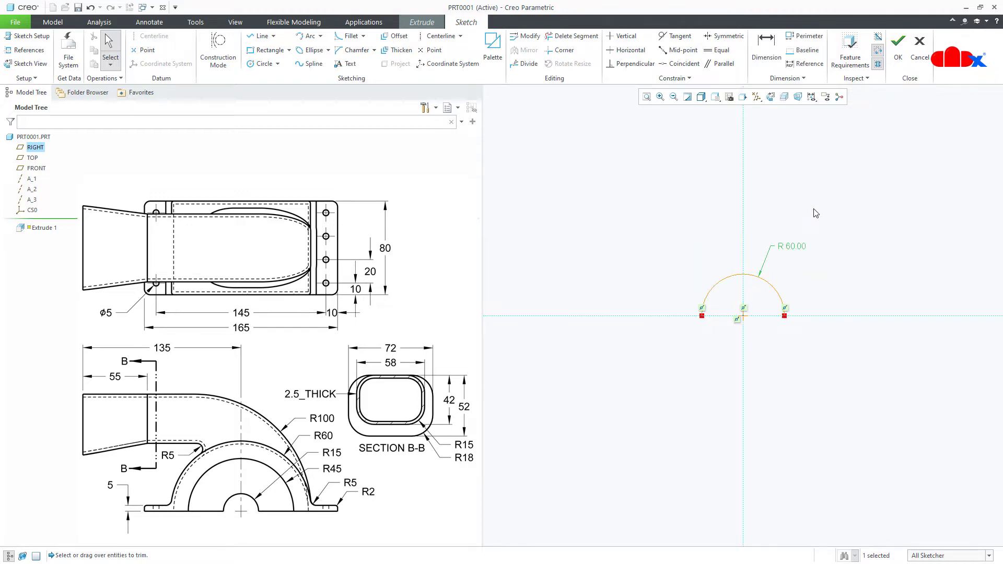
Close the semicircle with a straight line between the two ends of the arc.
right_click(815, 212)
click(834, 225)
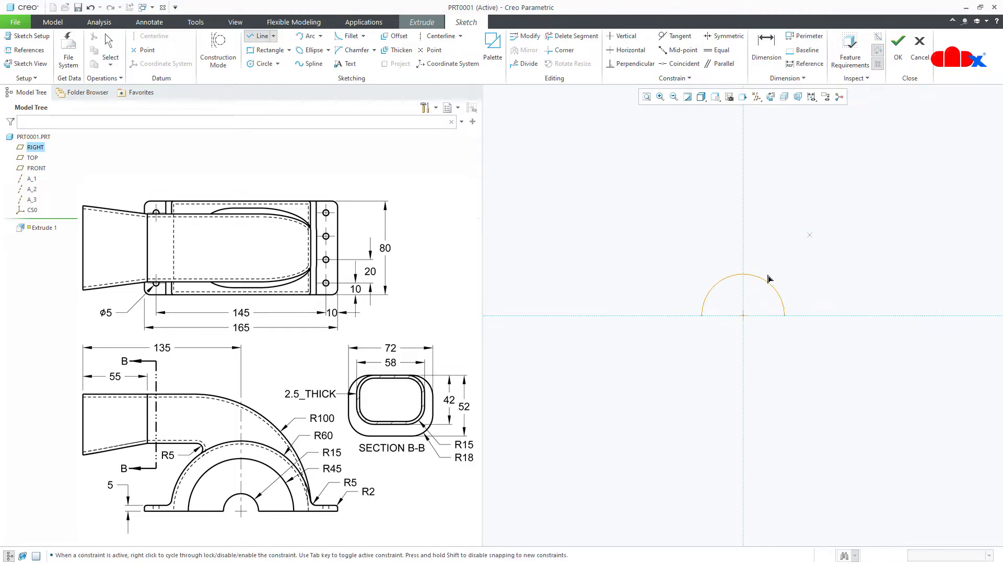
click(703, 315)
click(784, 315)
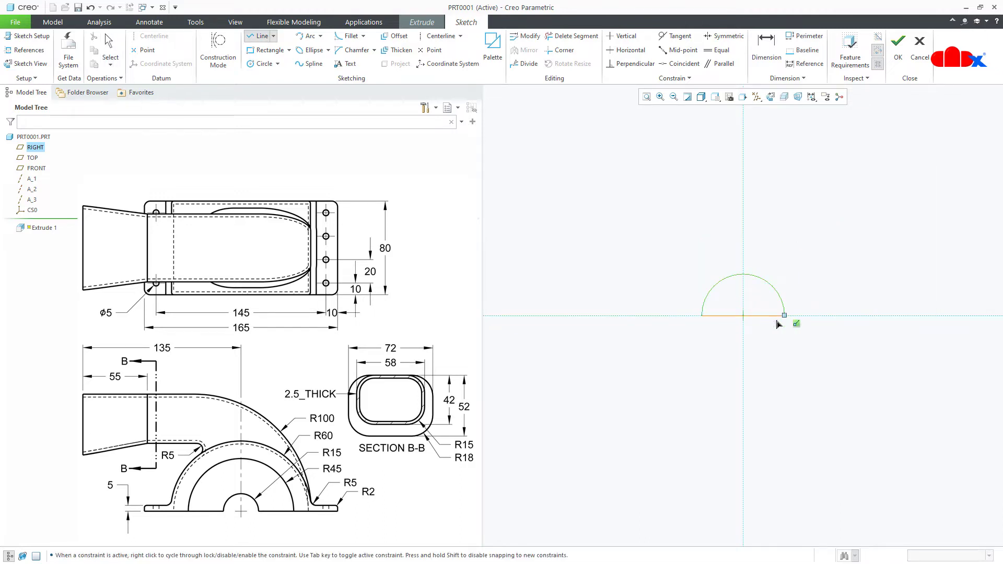
middle_click(795, 342)
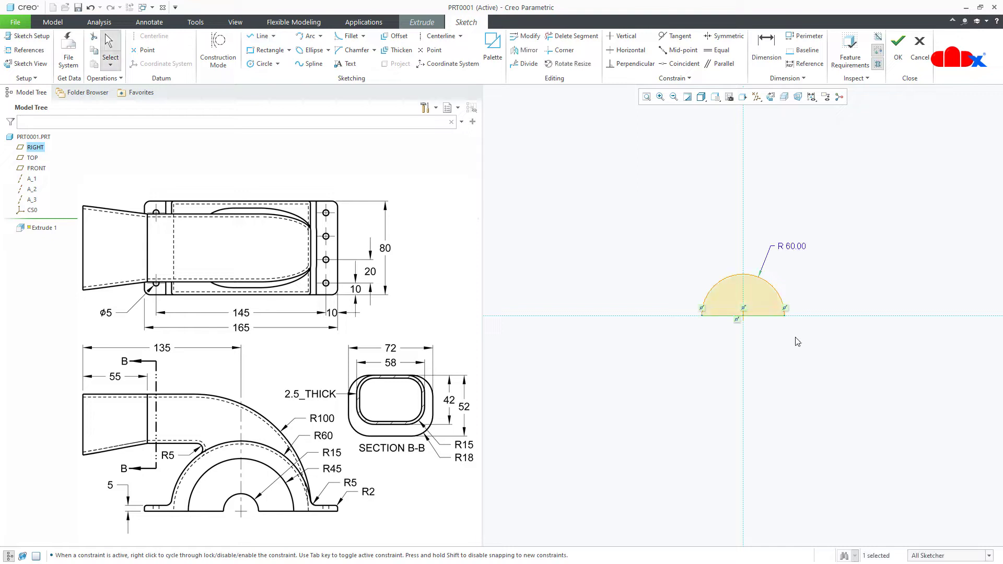
click(648, 98)
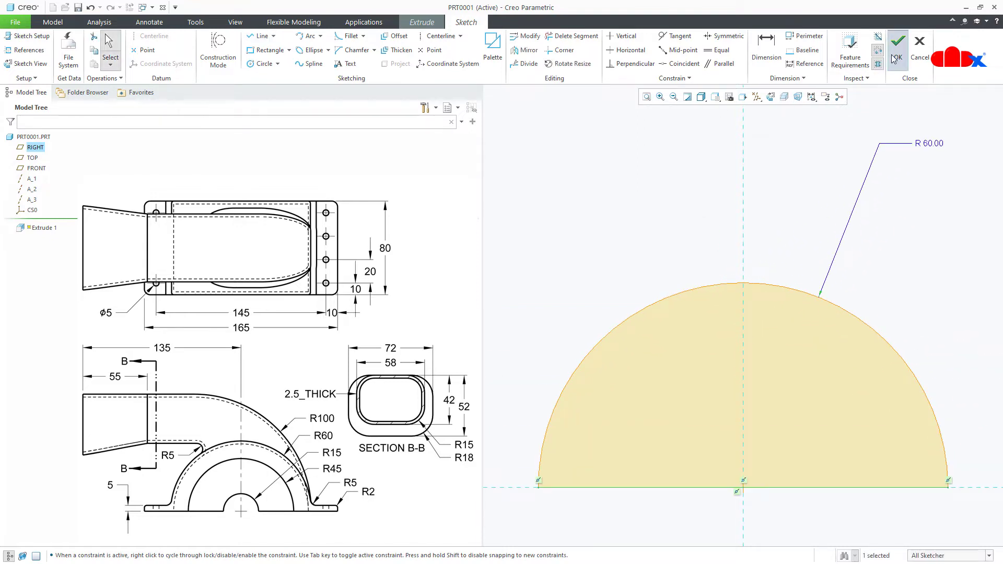
Finish the sketch and extrude the semicircle 80 mm symmetrically about the sketch plane.
click(896, 52)
click(99, 48)
click(90, 78)
double_click(127, 48)
text(80)
key(Return)
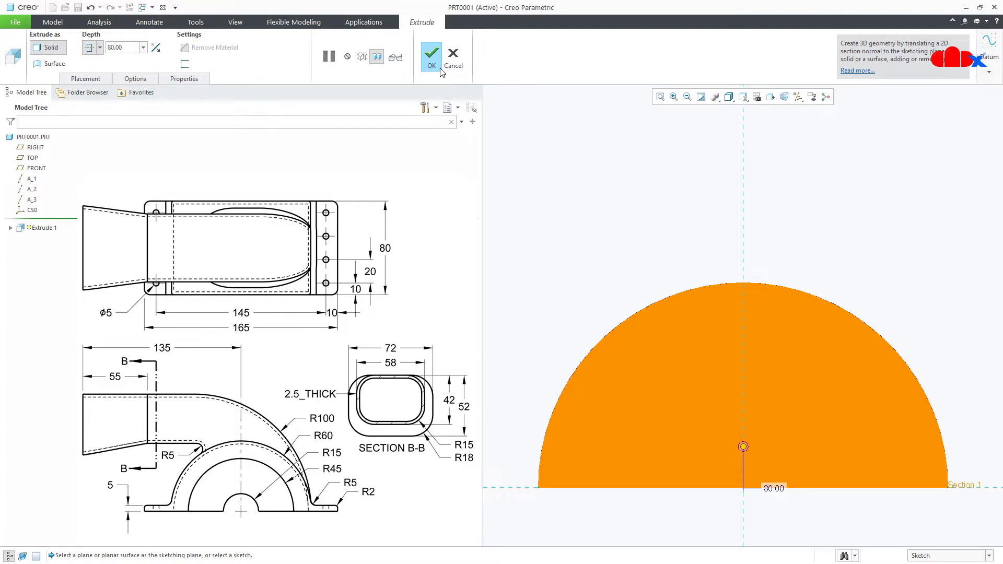
click(431, 54)
key(ctrl+d)
click(552, 468)
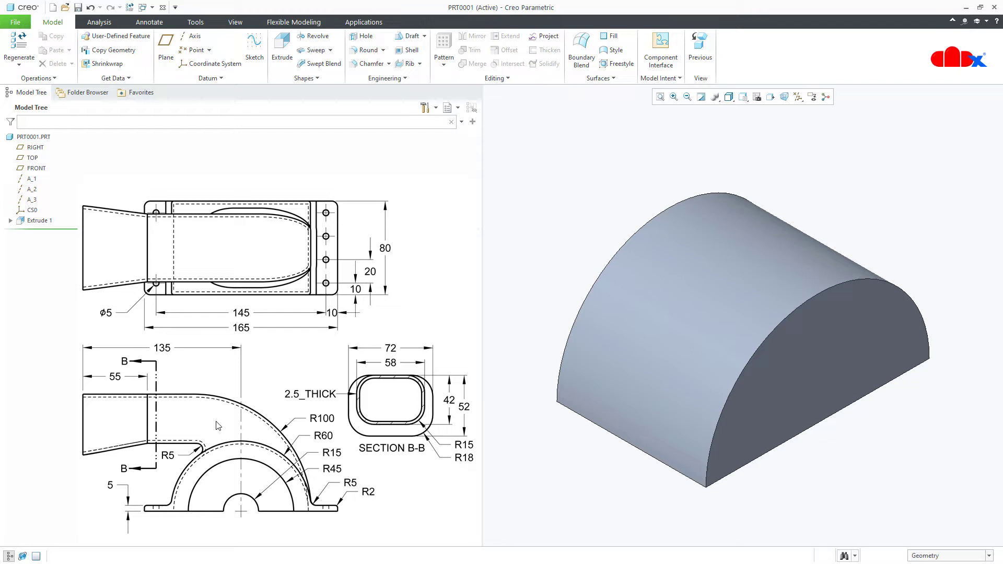
Start a new sketch on the RIGHT plane with TOP as the top orientation reference, viewed face-on.
click(254, 48)
click(39, 147)
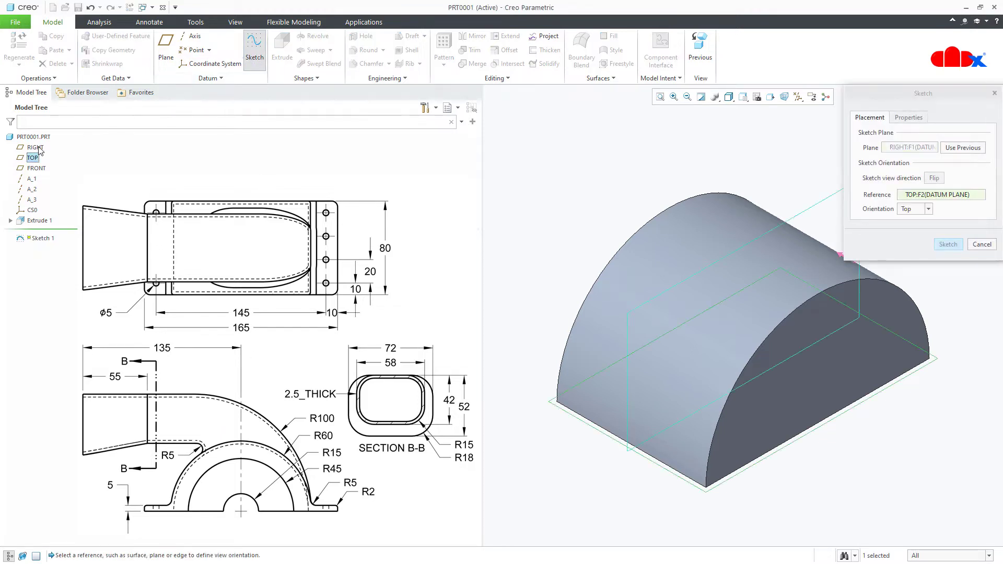
click(948, 244)
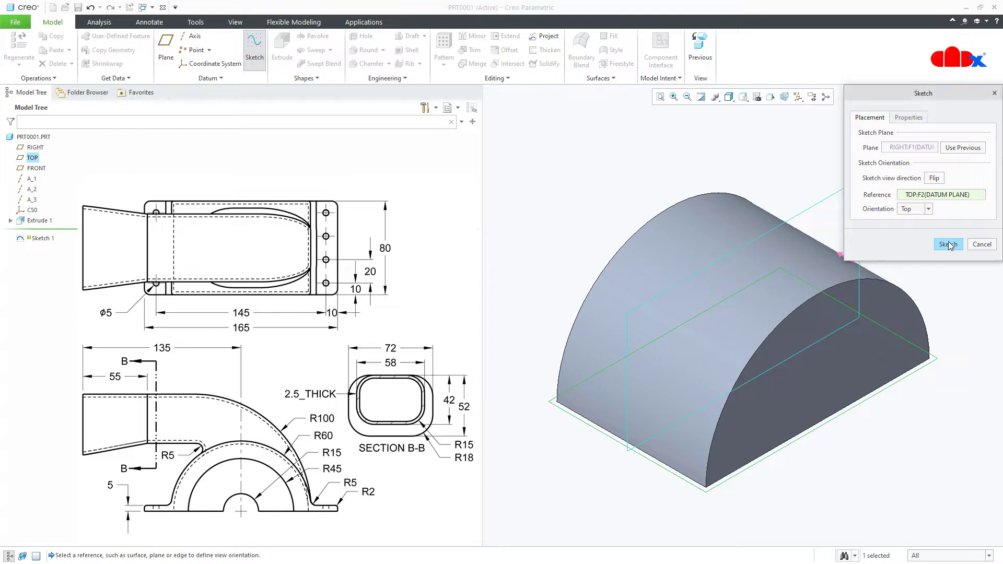
click(770, 98)
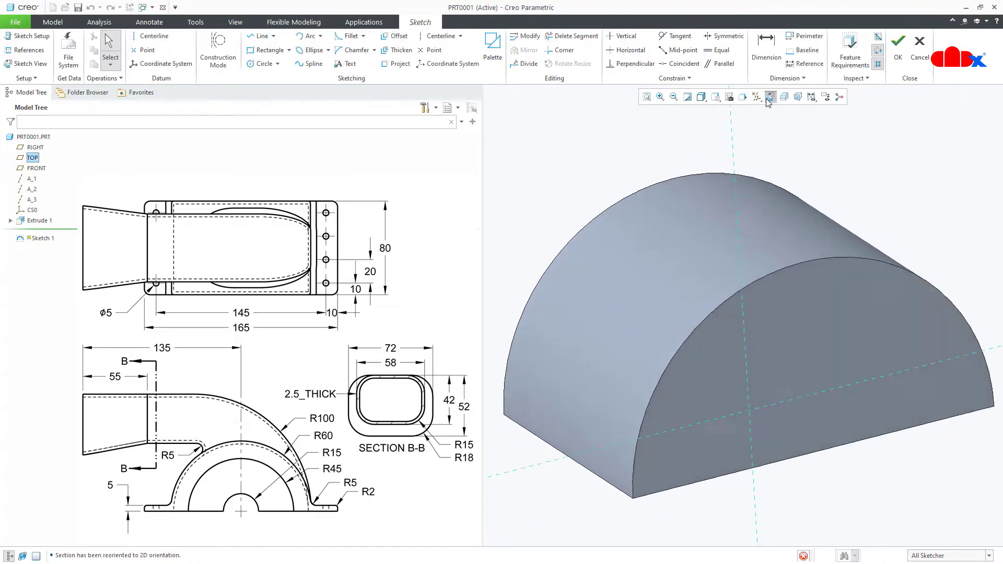
Sketch an arc of about 93.6 mm radius rising tangentially from the right end of the half-cylinder's base edge.
right_click(768, 152)
click(851, 171)
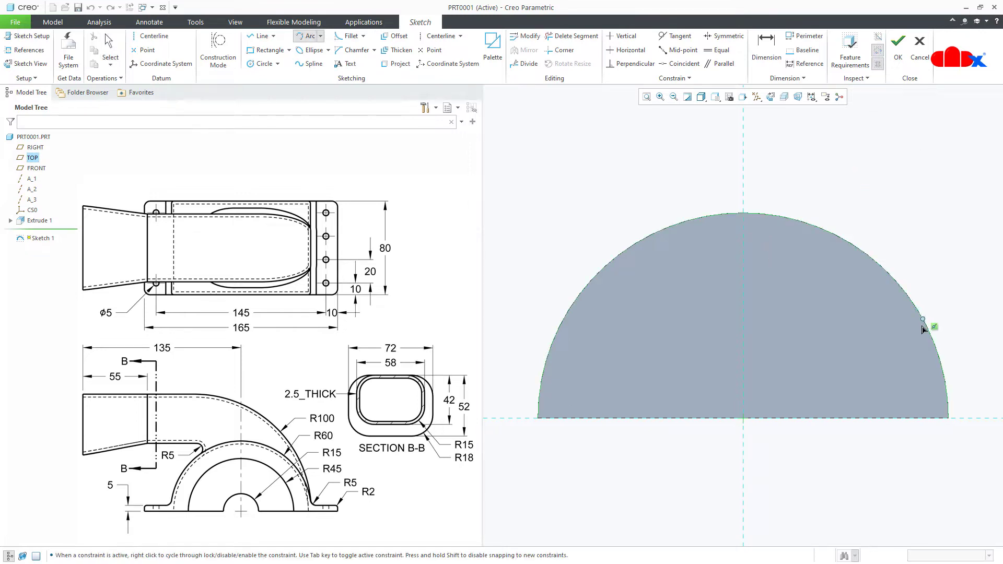
click(949, 420)
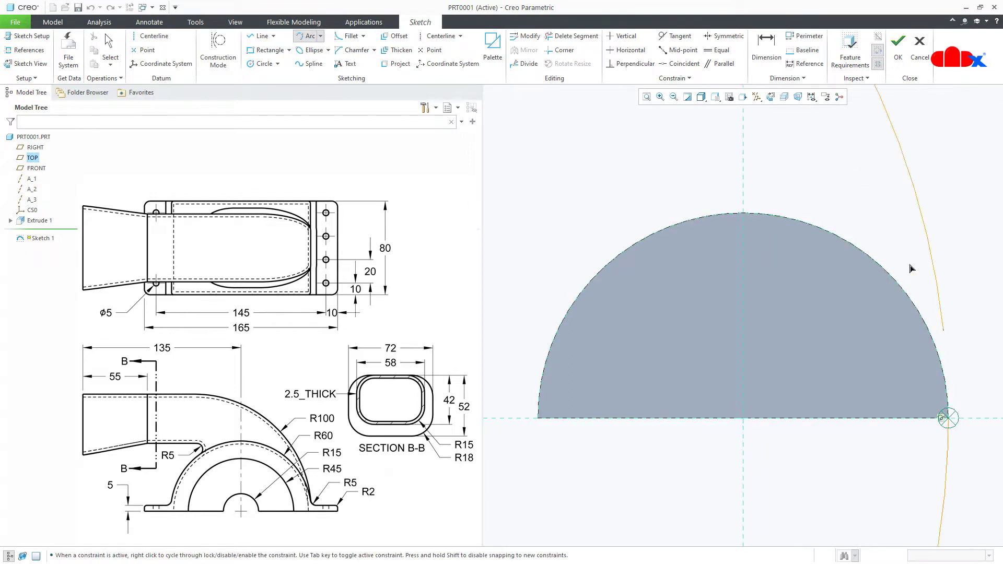
click(949, 418)
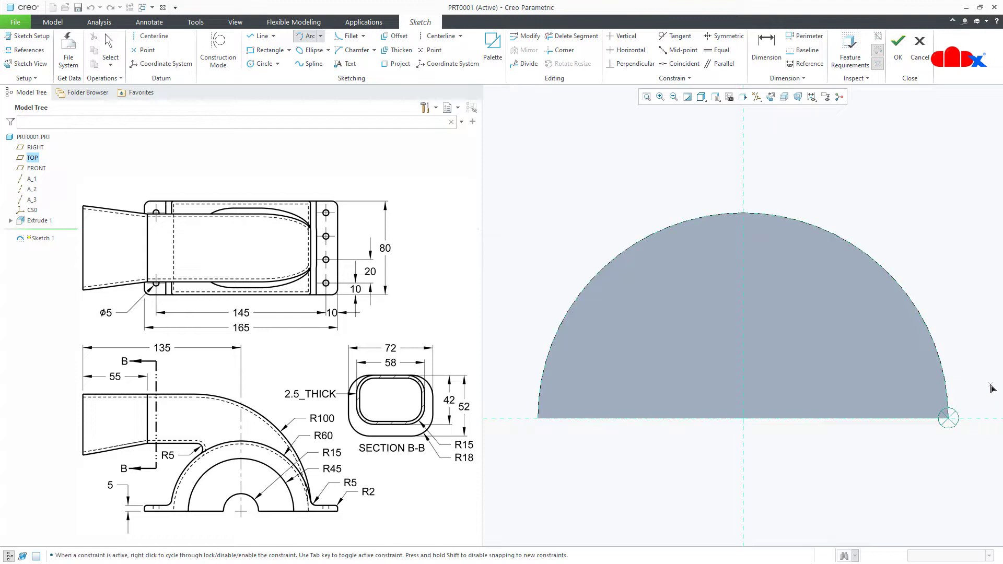
click(806, 152)
click(862, 208)
middle_click(862, 210)
shift+middle_drag(860, 207, 816, 215)
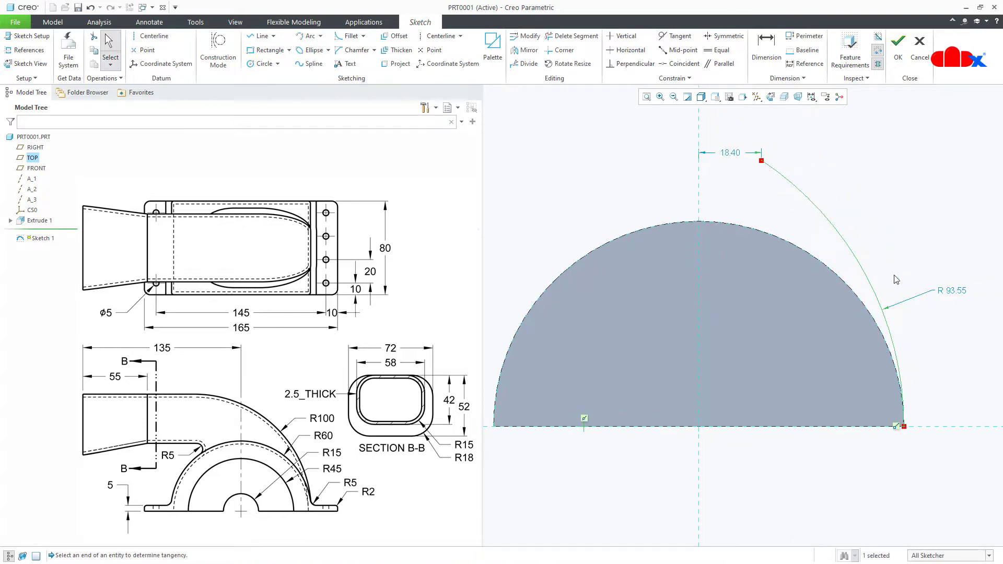
Set the radius of the arc above the half-cylinder to 100 mm.
double_click(954, 293)
text(100)
key(Return)
scroll(955, 297, down, 2)
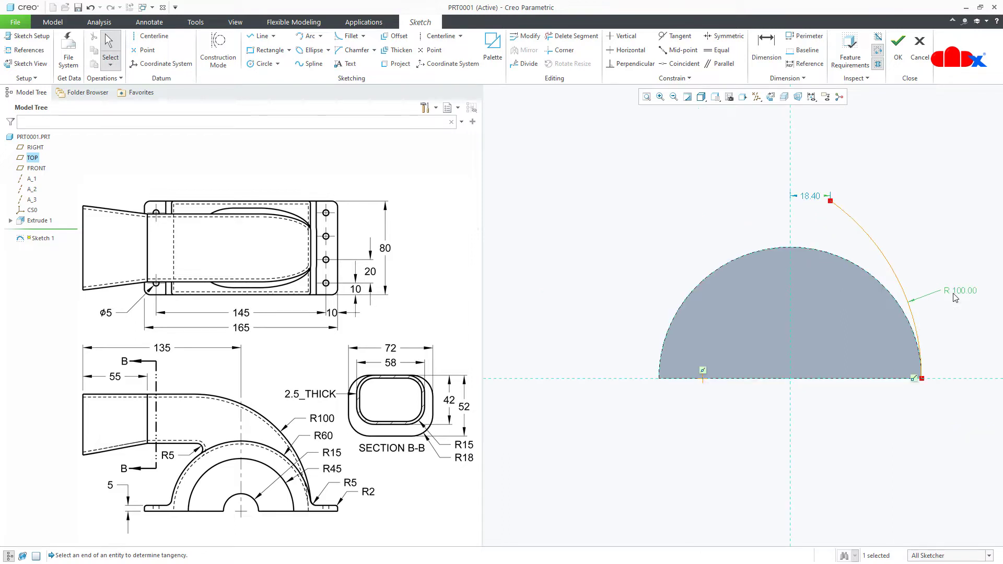
Sketch a horizontal line about 101 mm long running left from the upper end of the arc.
right_click(888, 197)
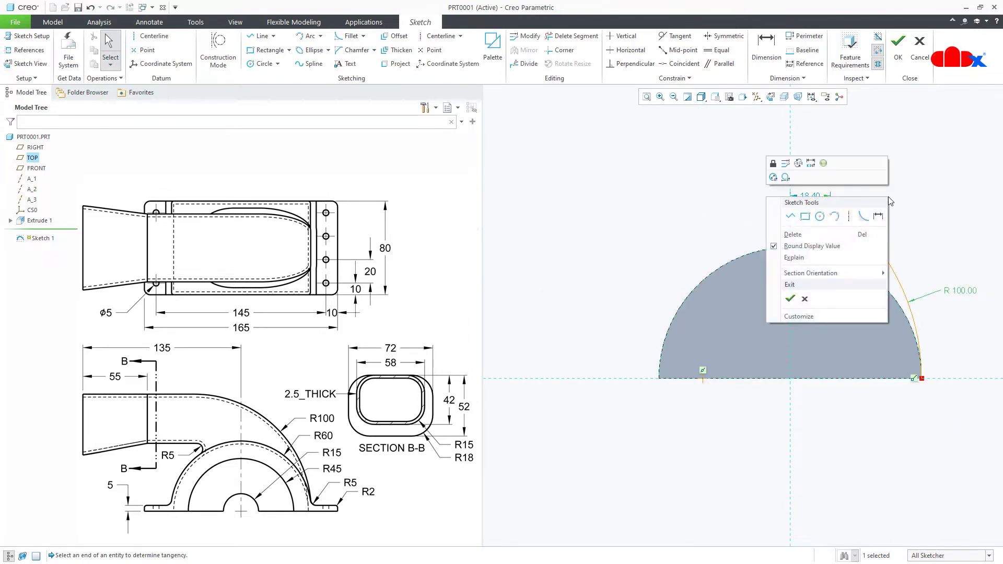
click(790, 216)
click(832, 201)
click(610, 201)
middle_click(618, 225)
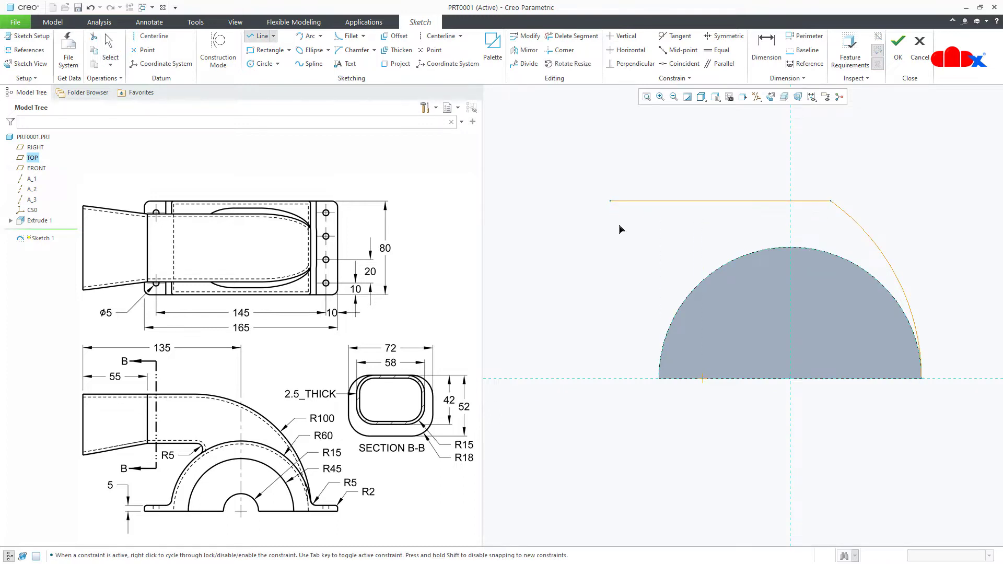
Make the horizontal line tangent to the 100 mm arc.
click(675, 36)
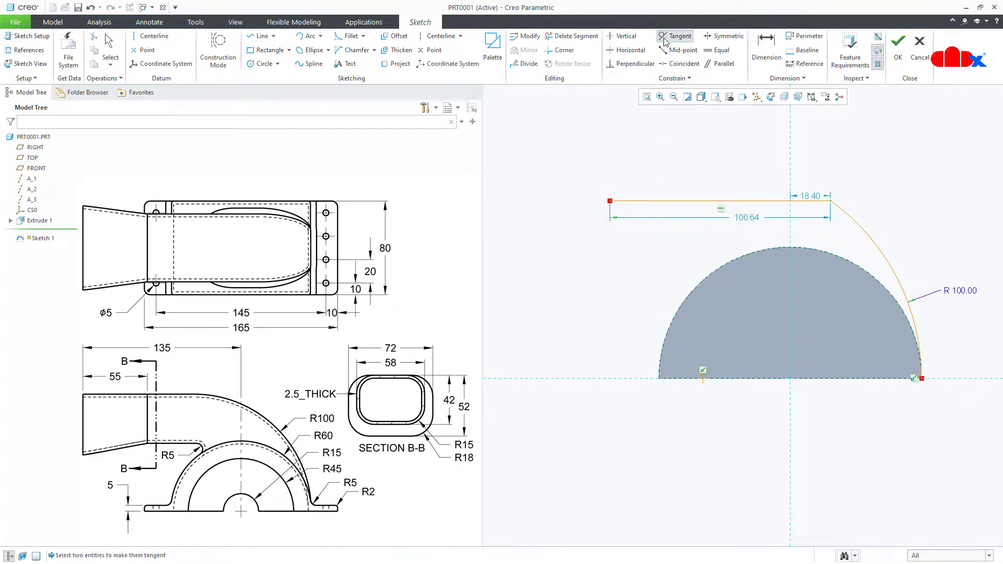
click(762, 203)
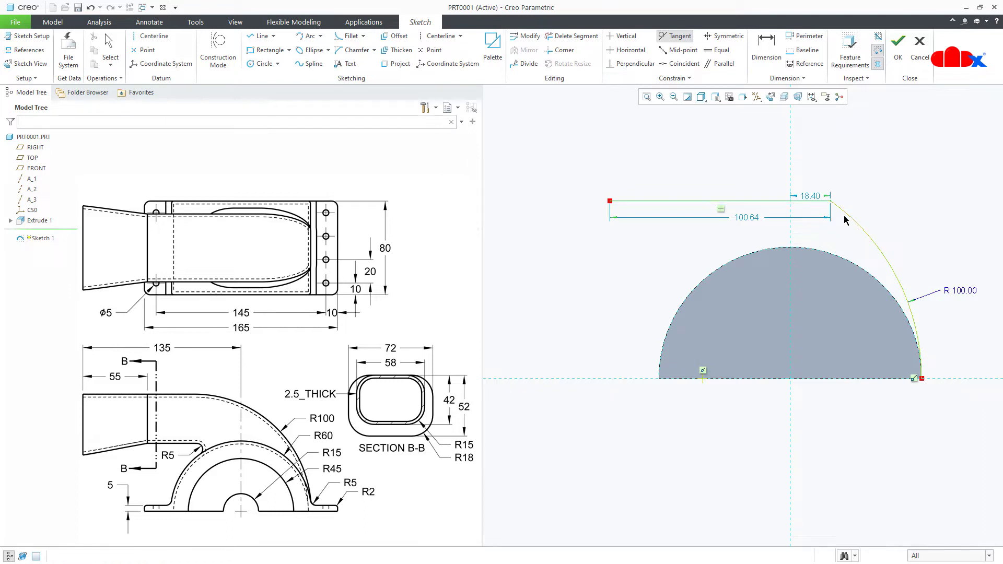
click(845, 220)
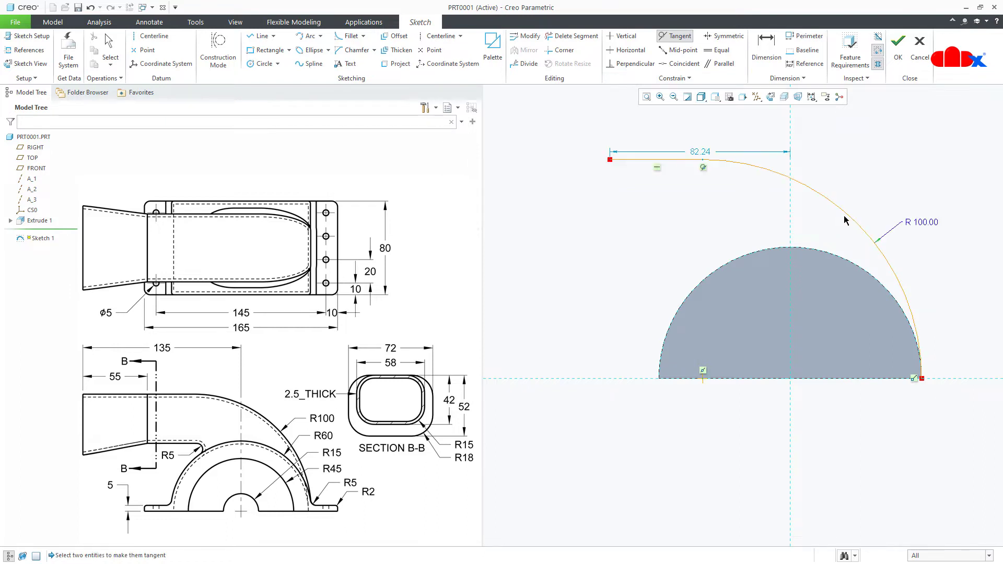
middle_click(708, 153)
Set the distance from the horizontal line's free end to the vertical reference to 135 mm.
double_click(708, 153)
text(1)
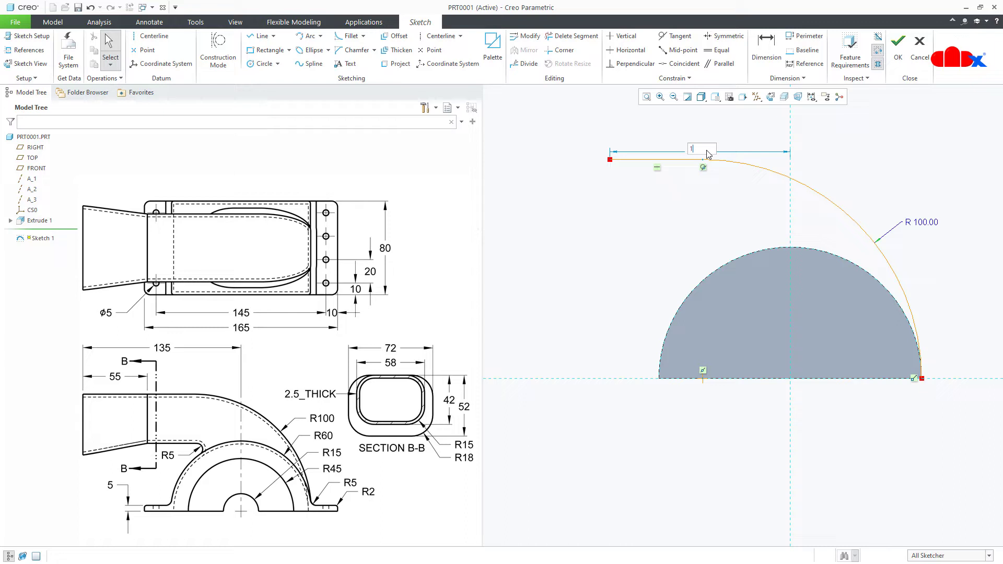
text(35)
key(Return)
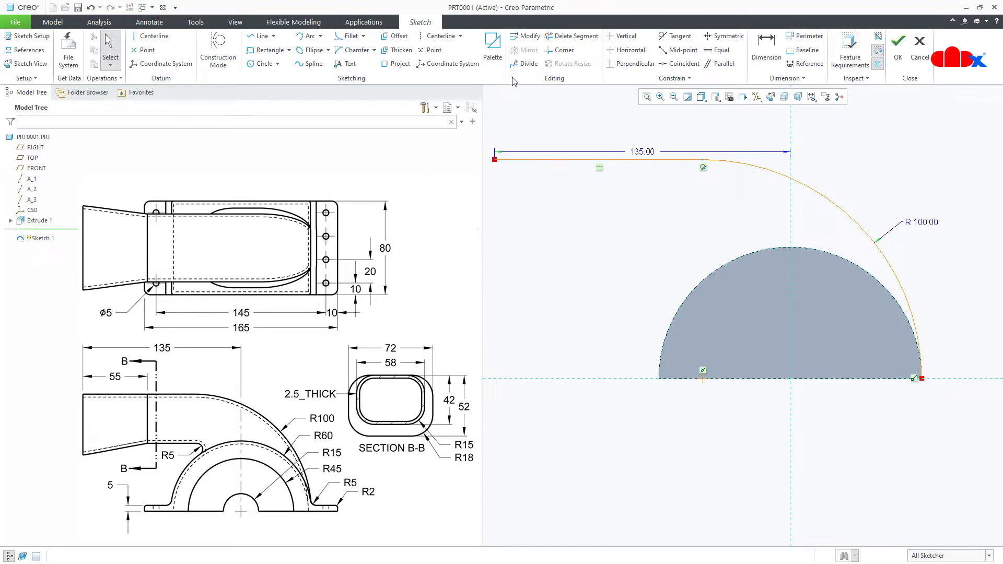
Divide the horizontal line at a point about 36 mm from its free end.
click(525, 63)
click(574, 160)
middle_click(569, 219)
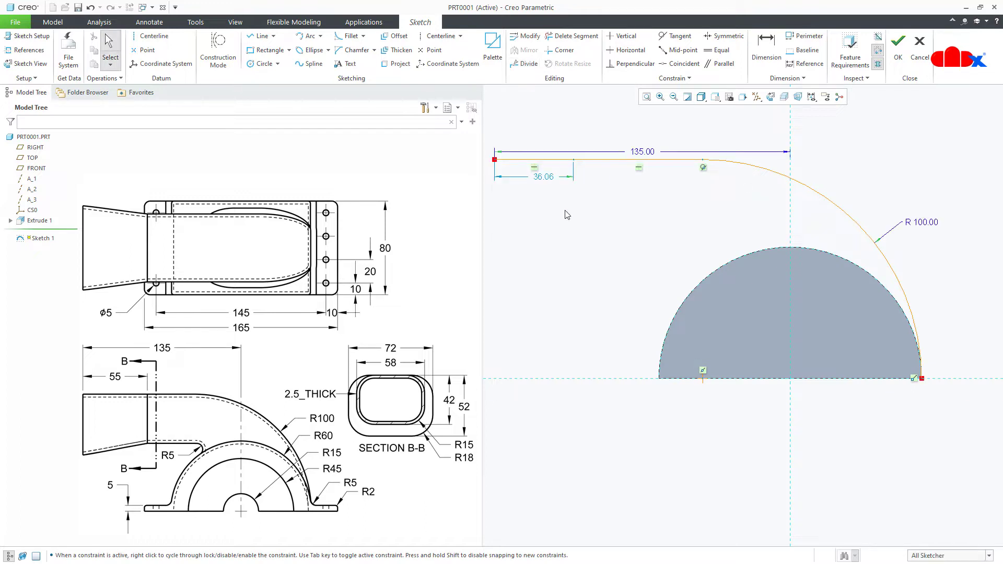
Set the outer segment of the divided line to 55 mm and finish the path sketch.
double_click(551, 182)
text(55)
key(Return)
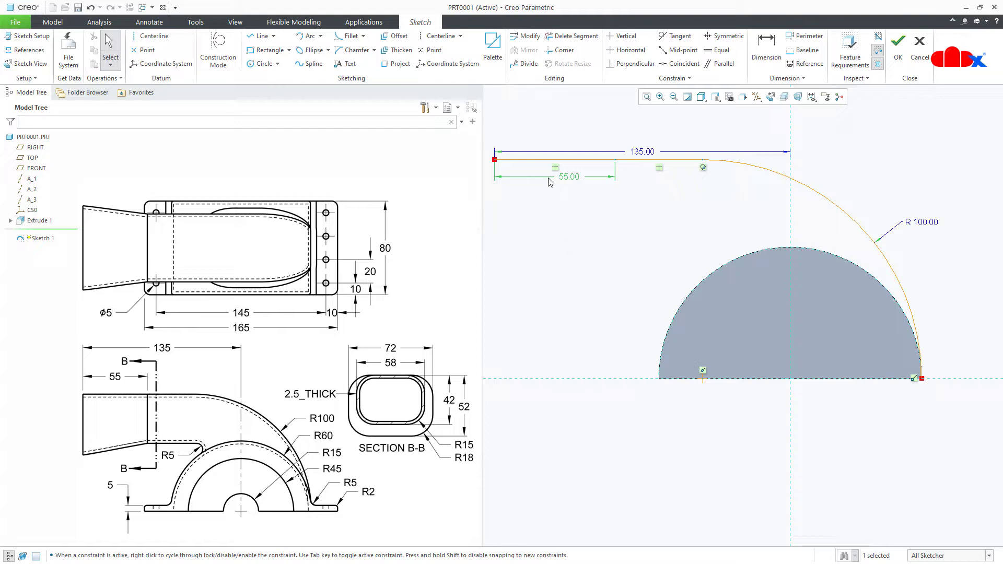
right_click(550, 182)
click(573, 279)
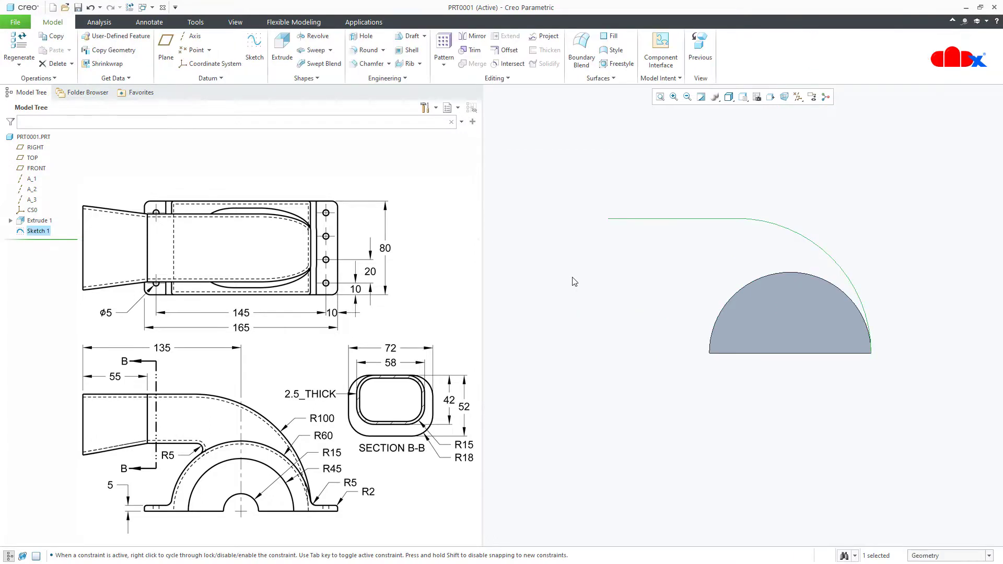
click(574, 282)
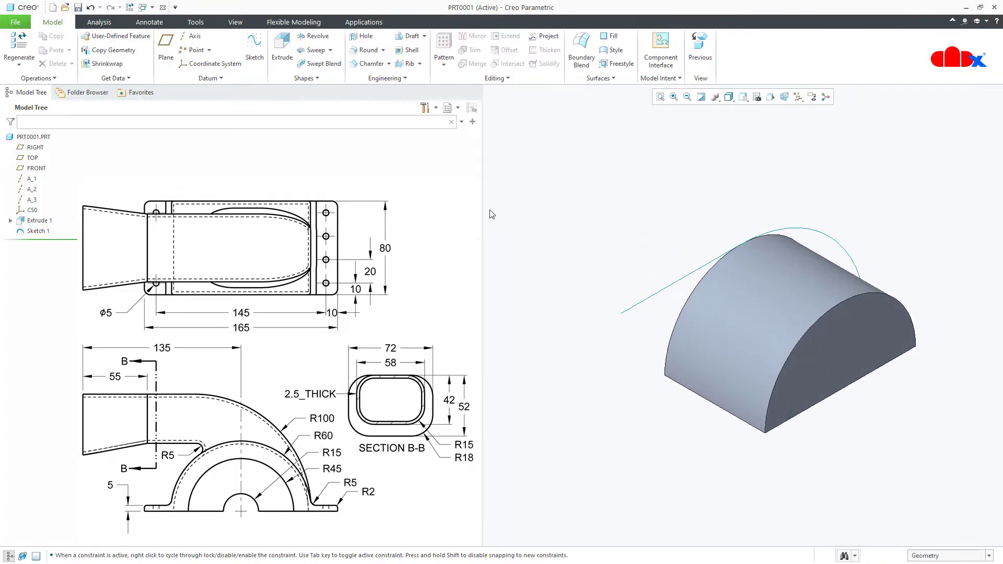
Start a Swept Blend along the path sketch and flip its start point to the straight line's free end.
click(334, 68)
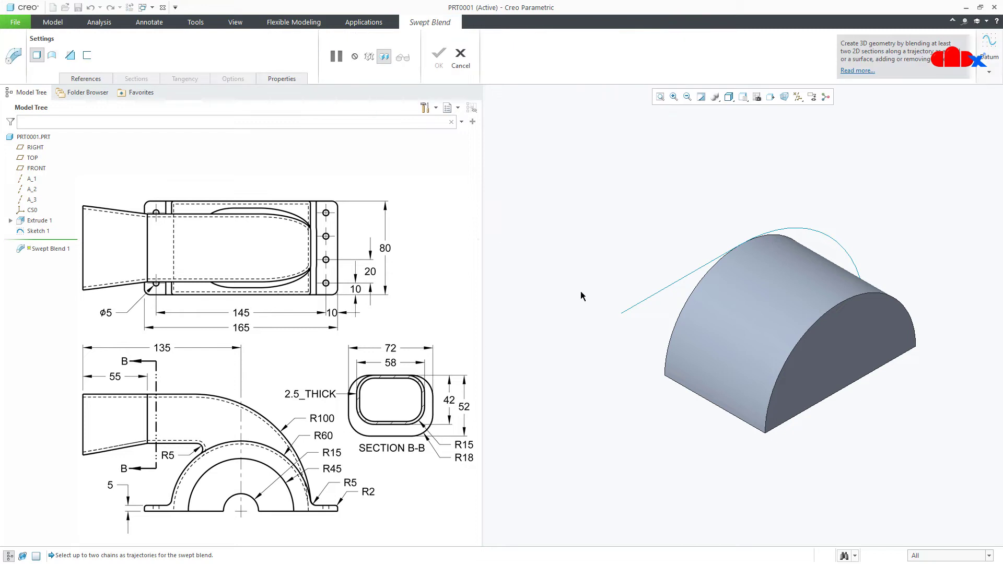
click(626, 309)
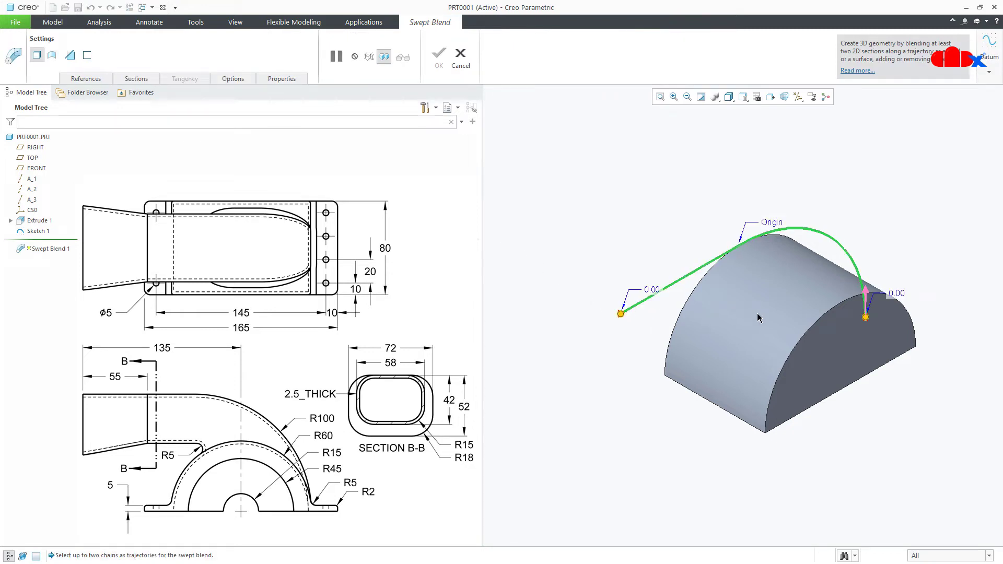
click(864, 302)
Open the sketch of the start section in 2D orientation and draw a horizontal centerline through its origin.
click(137, 79)
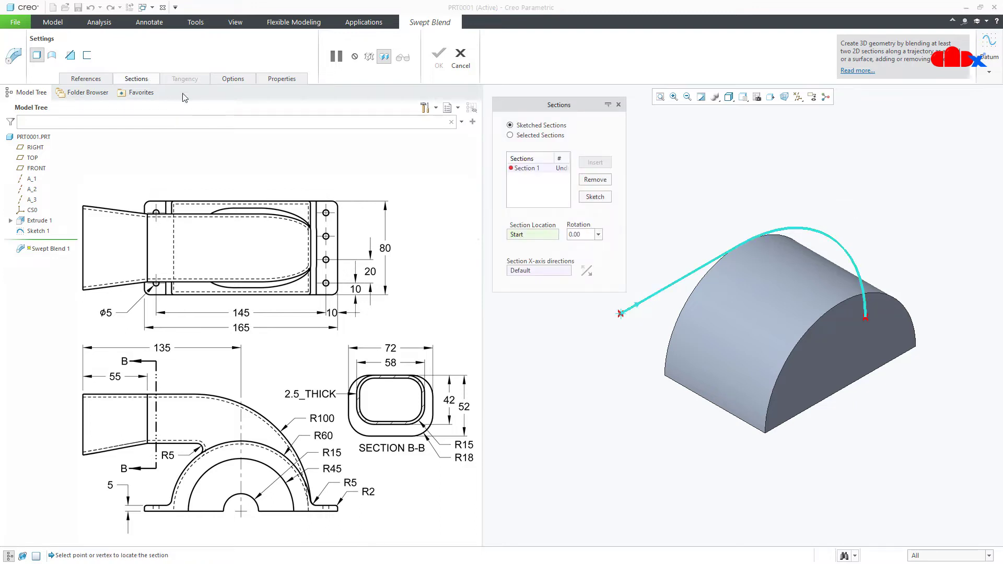
click(595, 197)
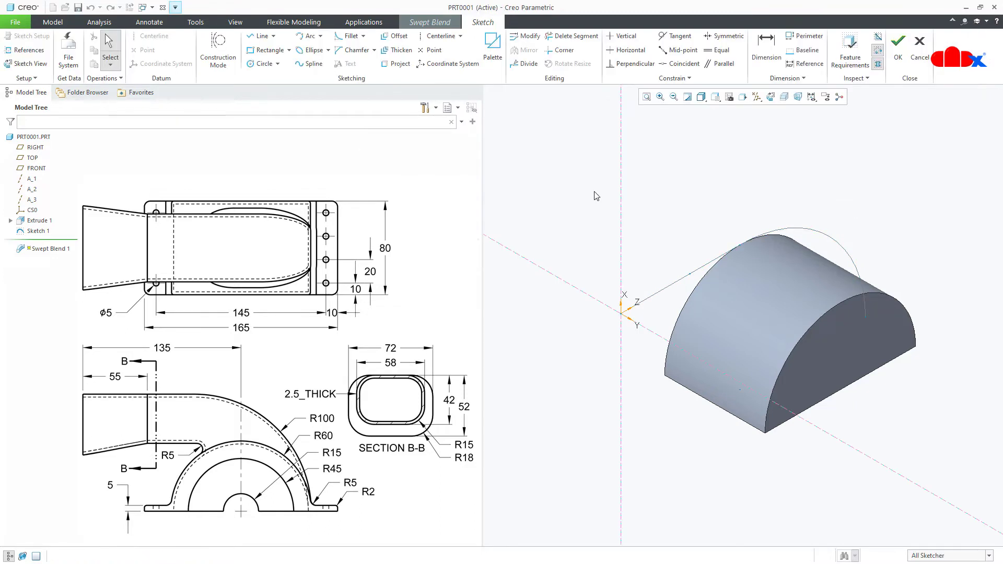
click(772, 98)
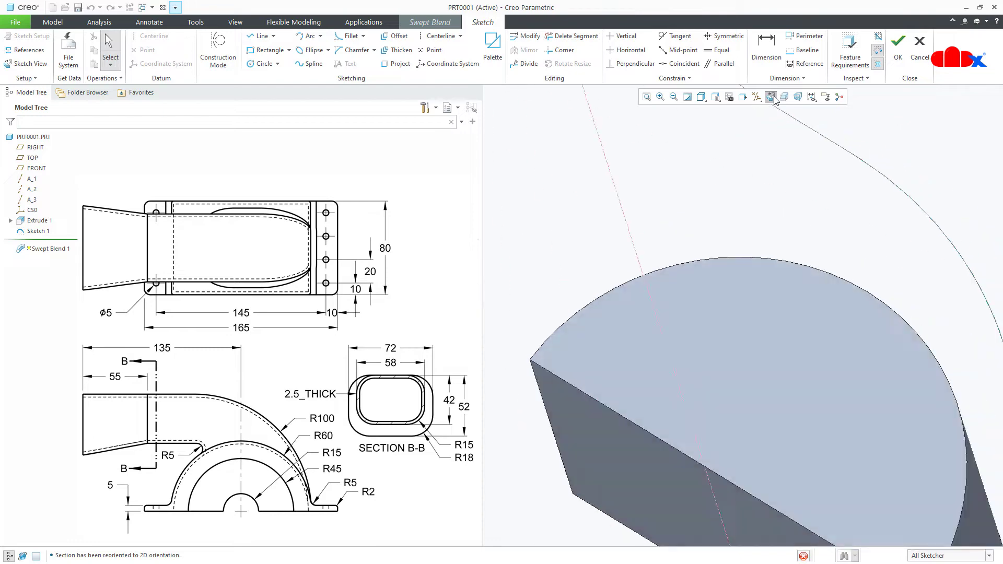
click(433, 36)
click(802, 314)
click(842, 316)
middle_click(863, 362)
Sketch a rectangle about 23.7 by 43.7 mm, symmetric about the centerline, with one long side on the vertical reference.
right_click(862, 362)
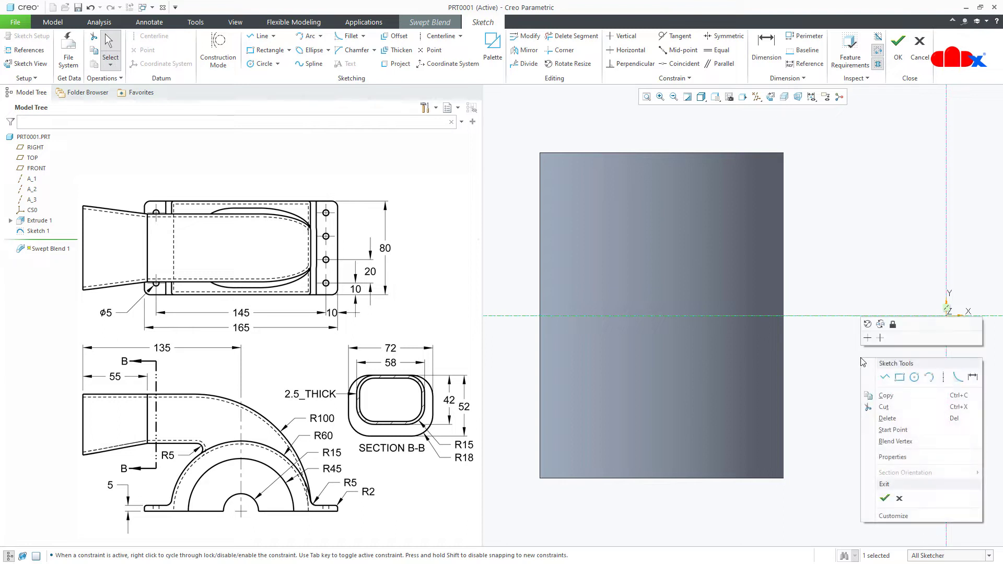
click(899, 377)
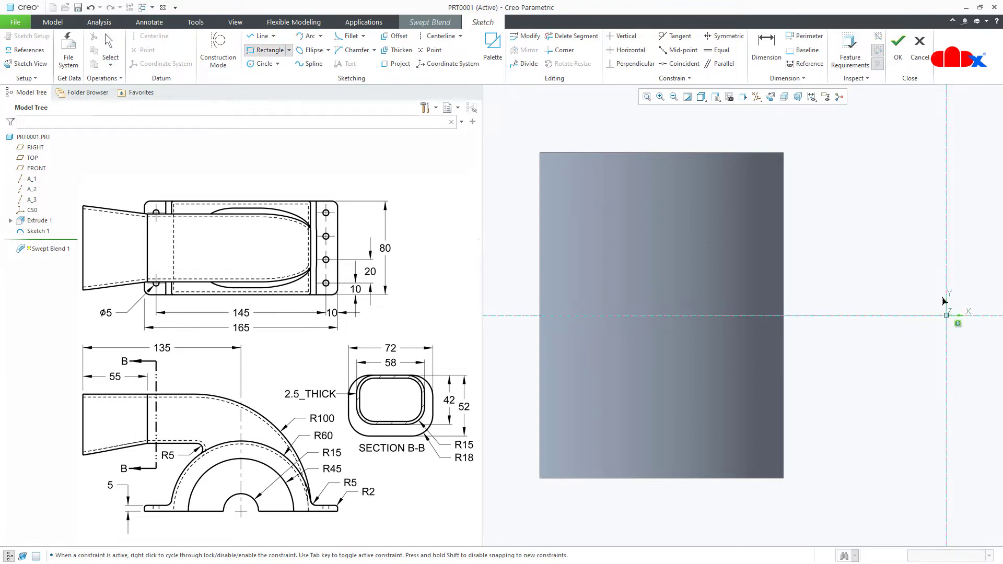
click(946, 227)
click(850, 405)
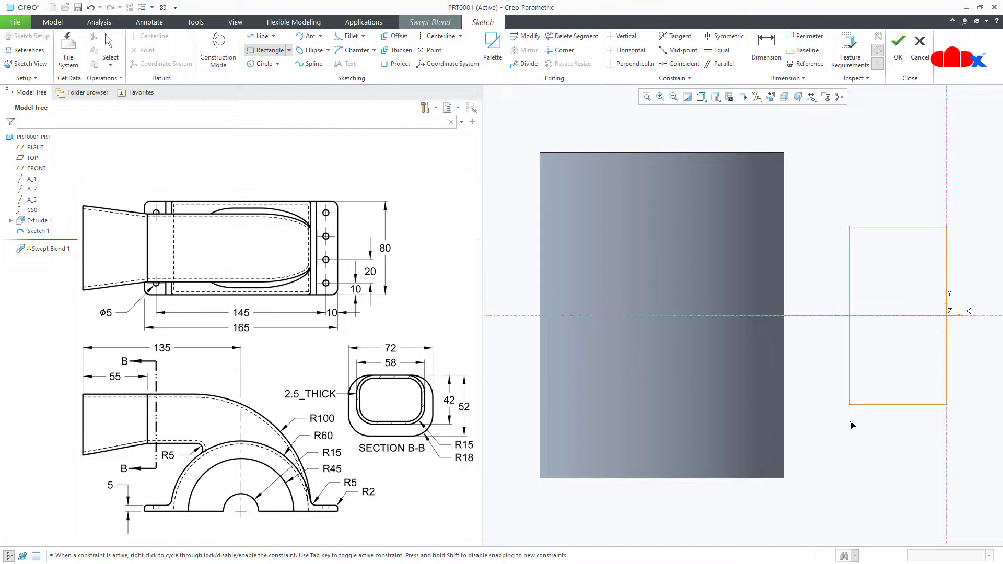
Fillet the rectangle's four corners at radii of about 4 to 5 mm and make the four radii equal.
right_click(880, 447)
click(974, 302)
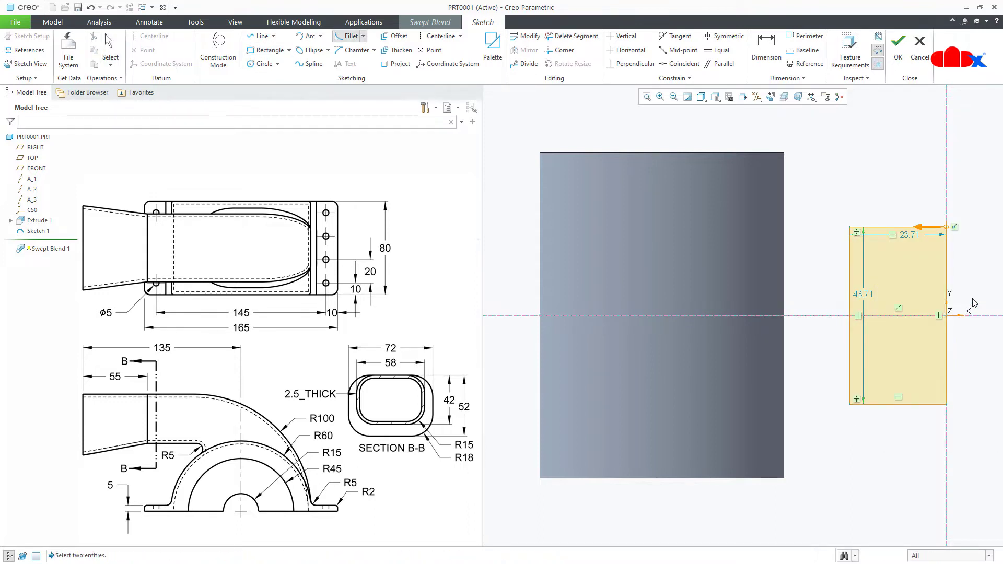
click(929, 230)
click(947, 267)
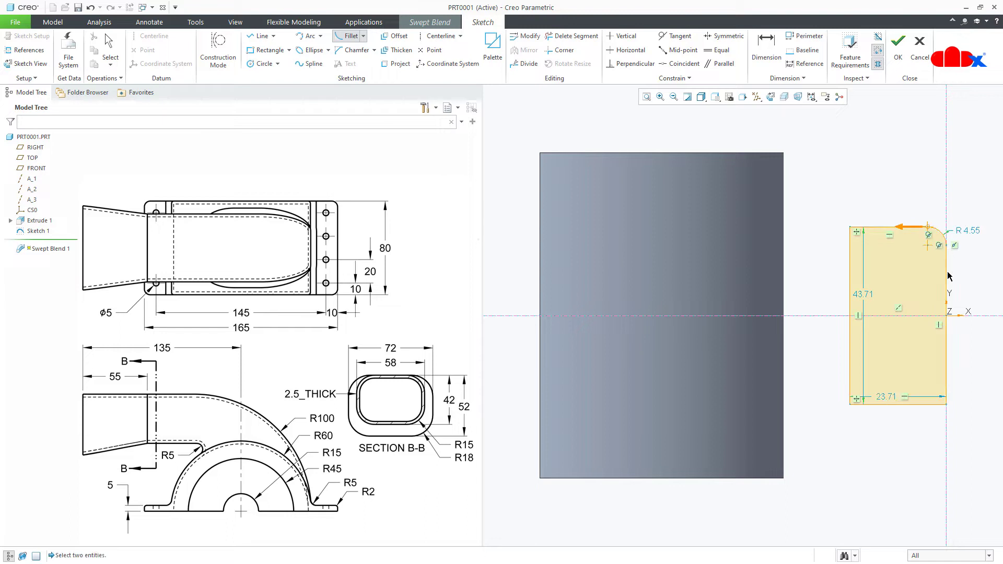
click(946, 387)
click(924, 404)
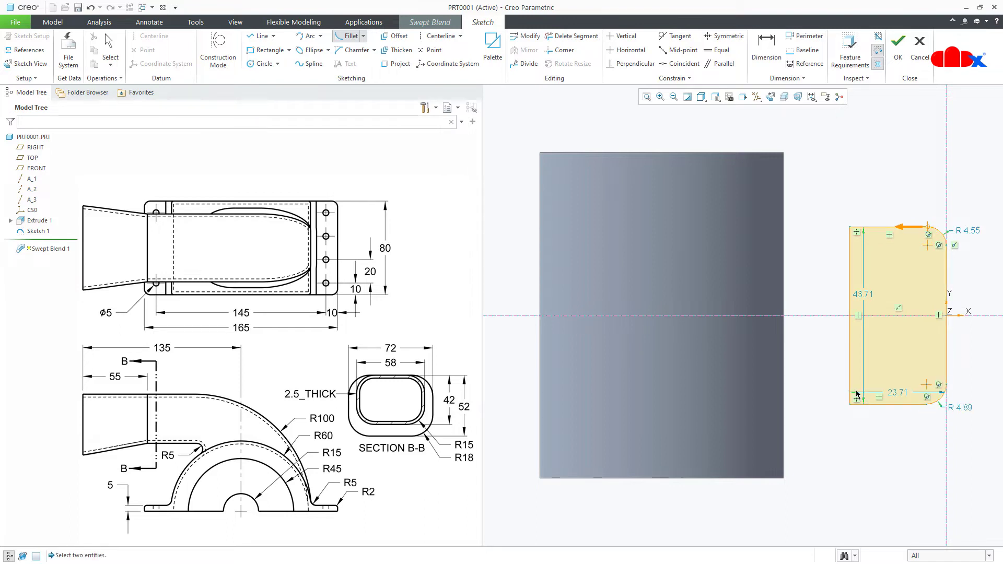
click(869, 402)
click(850, 269)
click(868, 228)
middle_click(872, 220)
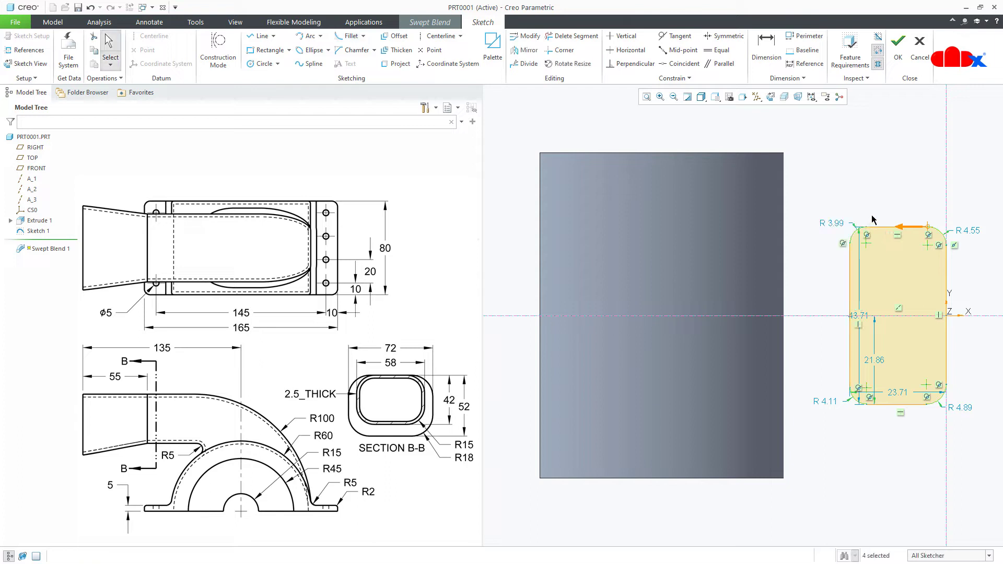
right_click(873, 220)
click(880, 192)
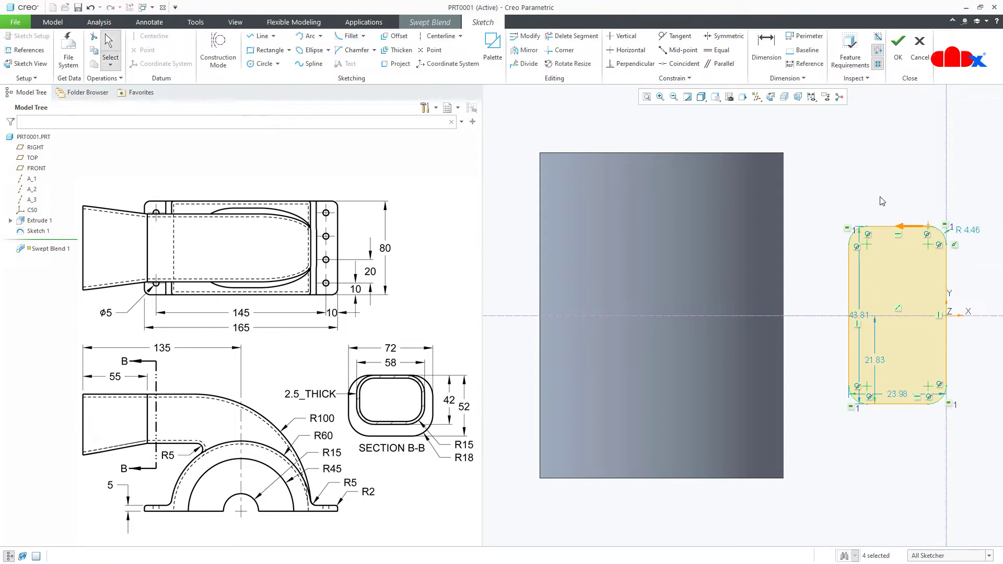
Dimension the rounded rectangle's horizontal width as 52 mm.
right_click(966, 240)
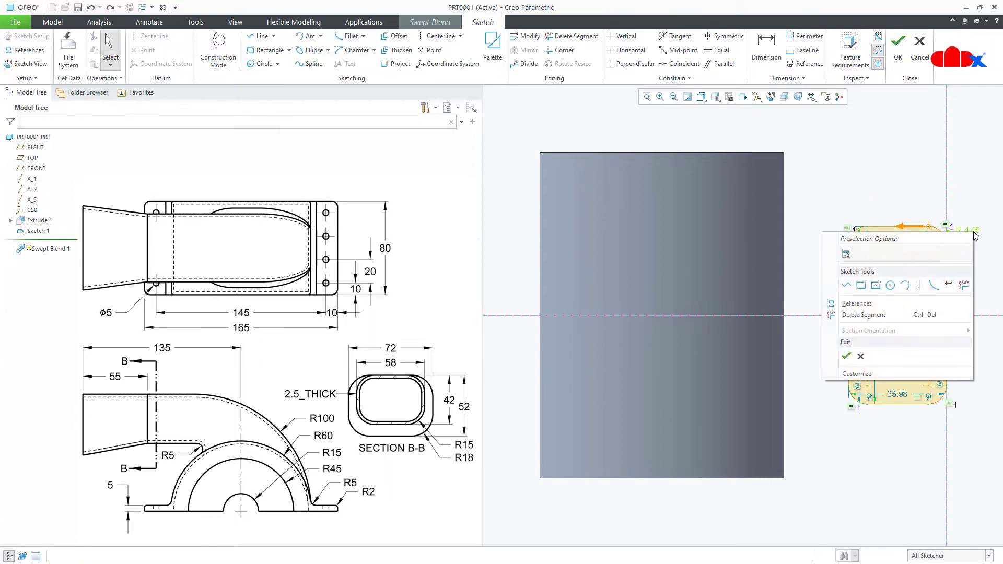
click(945, 286)
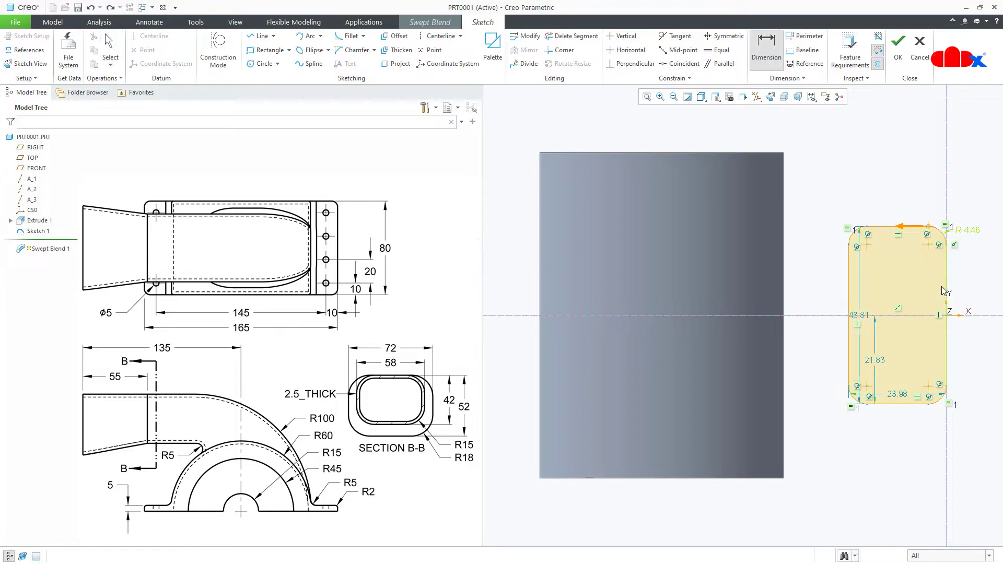
middle_click(877, 203)
text(52)
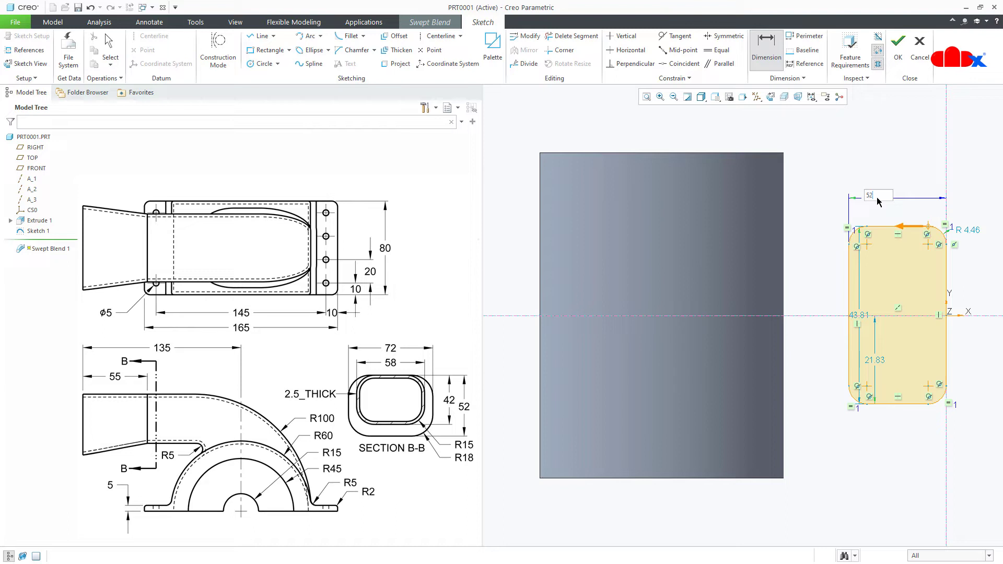
key(Return)
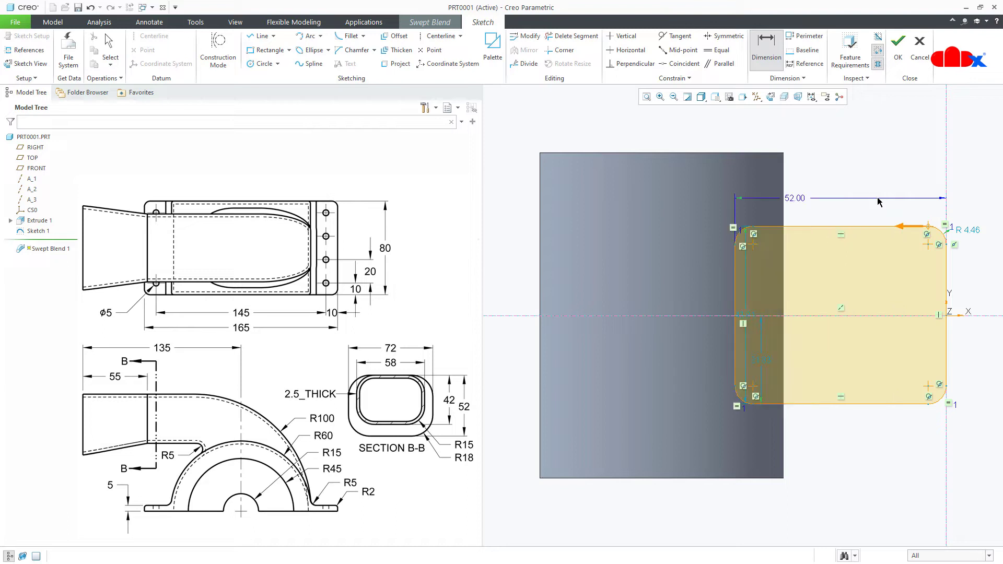
Dimension the rounded rectangle's vertical height as 72 mm.
click(862, 399)
middle_click(866, 352)
text(72)
key(Return)
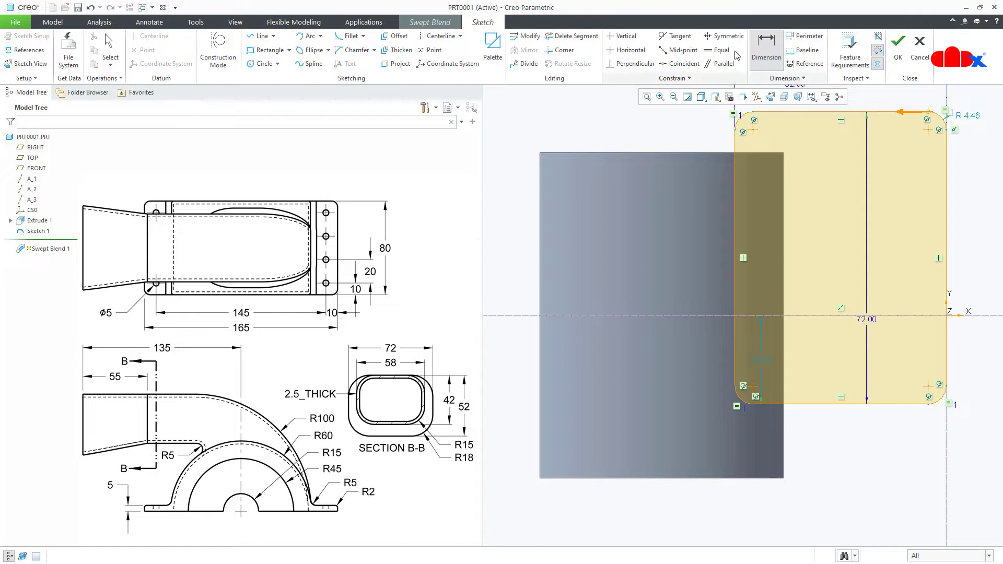
Make the upper and lower fillet endpoints of the rounded rectangle symmetric about the horizontal centerline.
click(723, 35)
click(926, 113)
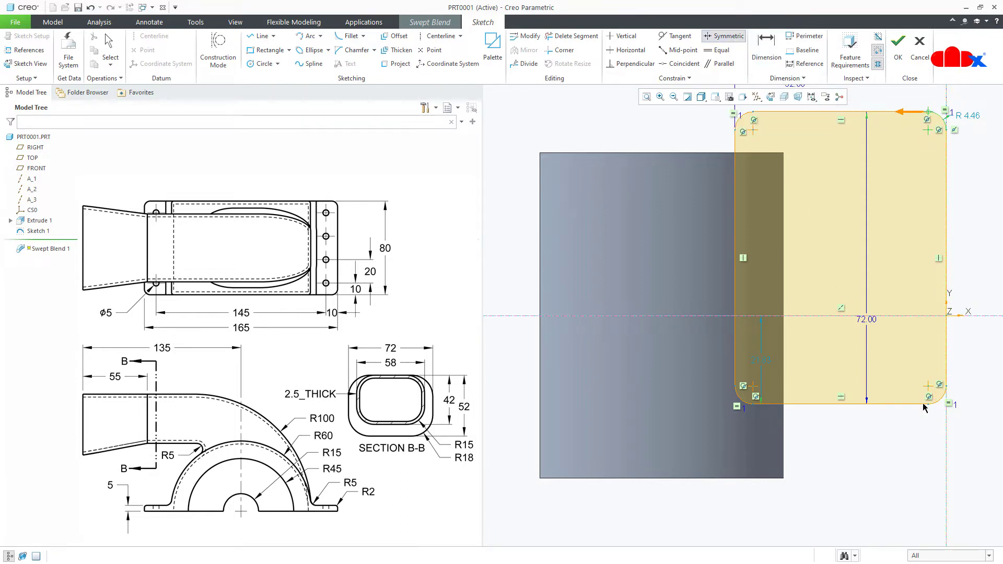
click(914, 320)
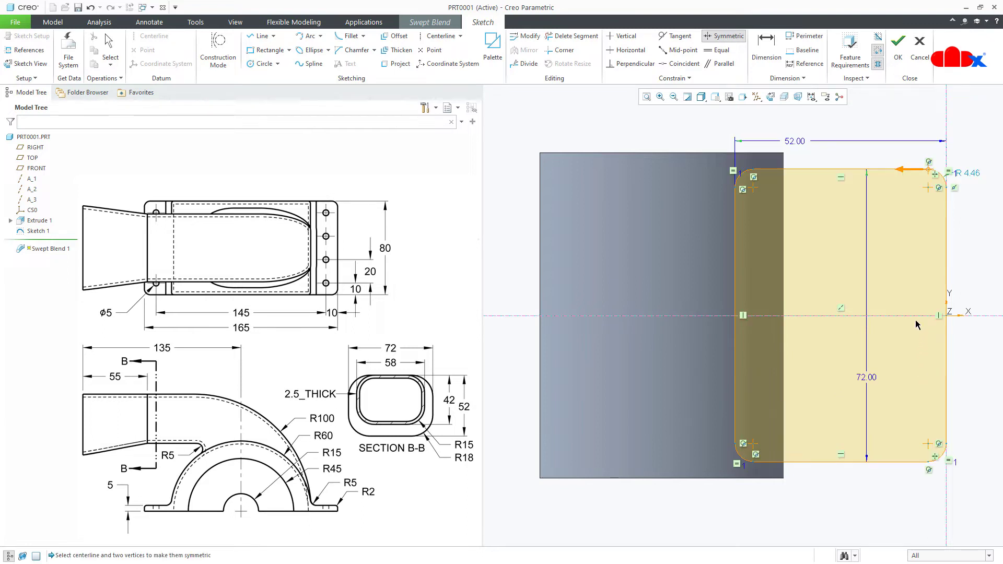
Set the corner radius of the rounded rectangle to 15 mm and finish the start section's sketch.
double_click(978, 177)
text(15)
key(Return)
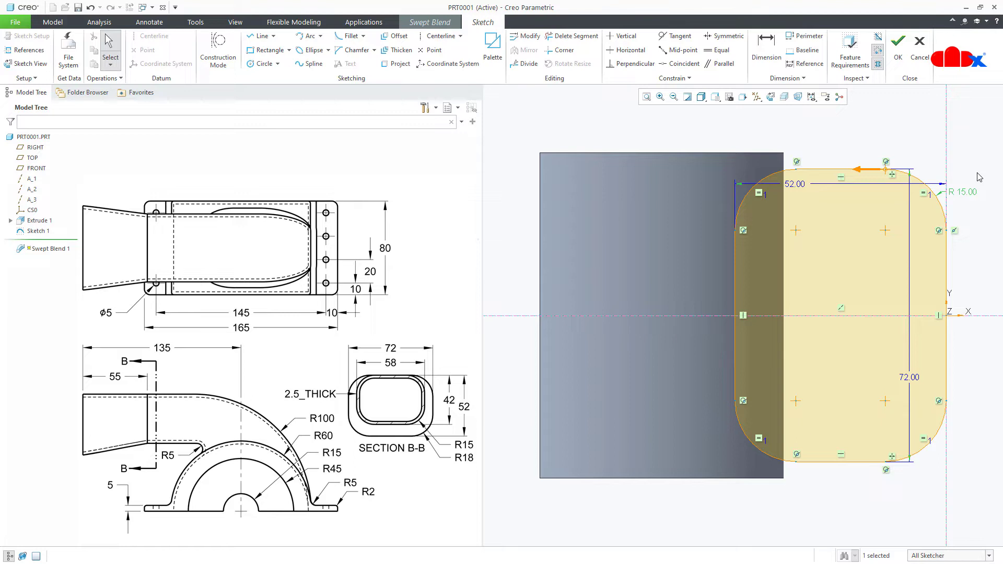
right_click(976, 175)
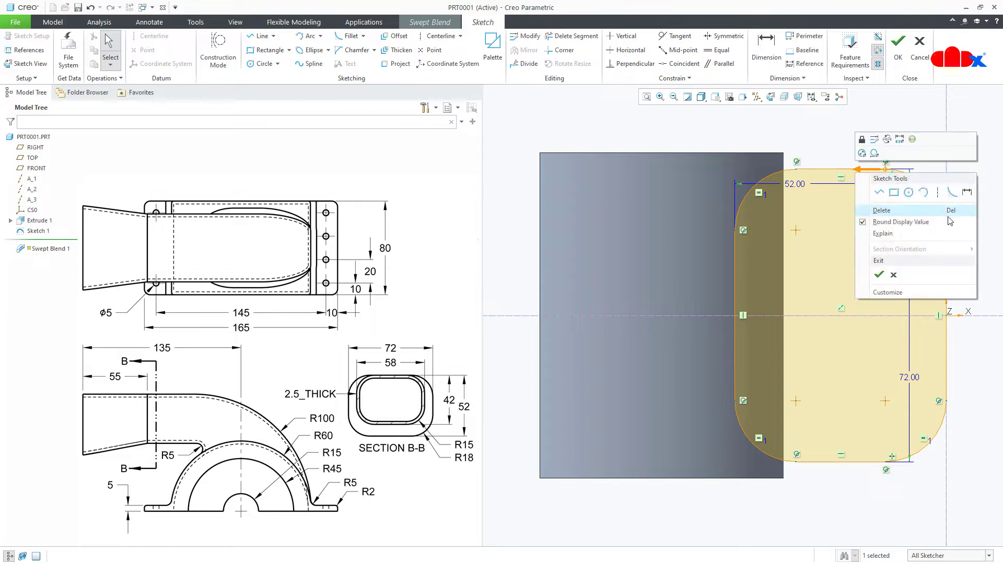
click(879, 274)
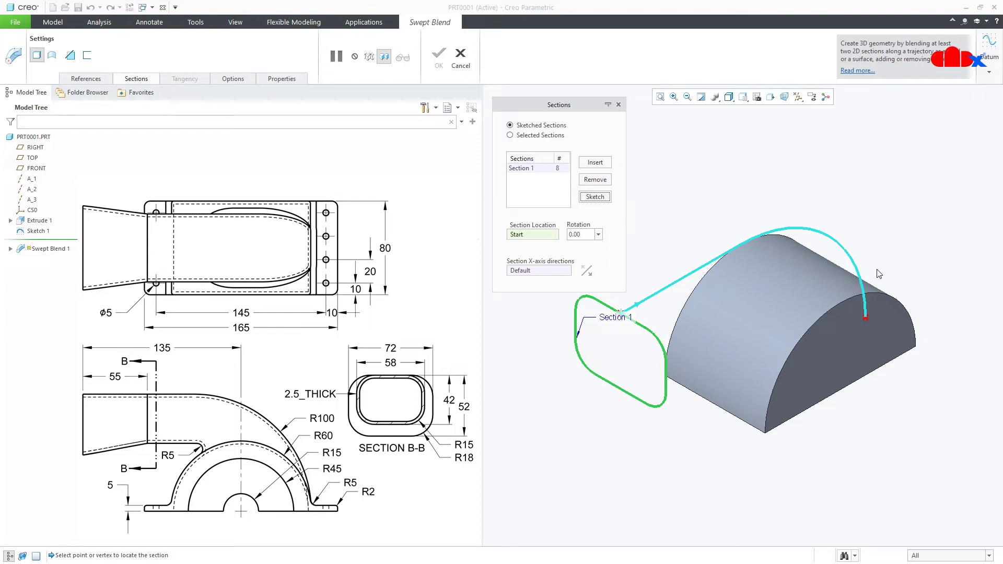
Insert a second swept blend section at the path's division point and open its sketch.
click(606, 163)
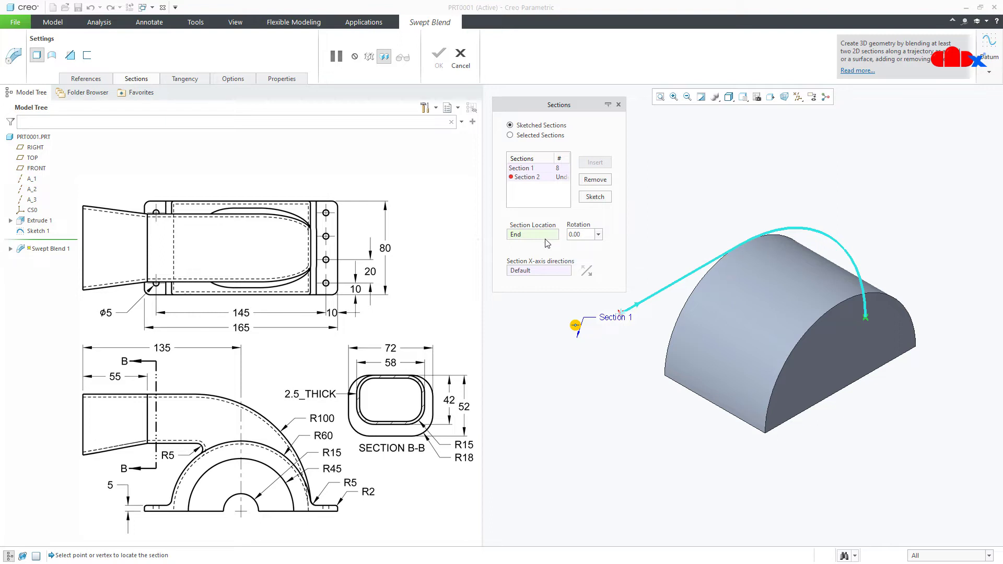
click(690, 275)
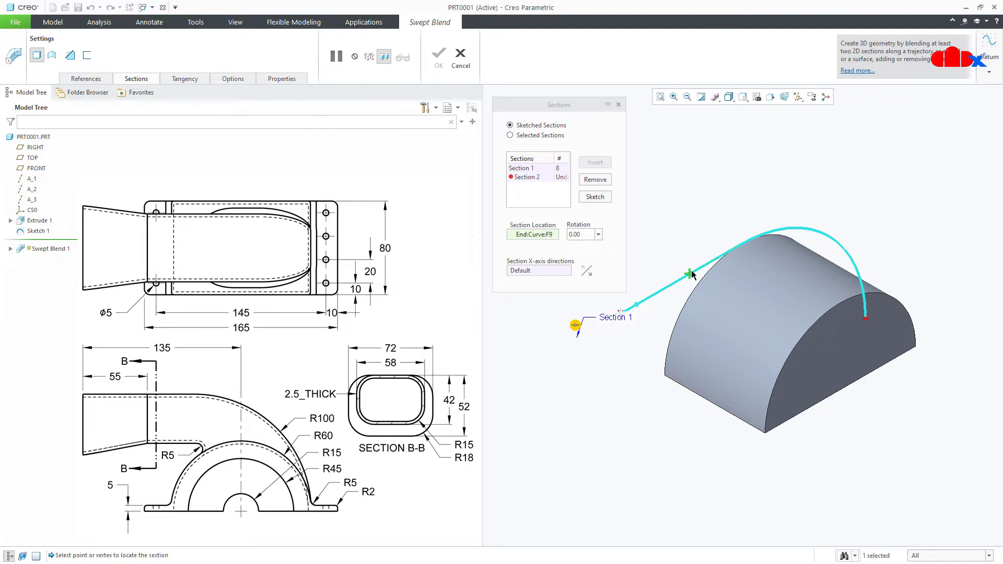
click(604, 197)
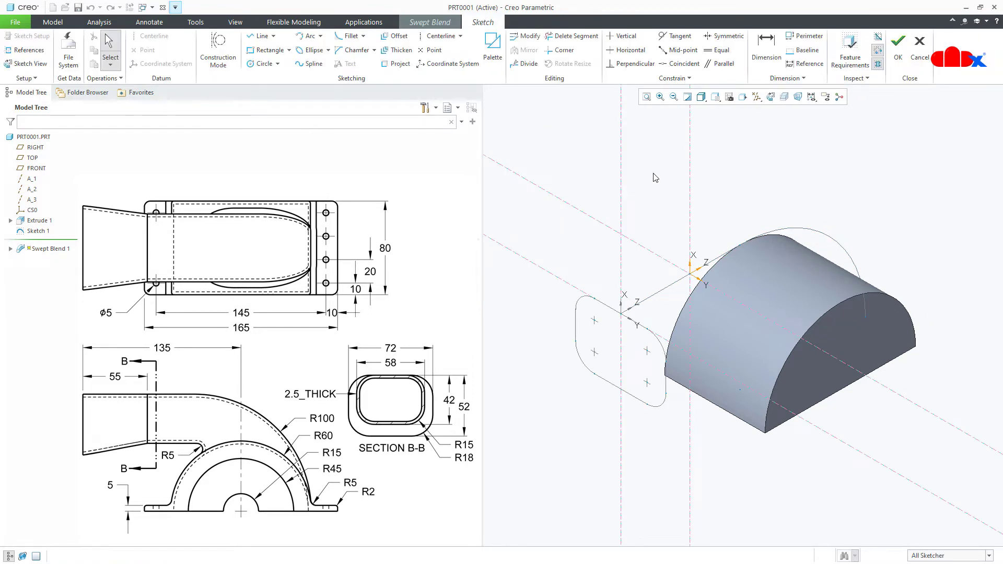
Orient the second section's sketch to 2D and draw a horizontal centerline through its origin.
click(770, 97)
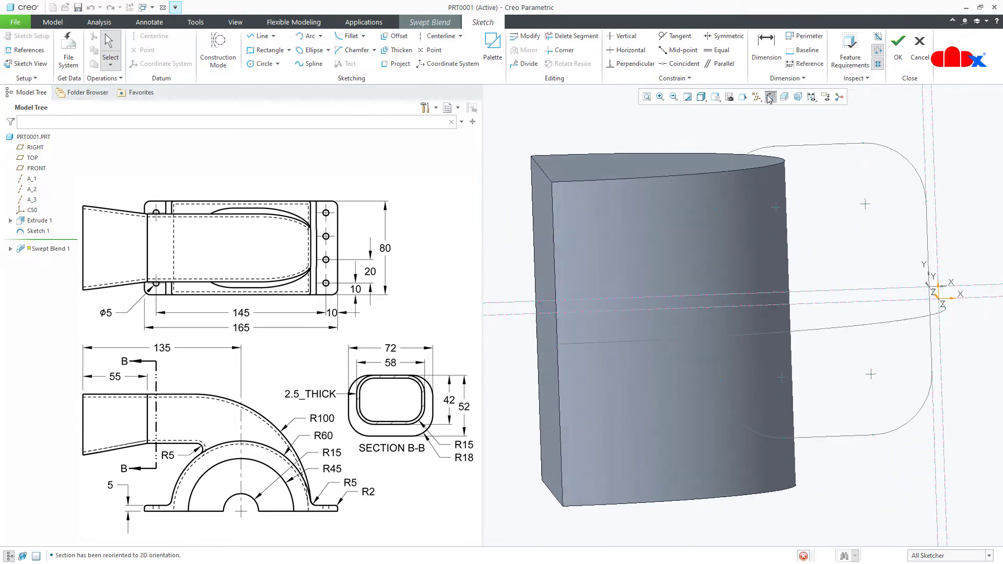
click(441, 36)
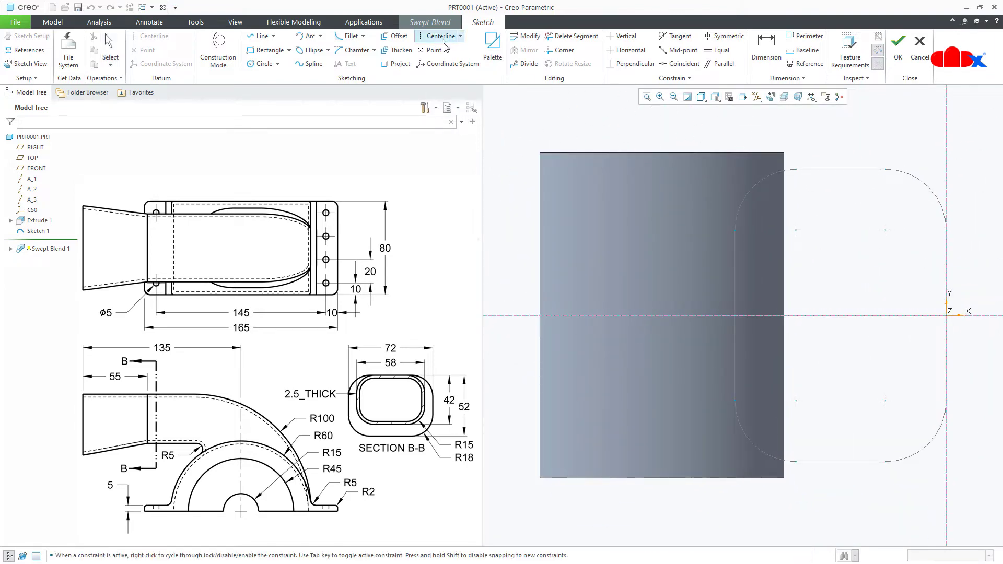
click(515, 315)
click(593, 315)
middle_click(625, 289)
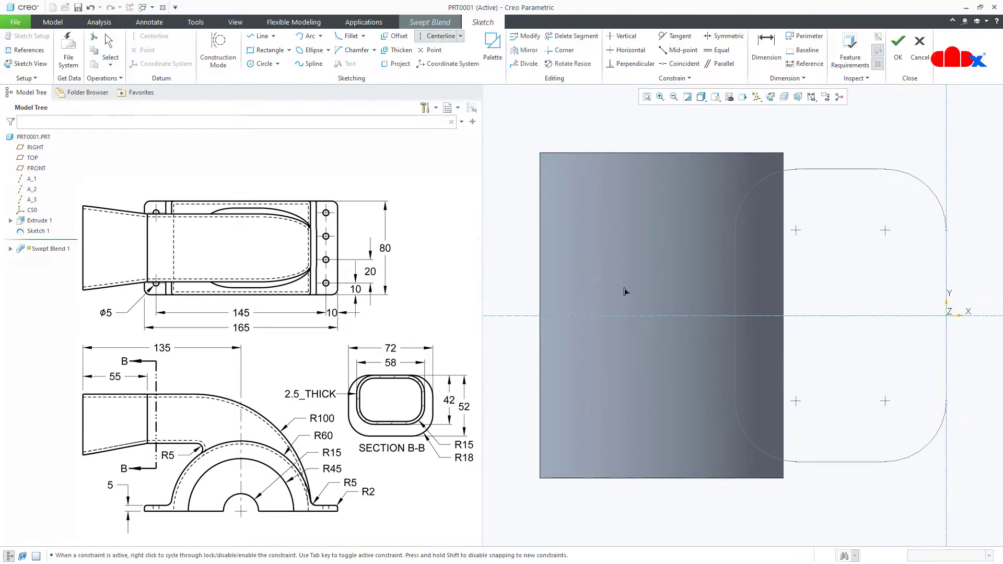
Draw a rectangle about 43 mm wide and 58 mm high across the horizontal centerline, with one side on the vertical reference.
right_click(625, 291)
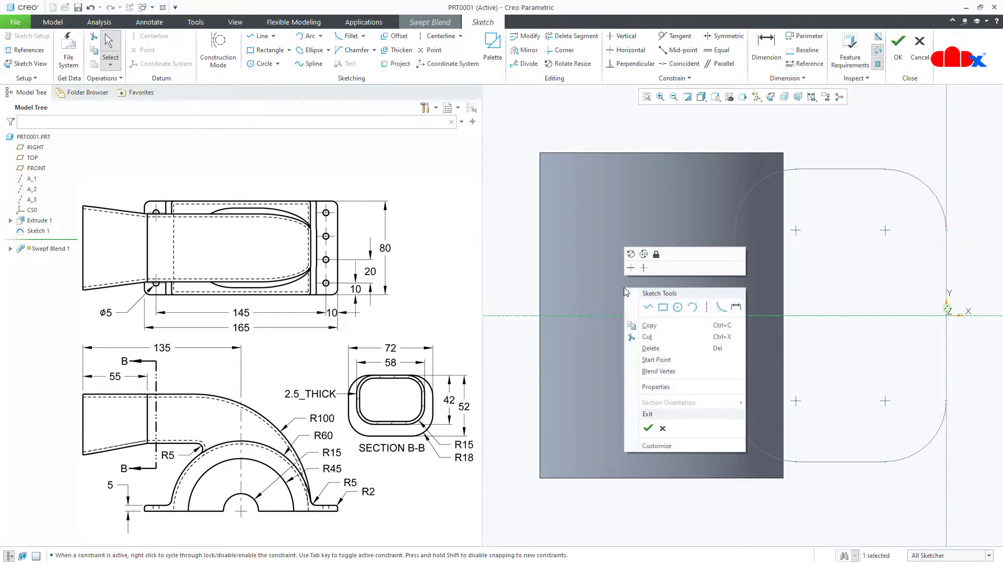
click(665, 307)
click(947, 198)
click(771, 433)
middle_click(818, 455)
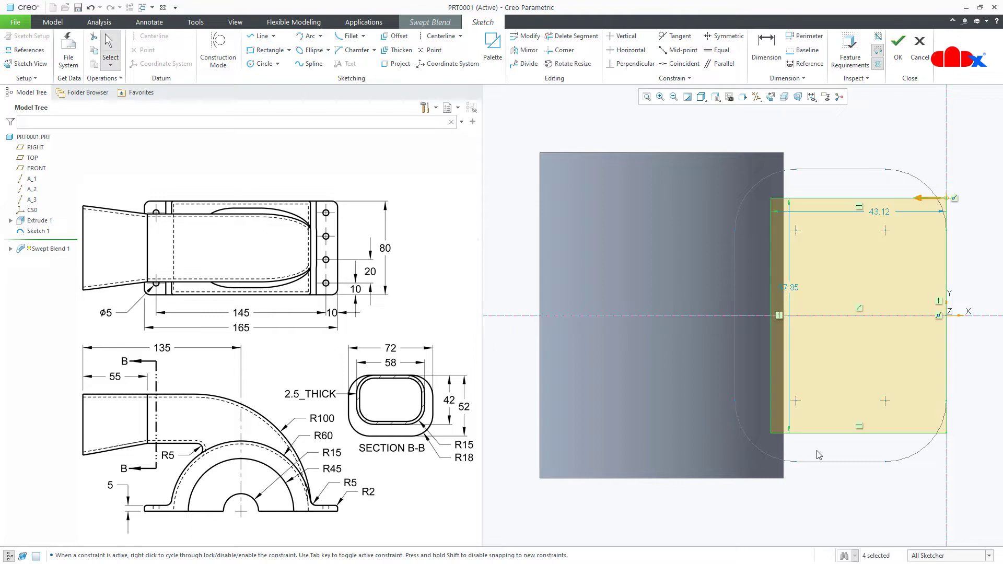
Fillet all four corners of the second section's rectangle and make the four radii equal.
right_click(819, 454)
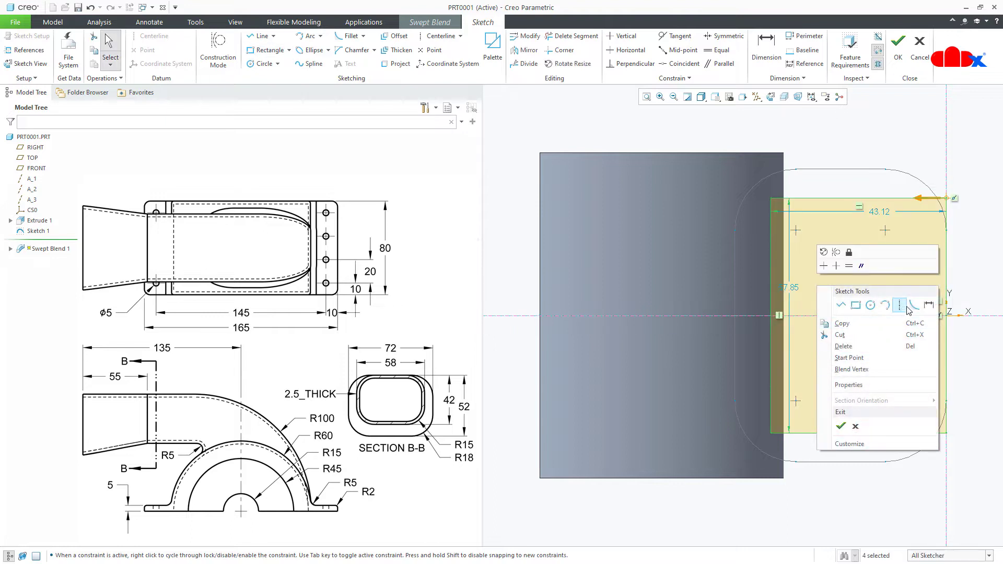
click(907, 310)
click(911, 199)
click(947, 277)
click(946, 395)
click(843, 434)
click(818, 434)
click(772, 403)
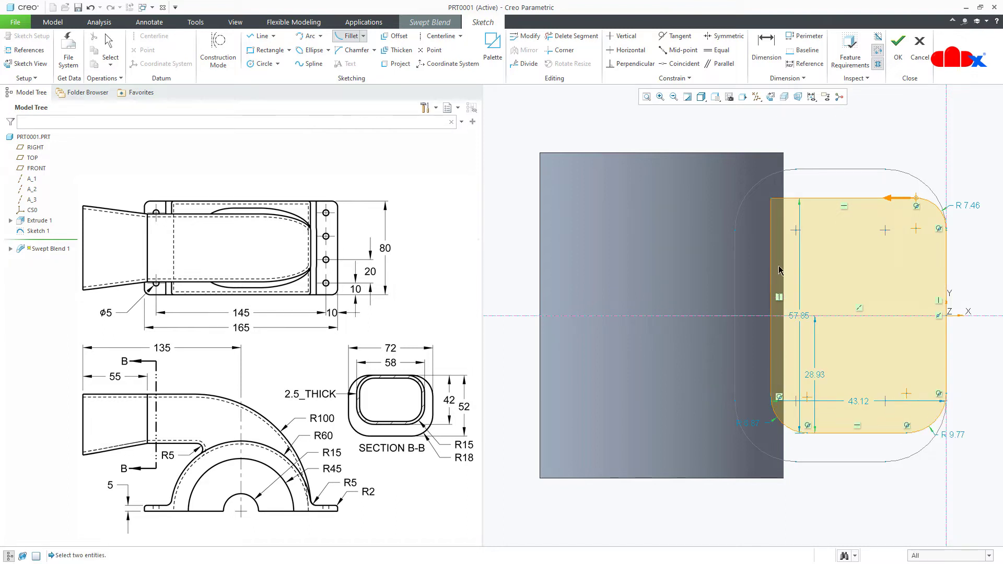
click(773, 244)
middle_click(821, 227)
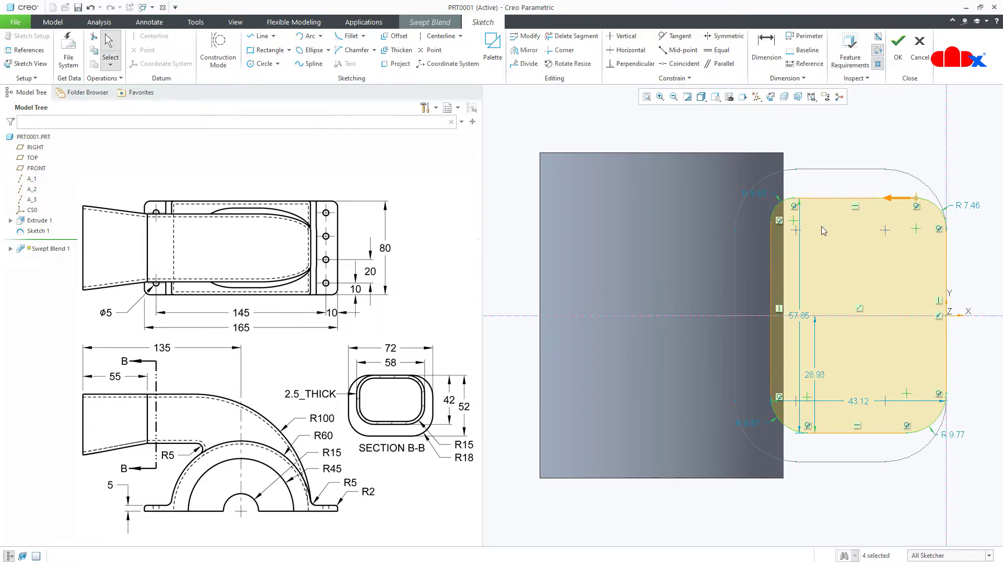
right_click(821, 226)
click(828, 206)
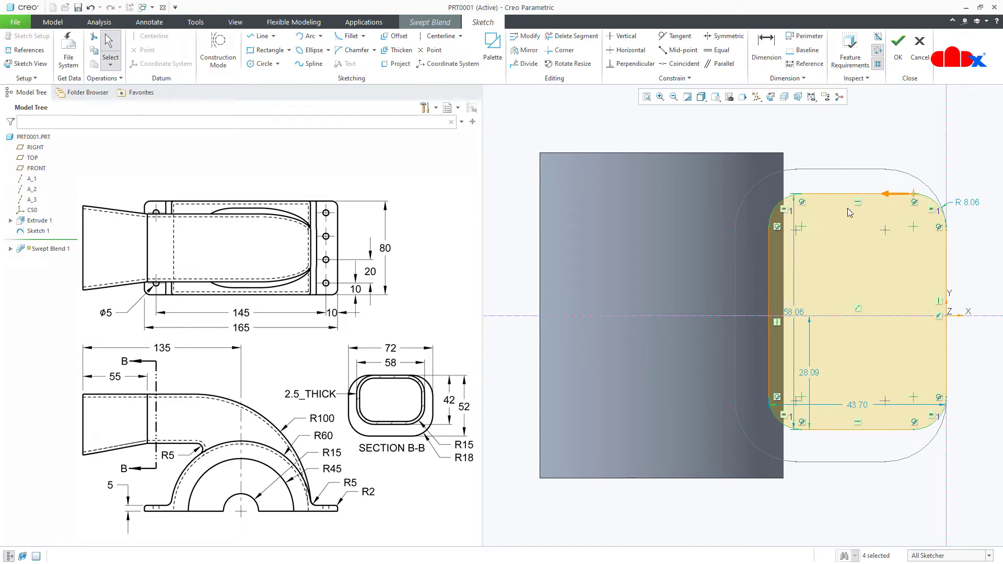
Set the second section's corner radius to 15 mm, its height to 58 mm and its width to 42 mm.
double_click(964, 204)
text(15)
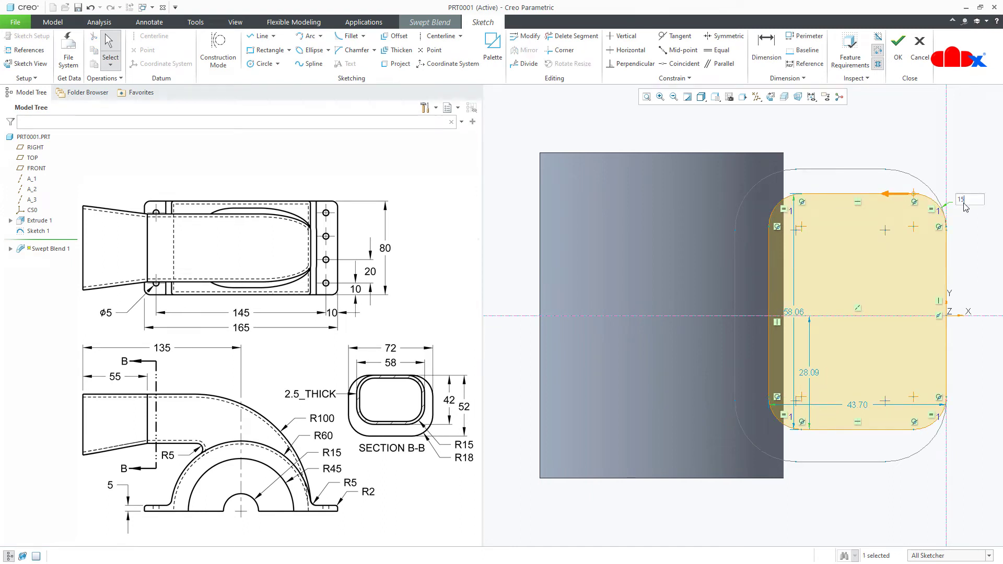
key(Return)
double_click(828, 314)
text(58)
key(Return)
double_click(851, 379)
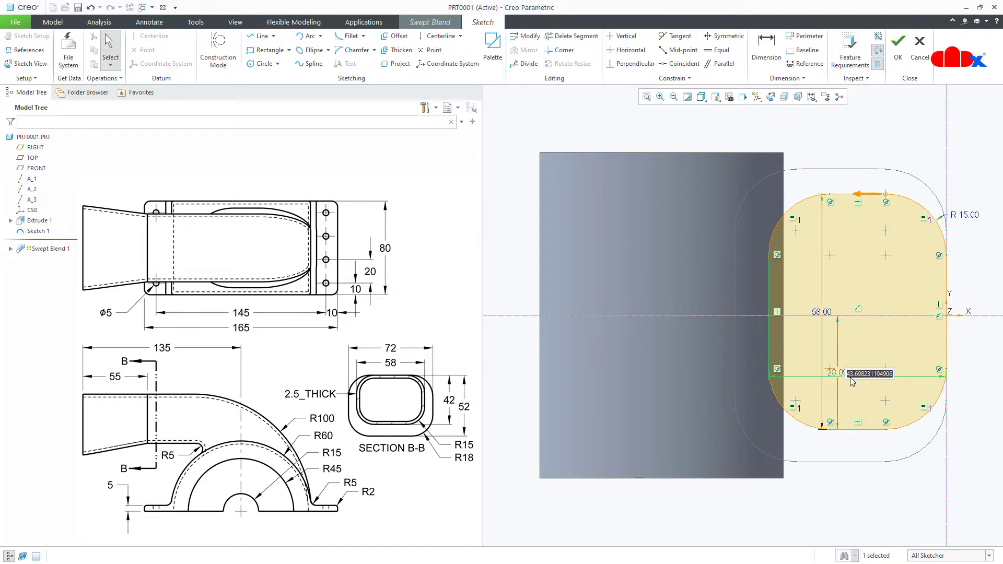
text(42)
key(Return)
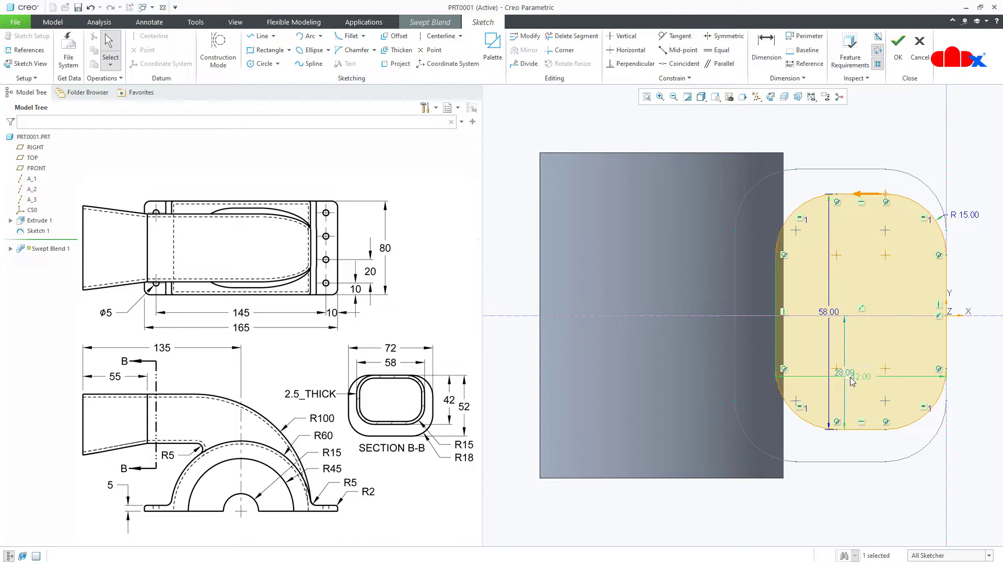
Make the second section's upper and lower fillet endpoints symmetric about the horizontal centerline and finish the sketch.
click(723, 36)
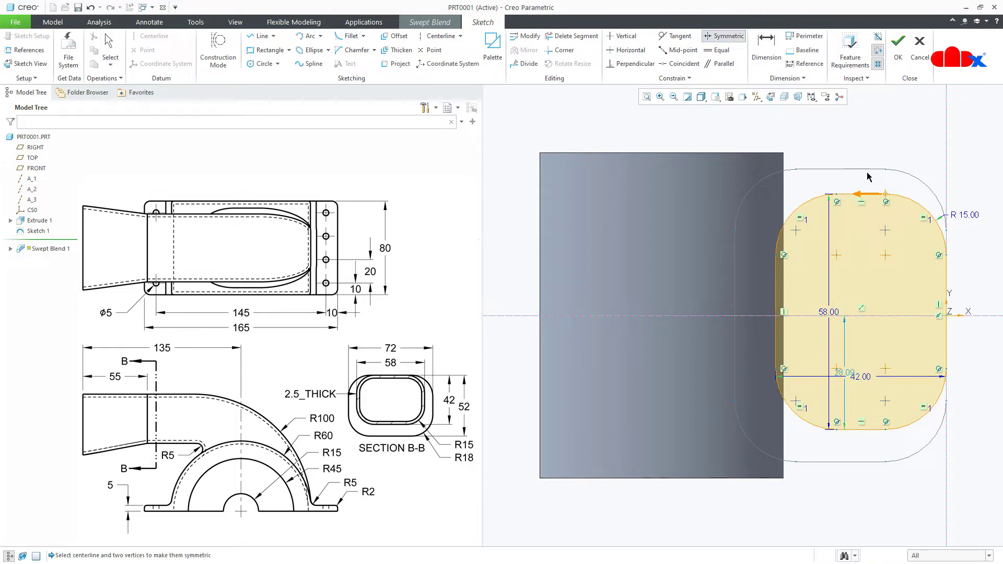
click(887, 431)
click(893, 321)
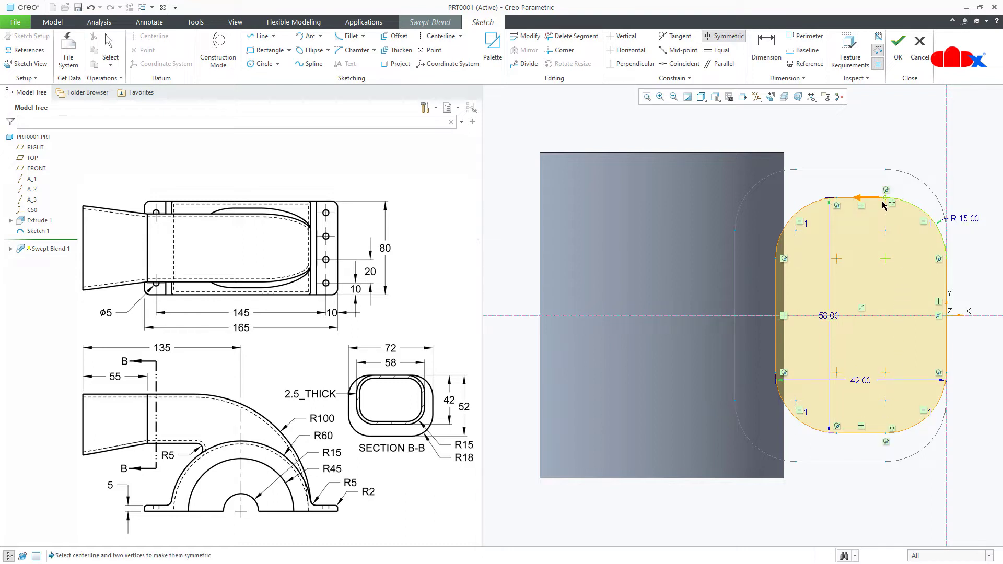
click(898, 49)
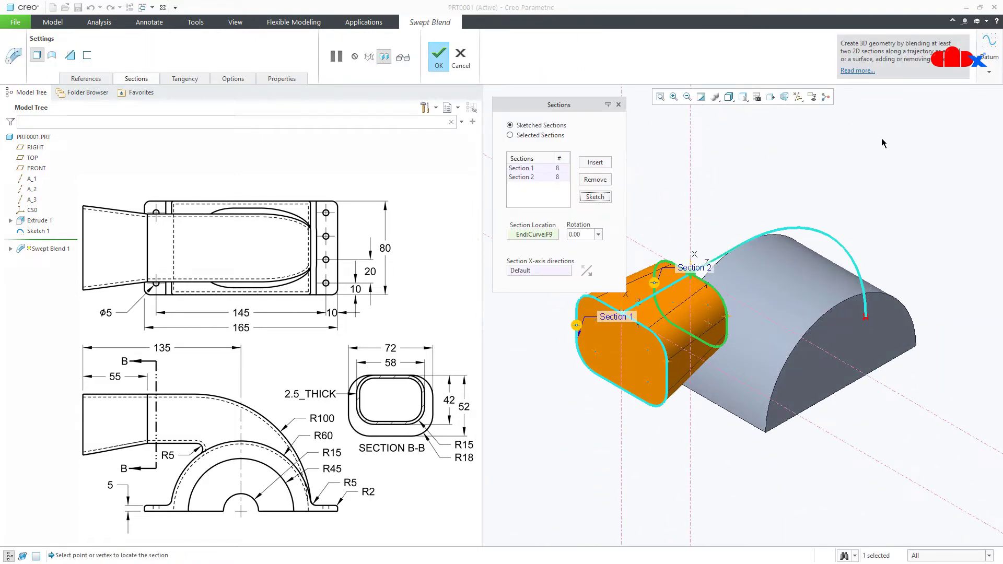
Insert a third swept blend section at the path's end and open its sketch in 2D orientation.
click(602, 164)
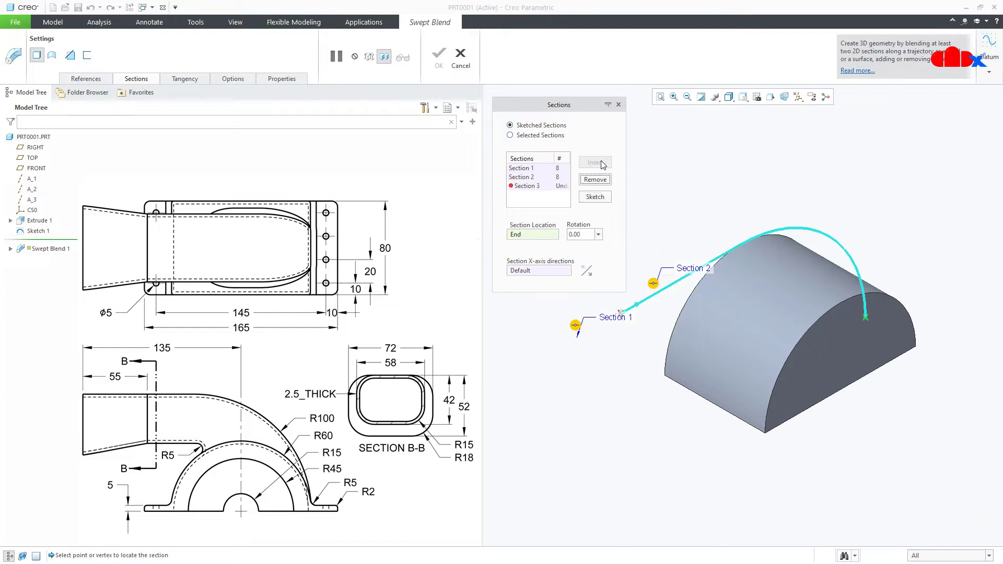
click(596, 198)
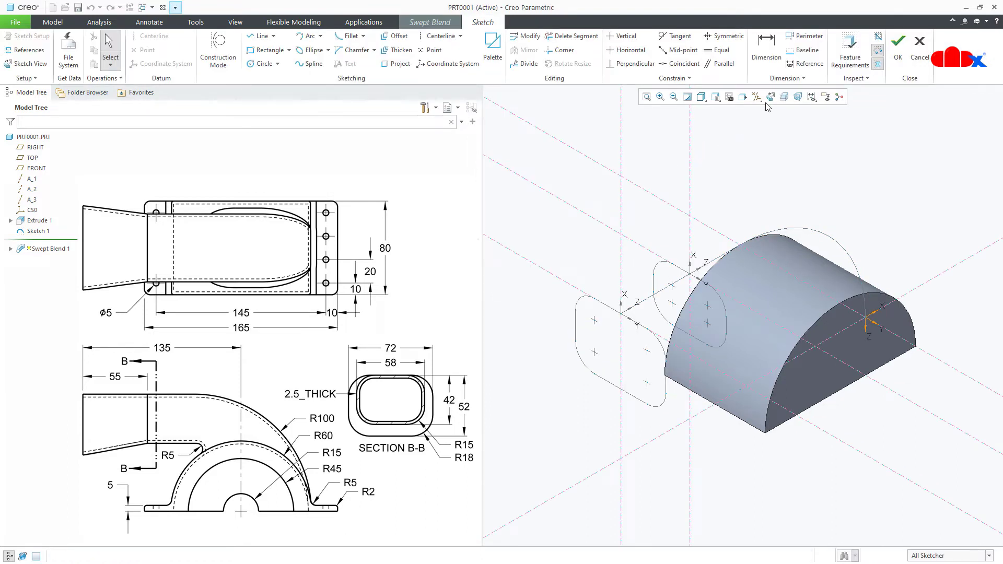
click(767, 100)
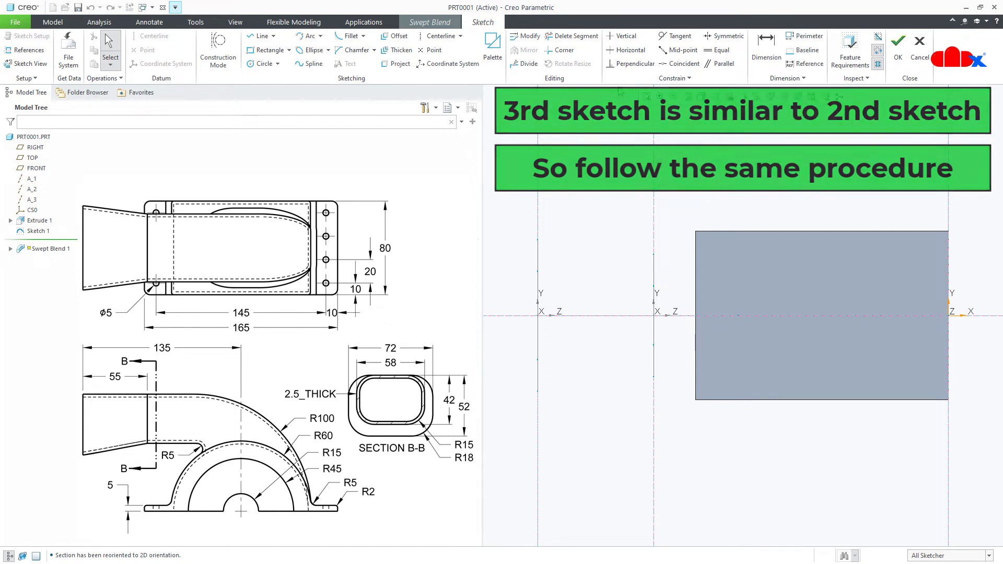
Draw a horizontal centerline through the origin and a rectangle about 41 mm wide and 60 mm high with one side on the vertical reference.
click(437, 40)
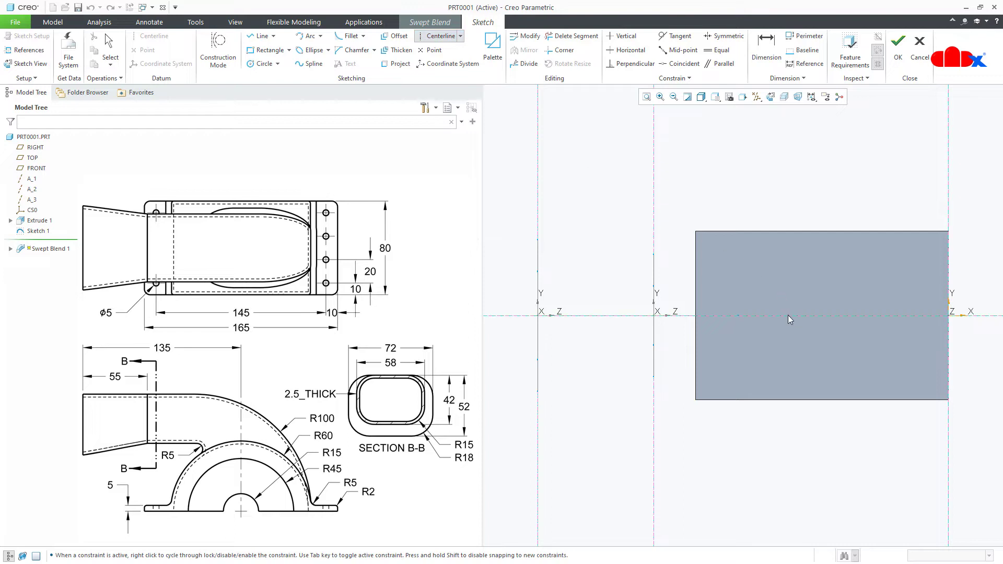
right_click(772, 344)
click(809, 361)
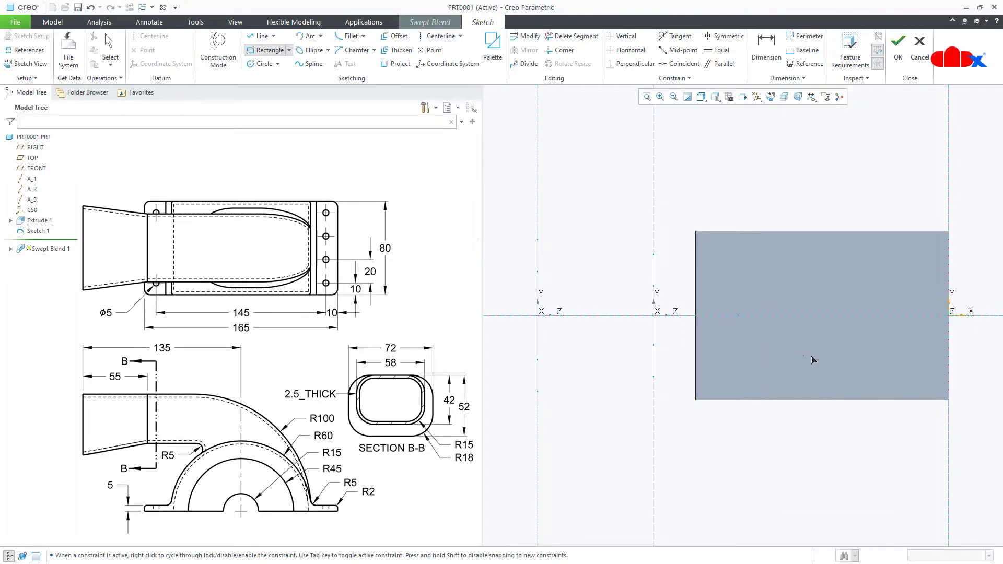
click(948, 252)
click(862, 378)
middle_click(818, 377)
Fillet the four corners of the third section's rectangle and constrain all the fillets to equal radius.
right_click(818, 377)
click(909, 393)
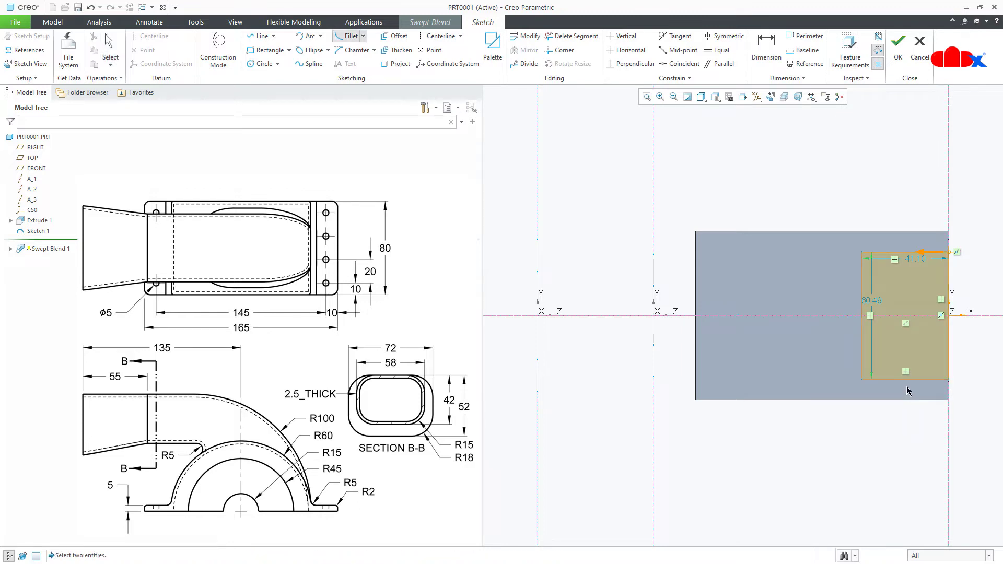
click(929, 252)
click(948, 279)
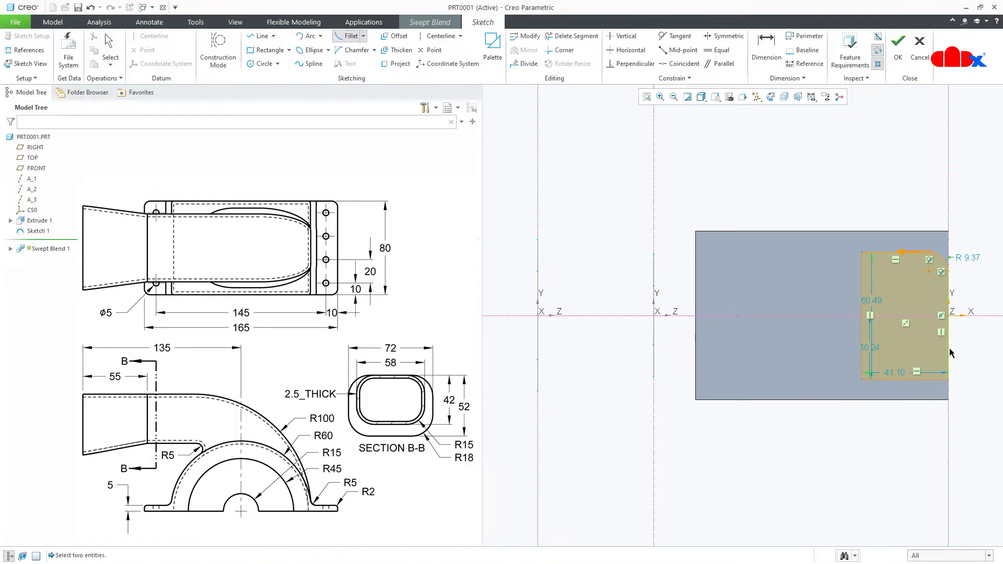
click(927, 379)
click(881, 379)
click(863, 358)
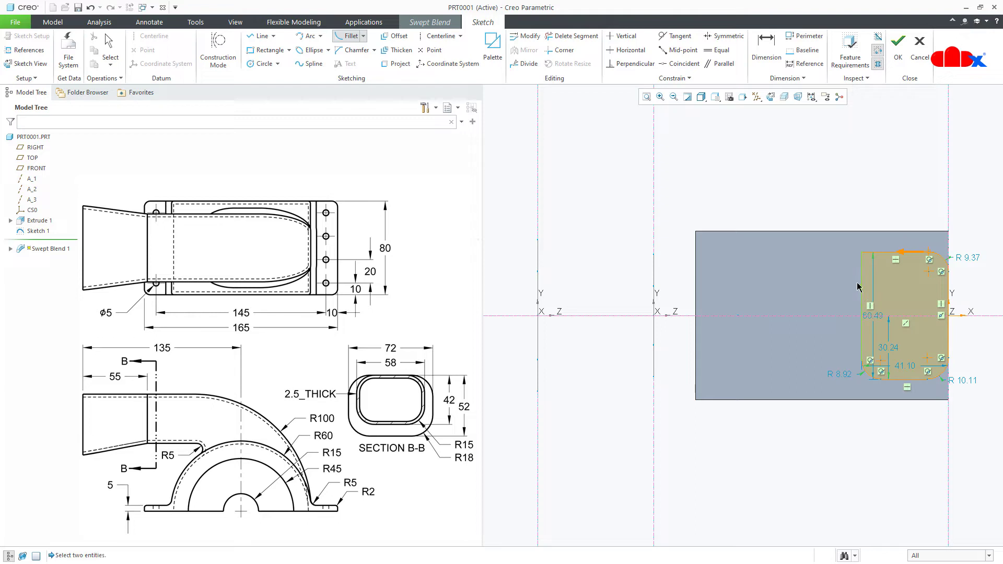
click(882, 253)
middle_click(883, 255)
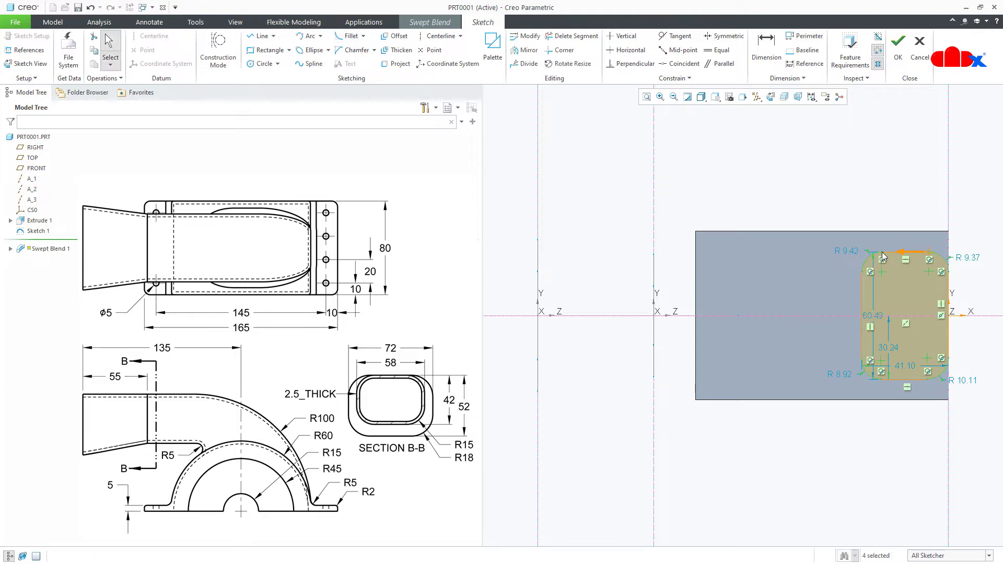
right_click(765, 230)
click(768, 236)
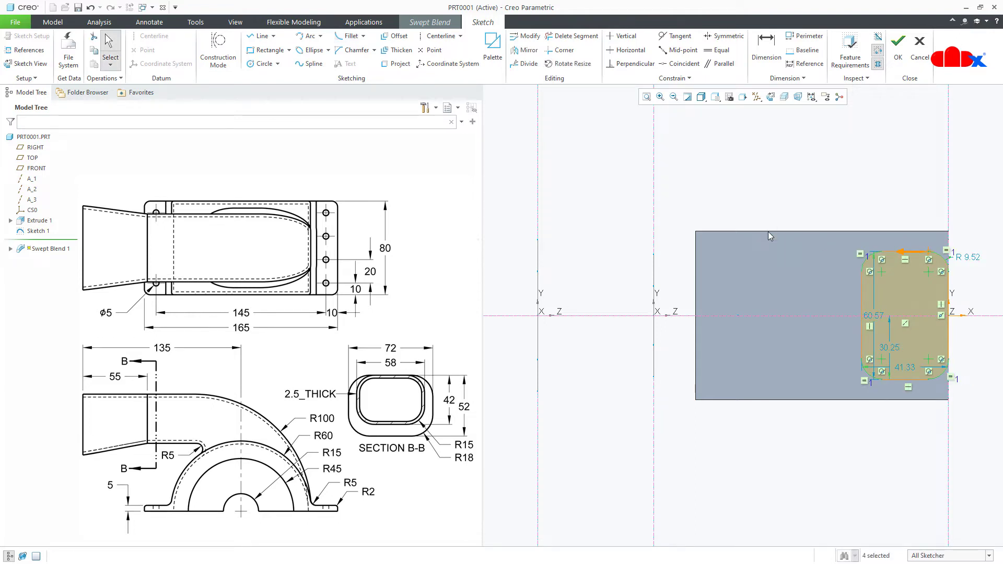
Make the third section's upper and lower fillet endpoints symmetric about the horizontal centerline.
click(715, 39)
click(933, 269)
click(930, 380)
click(921, 317)
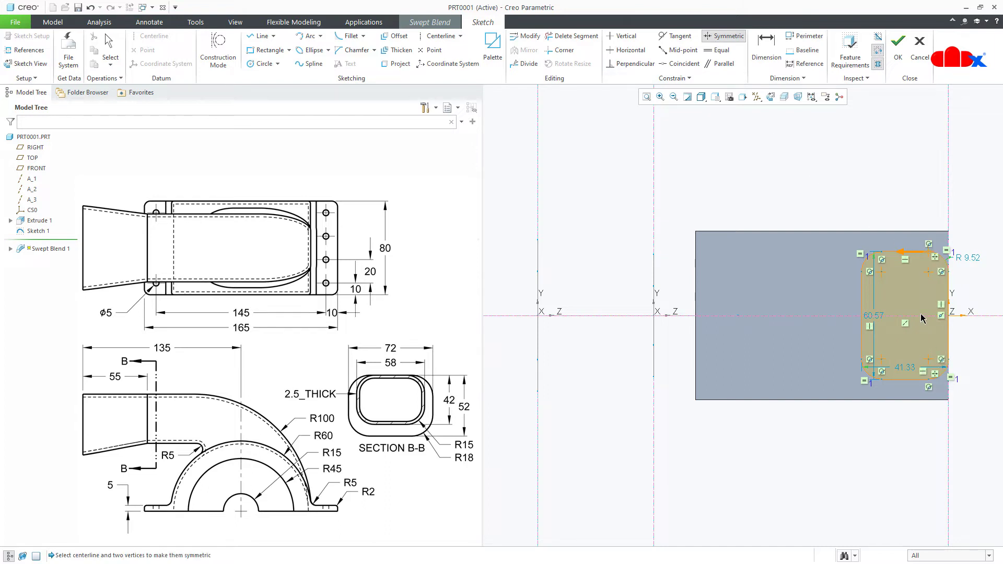
middle_click(921, 317)
Set the third section's height to 58 mm, width to 42 mm and corner radius to 15 mm, and finish the sketch.
double_click(879, 315)
text(58)
key(Return)
double_click(902, 366)
text(42)
key(Return)
double_click(967, 260)
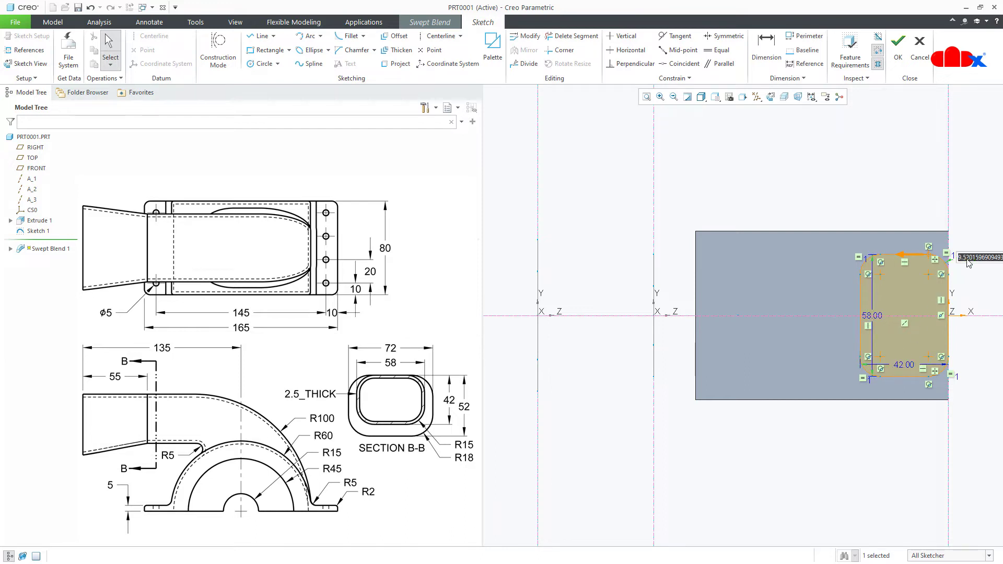
text(15)
key(Return)
right_click(967, 261)
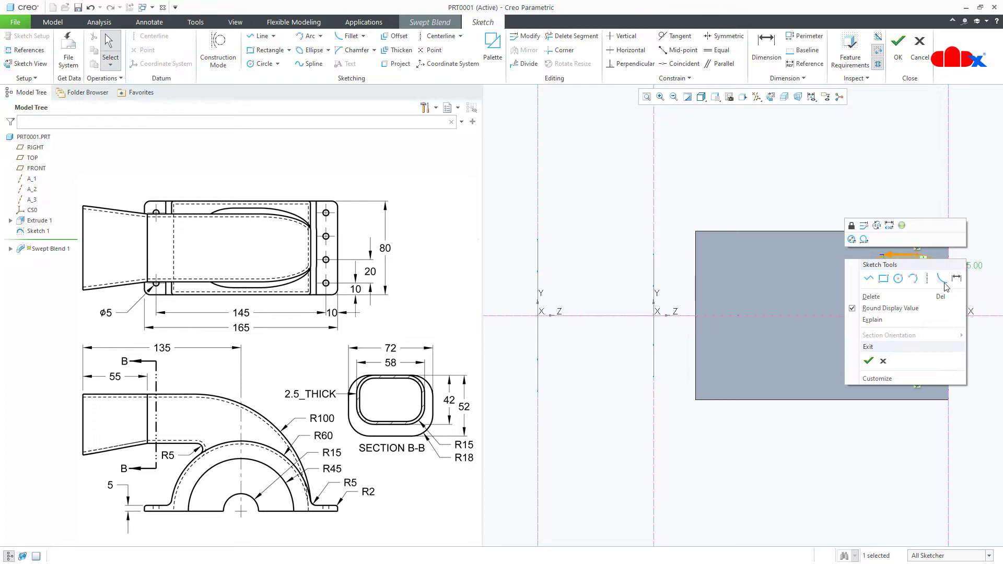
click(871, 369)
Set the swept blend to perimeter control and complete the feature.
middle_drag(869, 369, 870, 467)
key(ctrl+d)
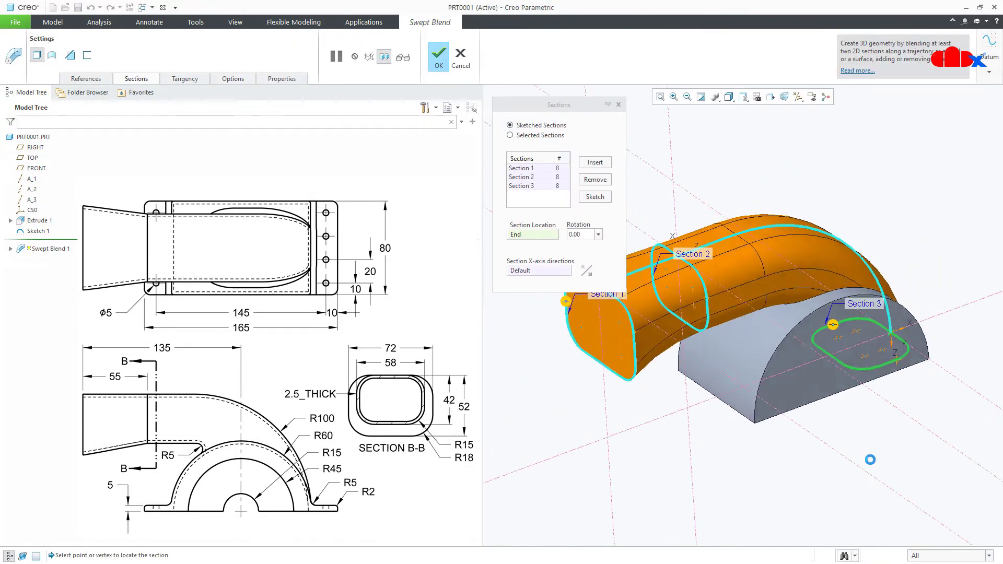
middle_drag(725, 352, 712, 308)
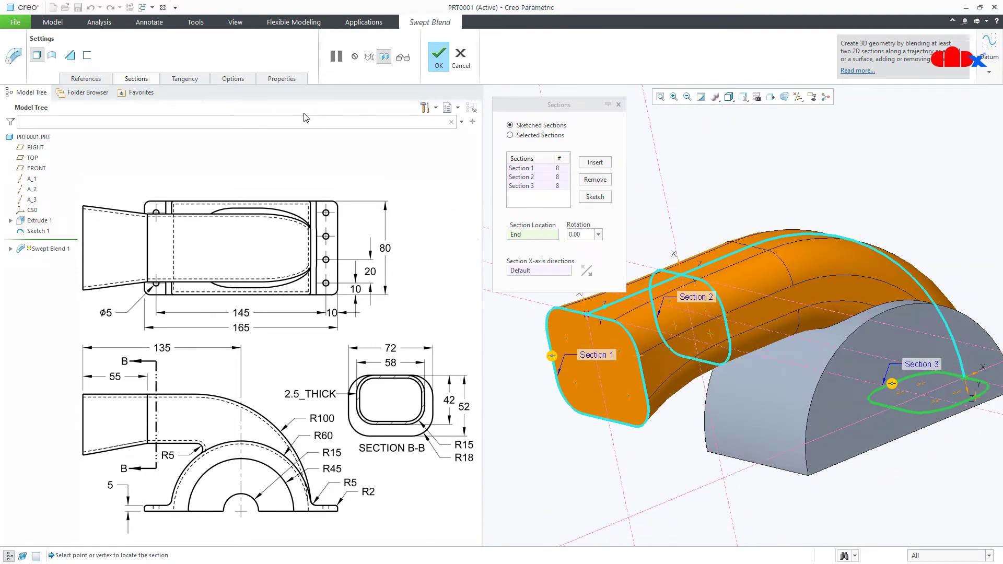
click(232, 78)
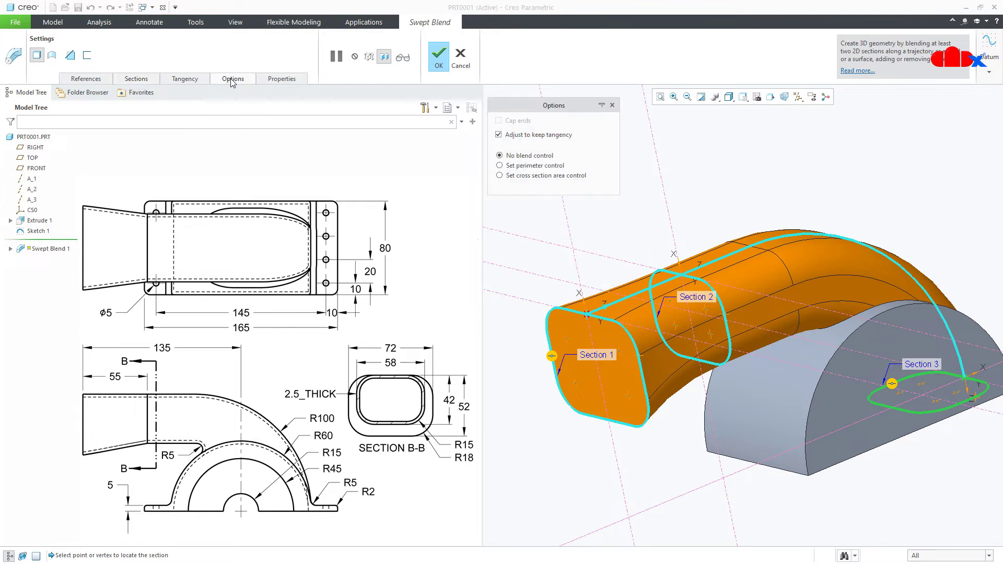
click(537, 166)
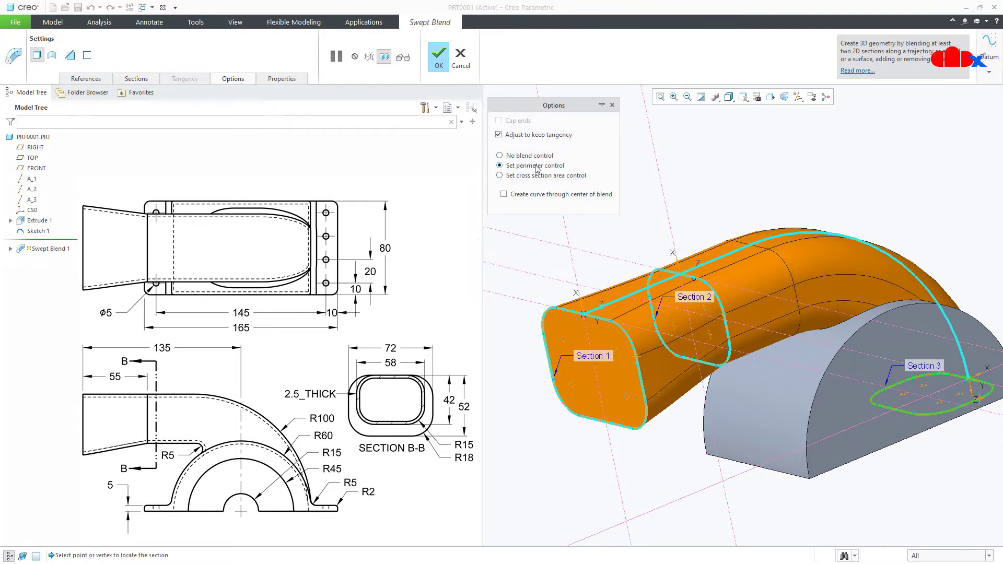
click(439, 57)
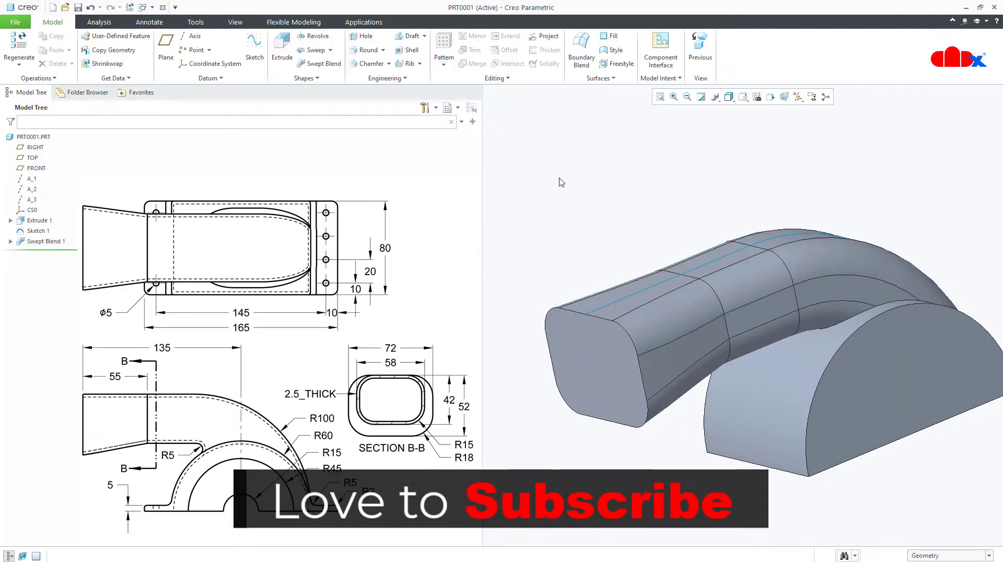
Round the junction edge between the duct and the half-cylinder body with the 5 mm radius given in the drawing.
key(ctrl+d)
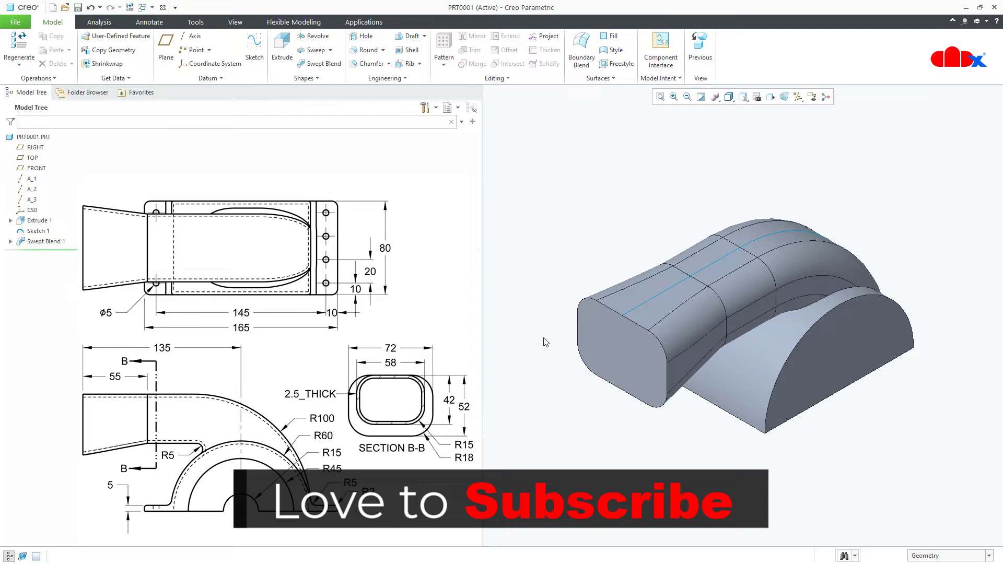
click(363, 49)
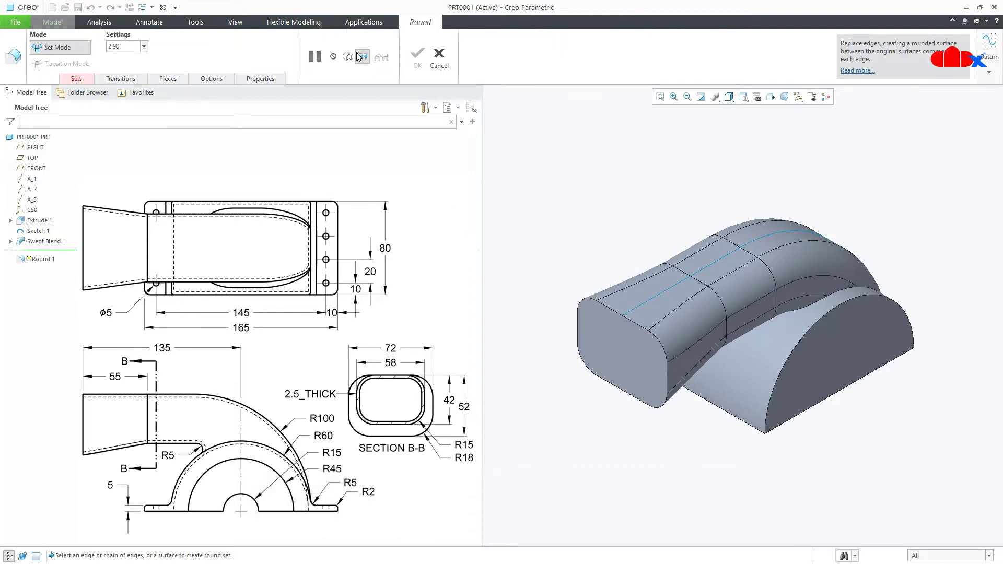
middle_drag(769, 337, 771, 293)
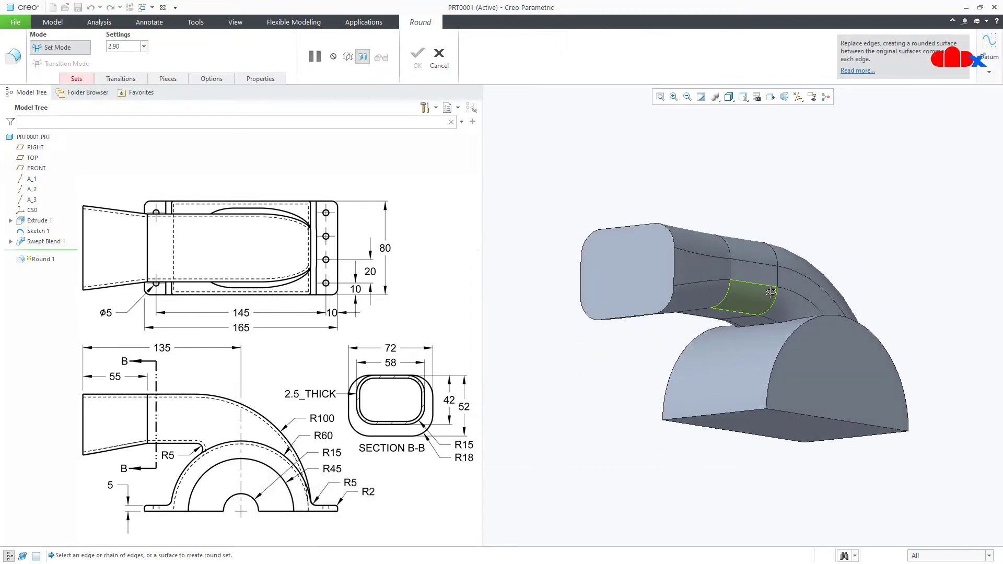
click(768, 326)
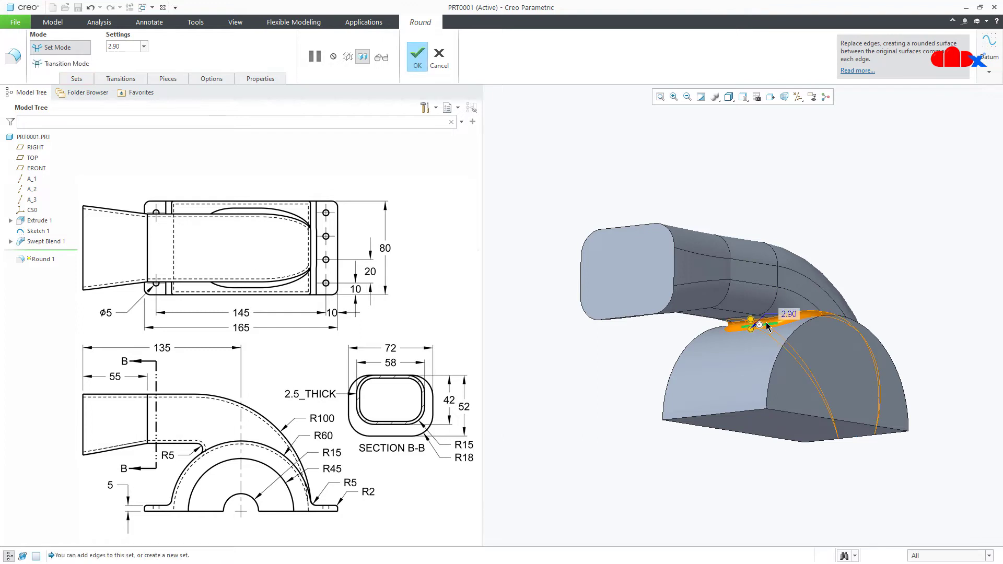
double_click(785, 316)
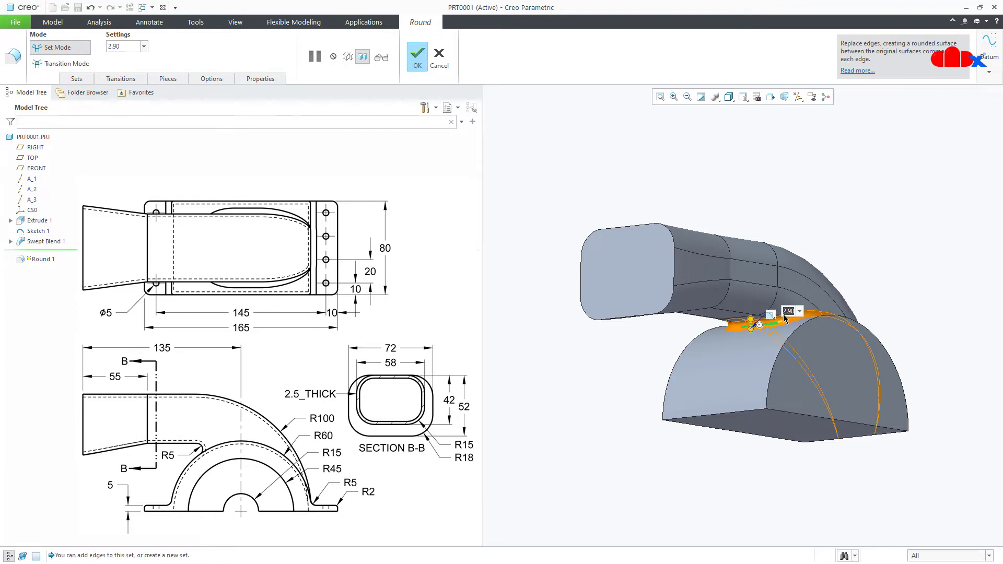
key(Return)
middle_drag(754, 368, 693, 374)
middle_click(694, 376)
middle_drag(694, 377, 711, 470)
click(711, 470)
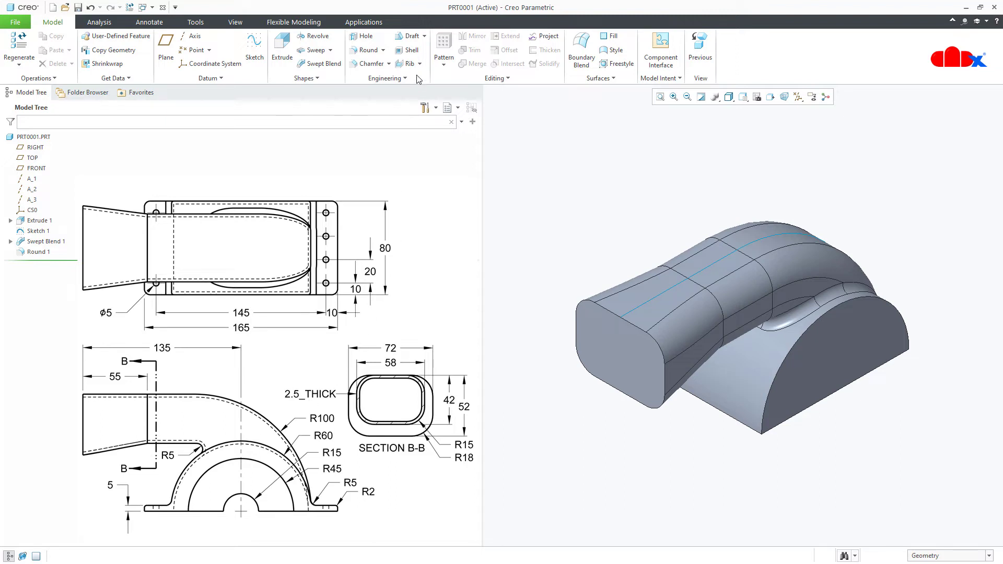
Shell the part to a 2.5 mm wall thickness, removing the duct's end face and the body's flat bottom face.
click(407, 50)
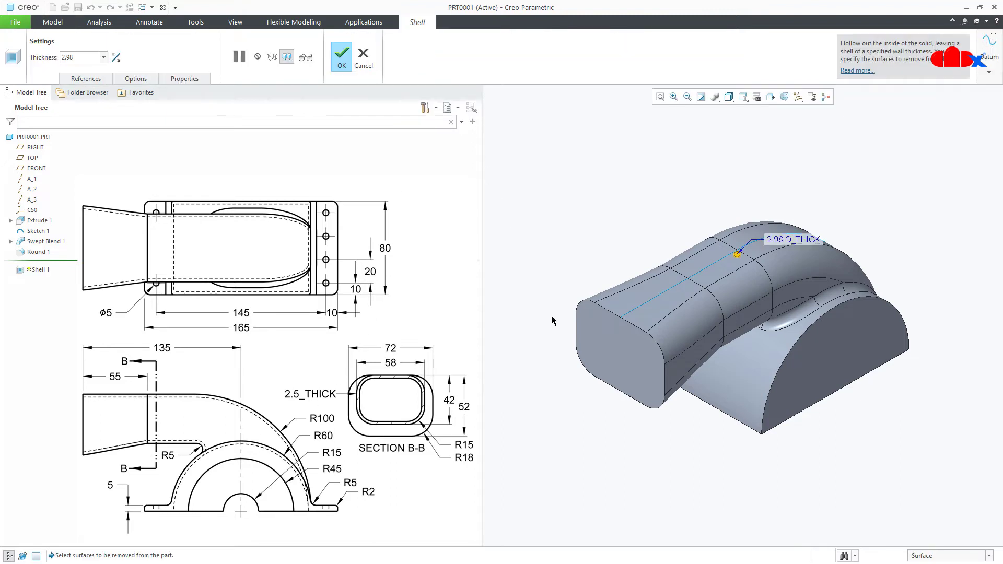
click(611, 355)
middle_drag(624, 359, 662, 291)
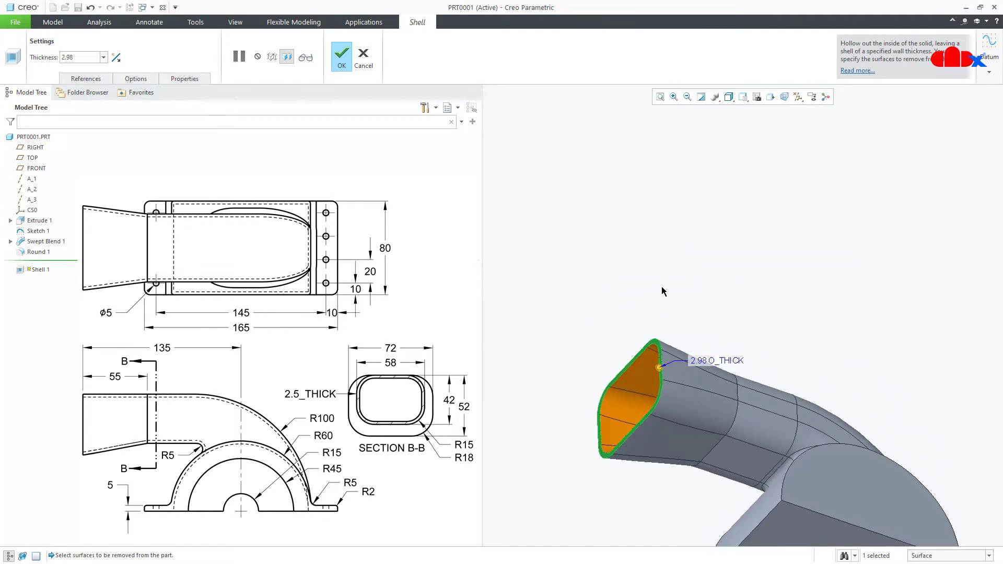
middle_click(781, 535)
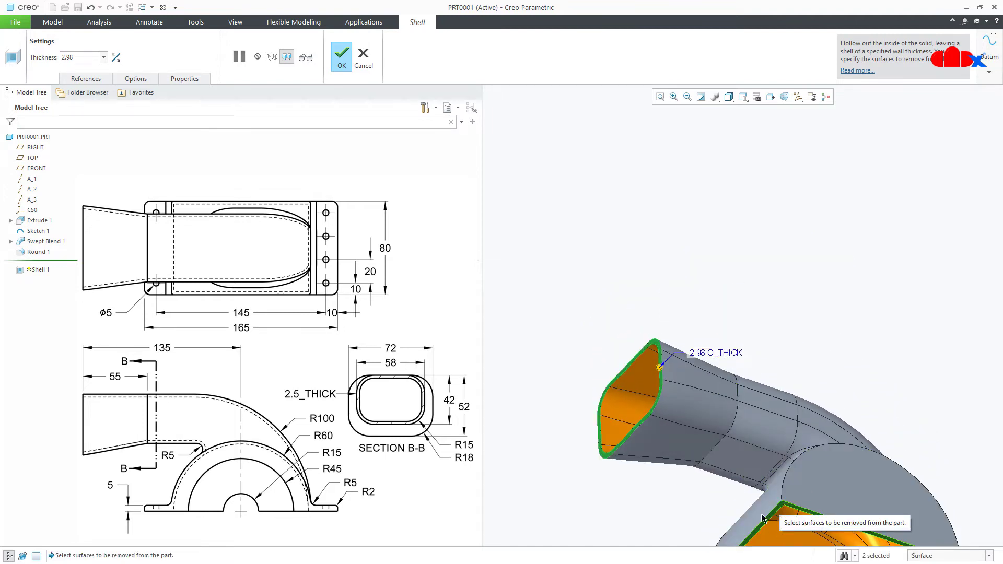
double_click(701, 354)
text(2.5)
key(Return)
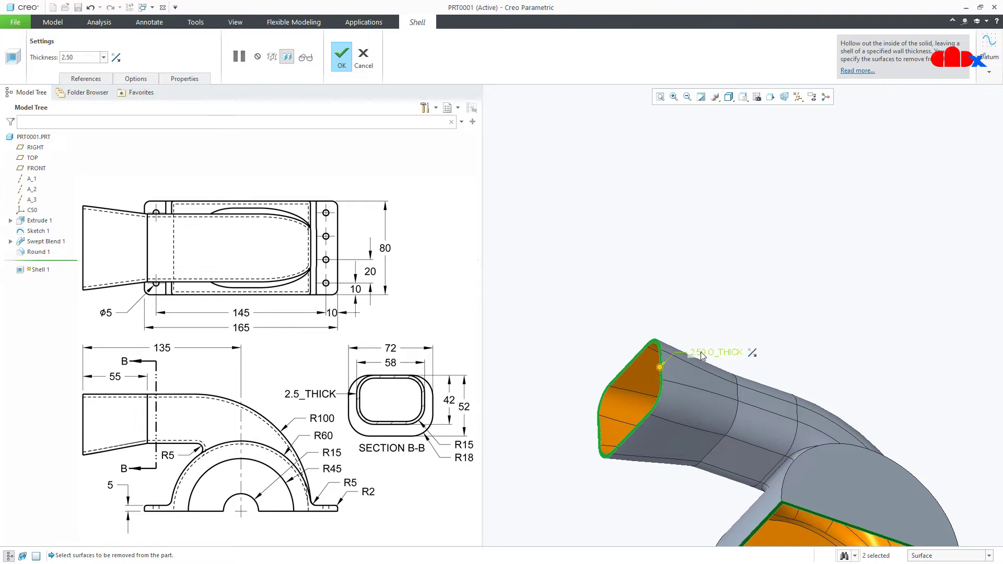
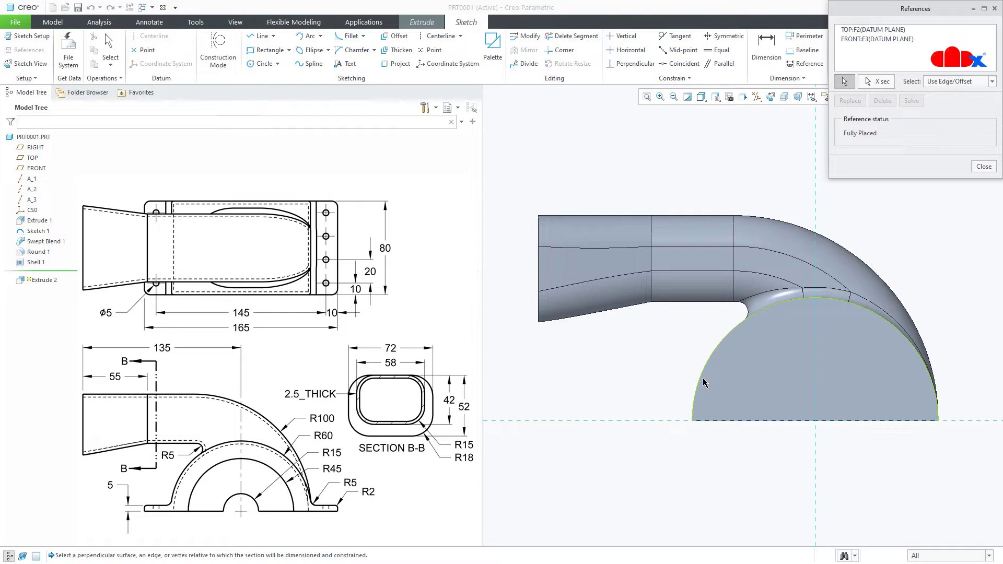
Add the half-cylinder's outer surface as a sketch reference and draw a vertical centerline through the body's center.
click(702, 382)
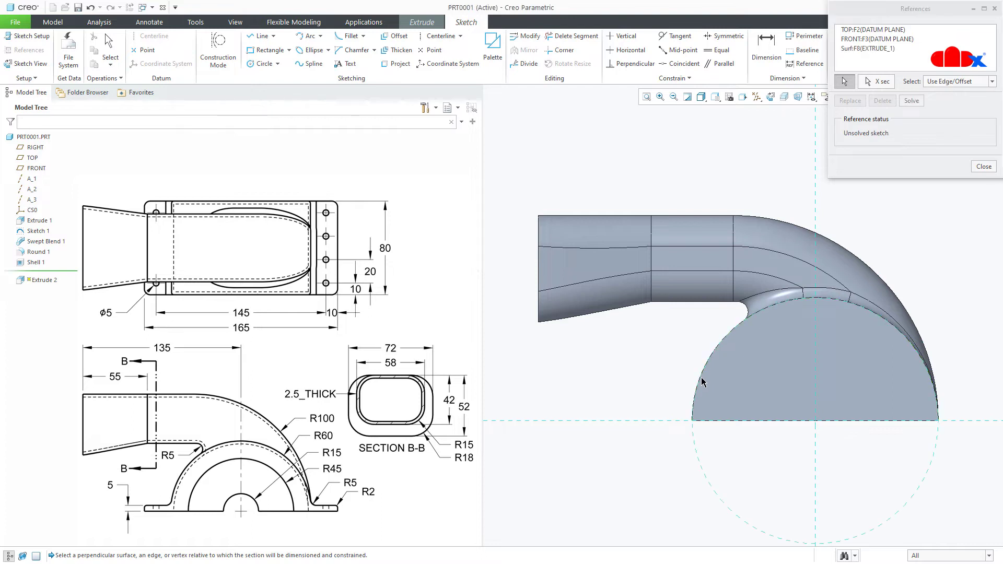
middle_click(641, 379)
right_click(641, 381)
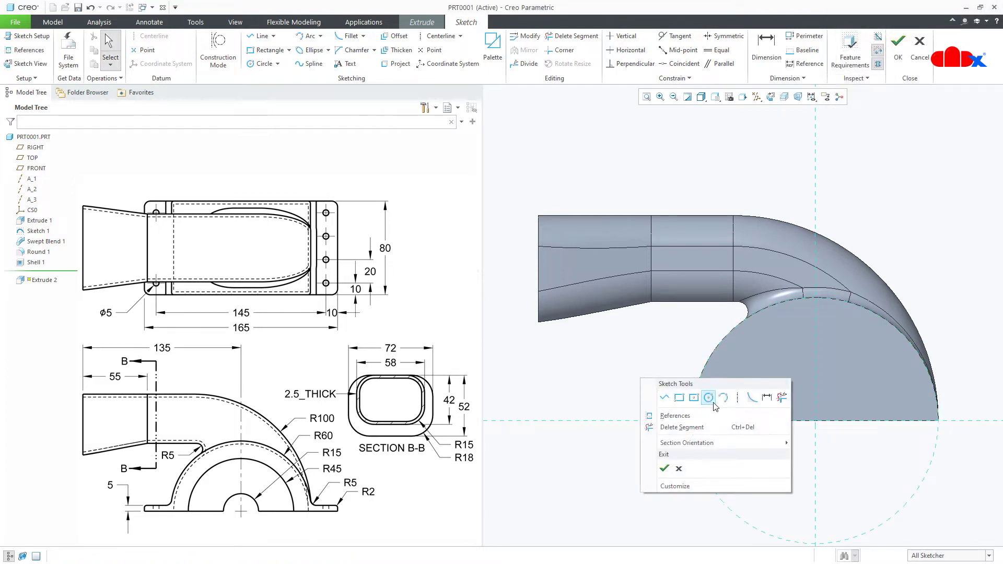
click(737, 397)
click(819, 400)
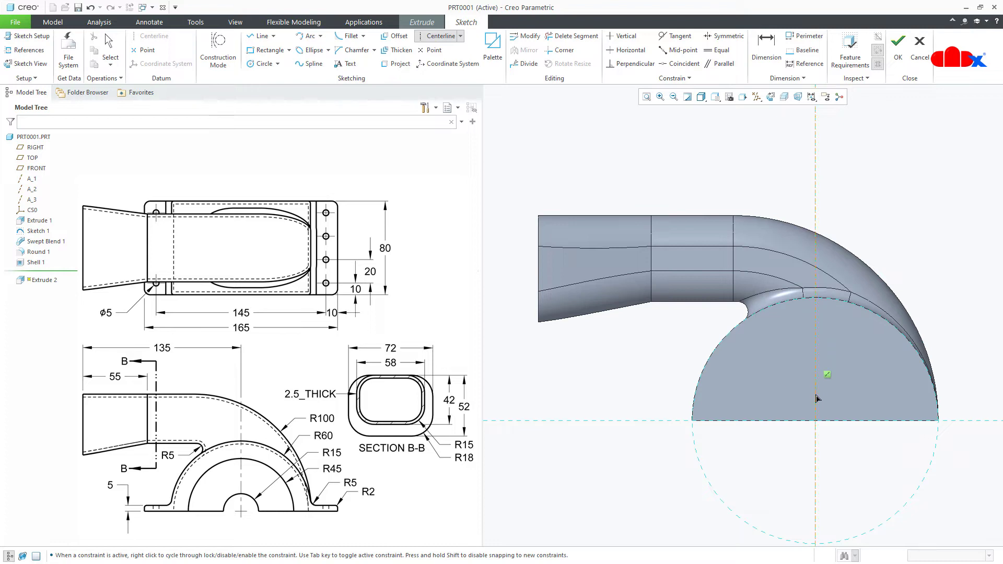
click(835, 392)
middle_click(839, 389)
Sketch a rectangle about 161 mm wide and 20 mm high on the base line, symmetric about the vertical centerline.
right_click(839, 387)
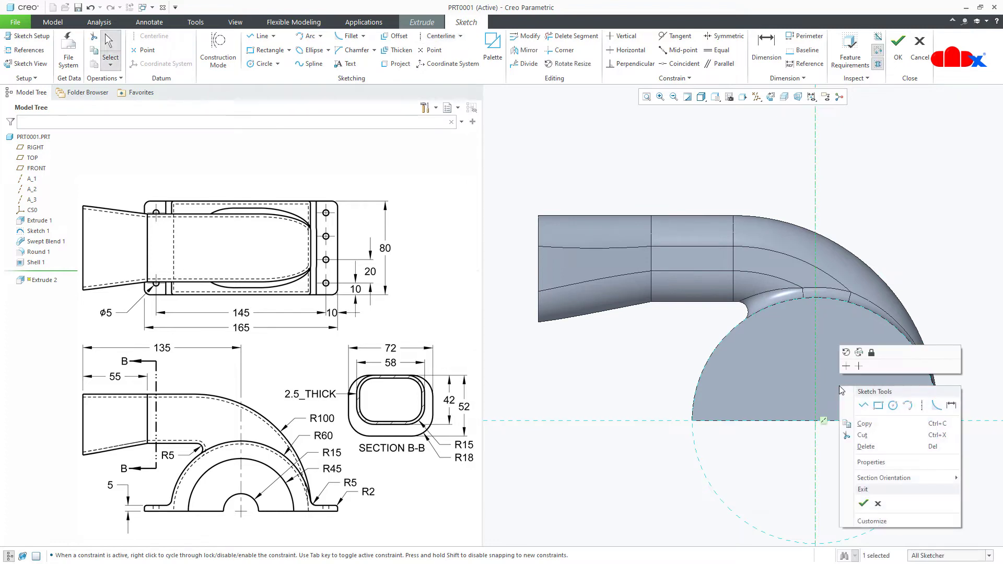
click(877, 406)
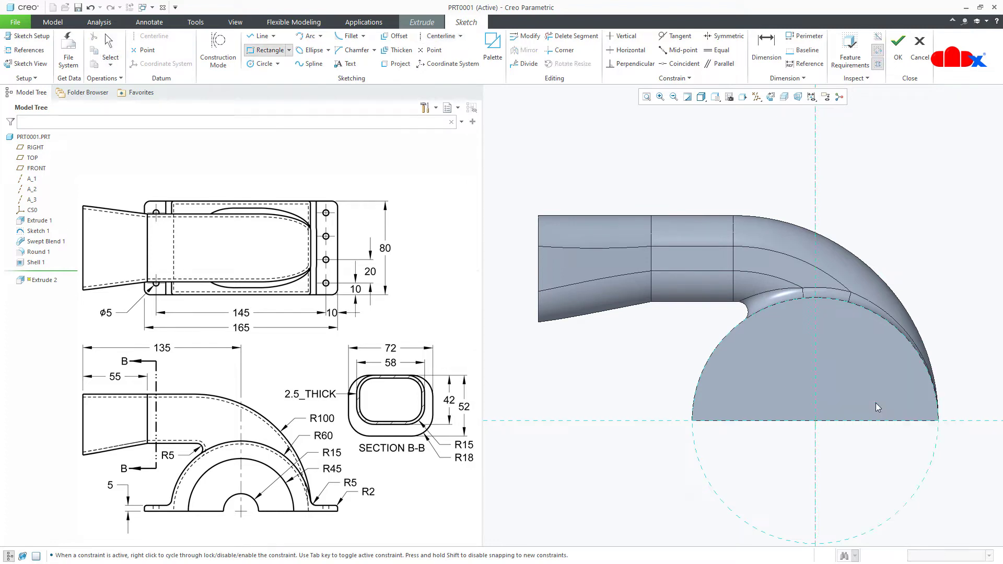
click(651, 420)
click(954, 407)
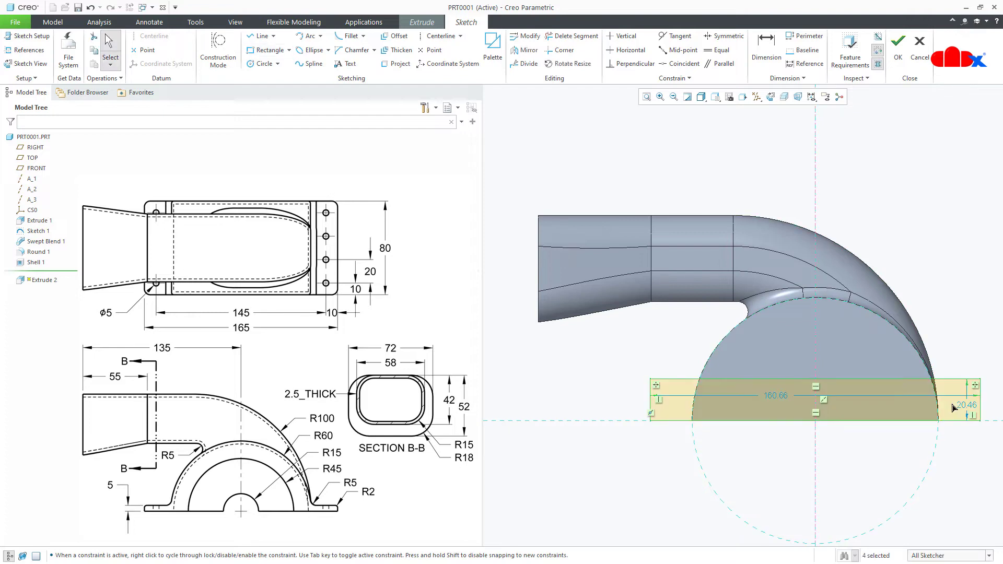
Sketch a circle centered on the body's axis and coincident with the half-cylinder's outer arc.
right_click(953, 407)
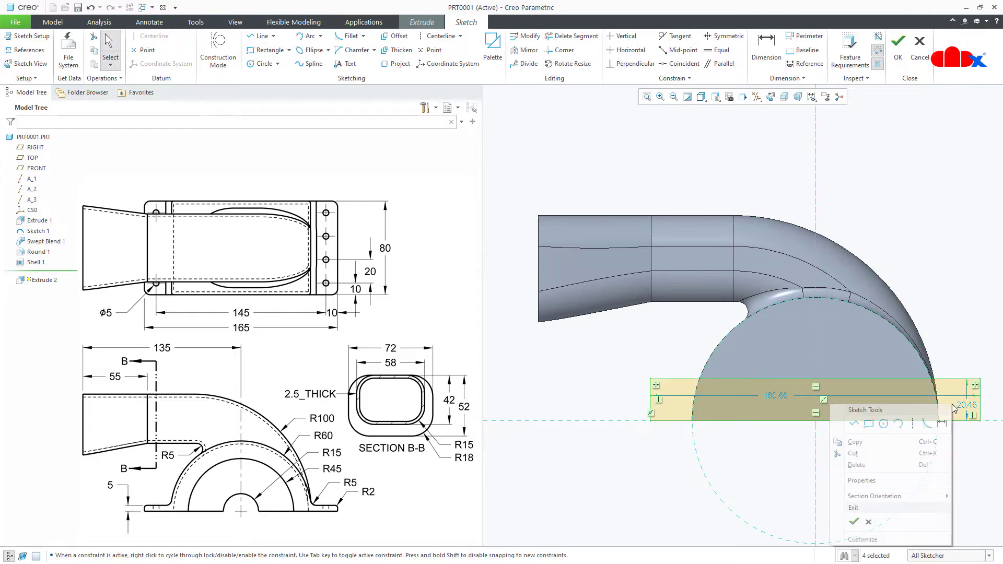
click(888, 426)
click(814, 420)
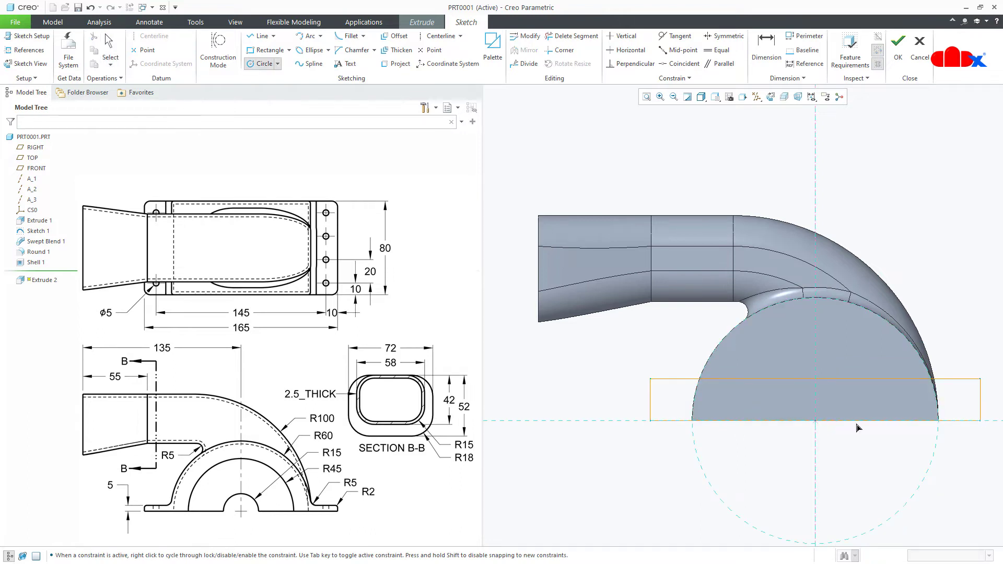
click(938, 432)
middle_click(968, 452)
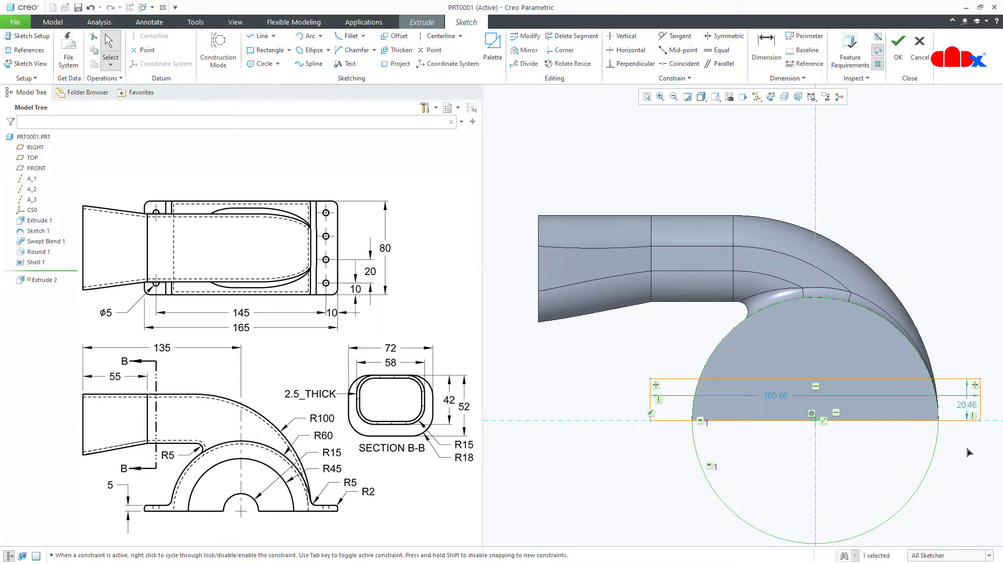
Trim the circle and rectangle segments to leave one closed flange profile on each side of the half-cylinder.
click(574, 36)
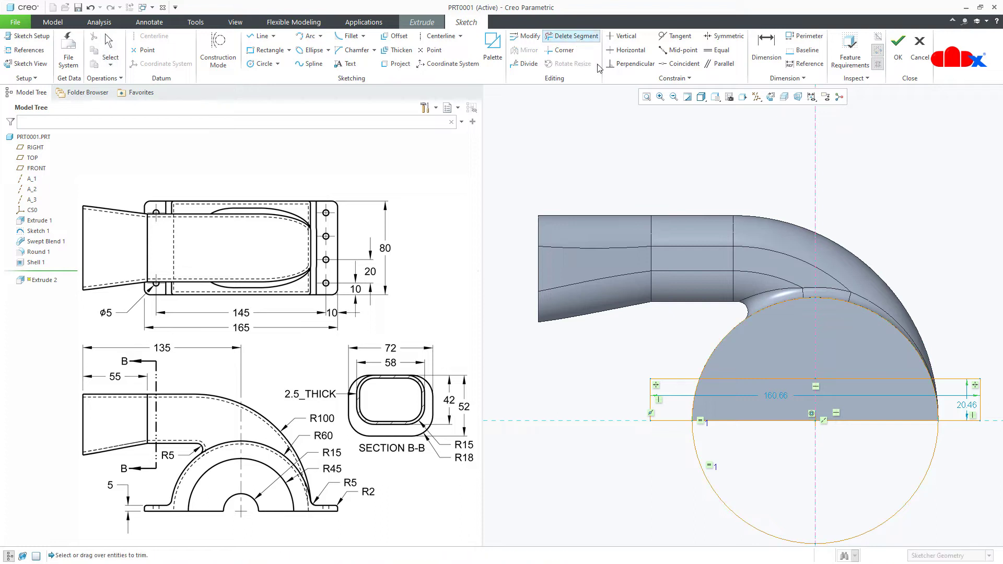
drag(778, 331, 779, 332)
drag(843, 341, 841, 341)
drag(775, 363, 726, 525)
mouse_move(860, 370)
mouse_down()
mouse_move(866, 486)
mouse_move(883, 545)
mouse_up()
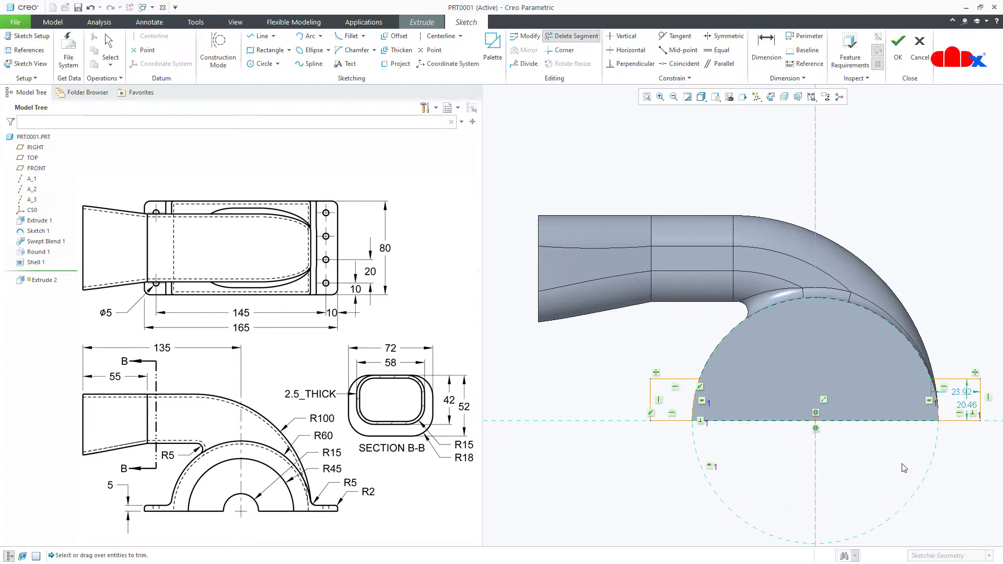
Dimension the overall width across both flange profiles and set it to 165 mm.
right_click(904, 468)
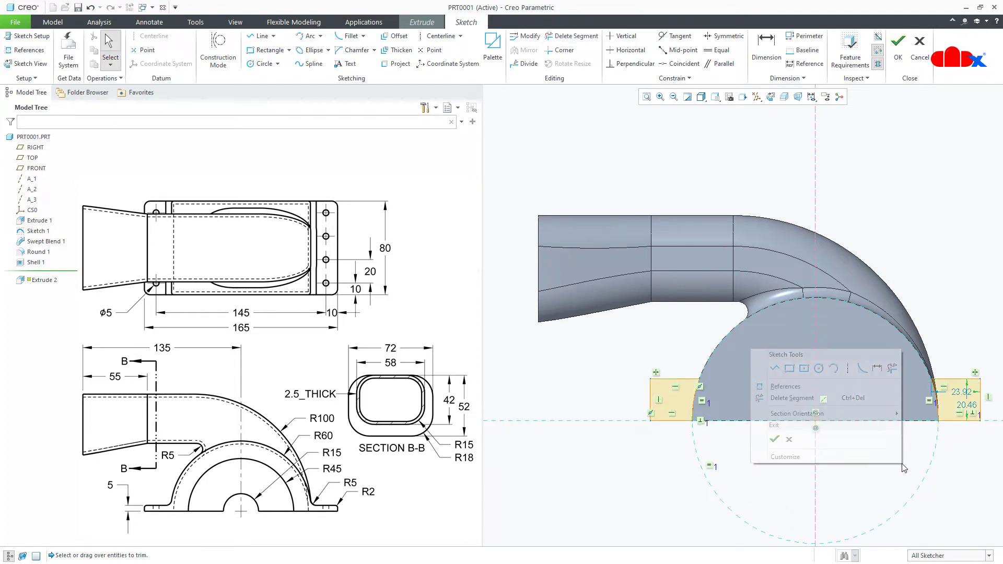
click(876, 368)
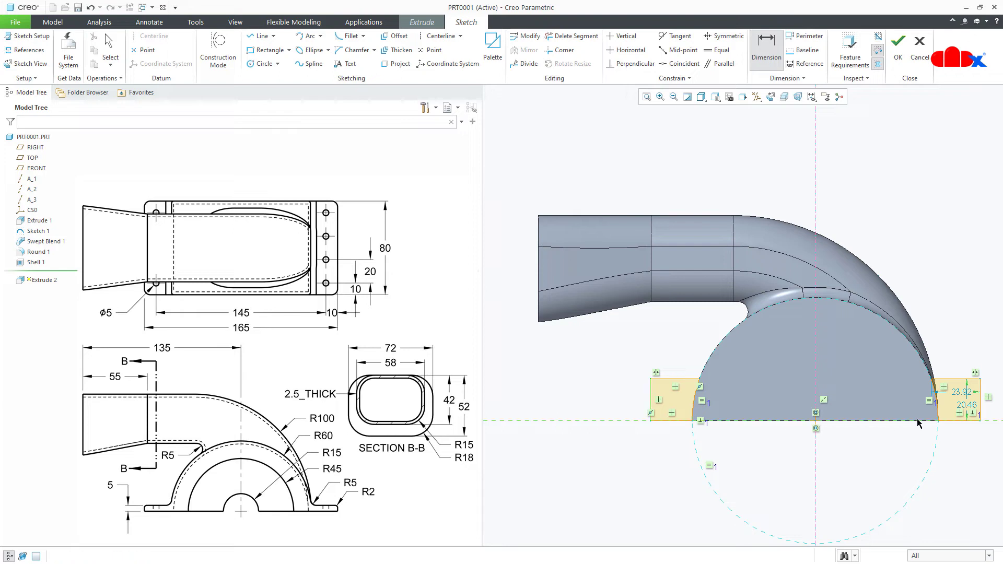
click(980, 410)
middle_click(901, 488)
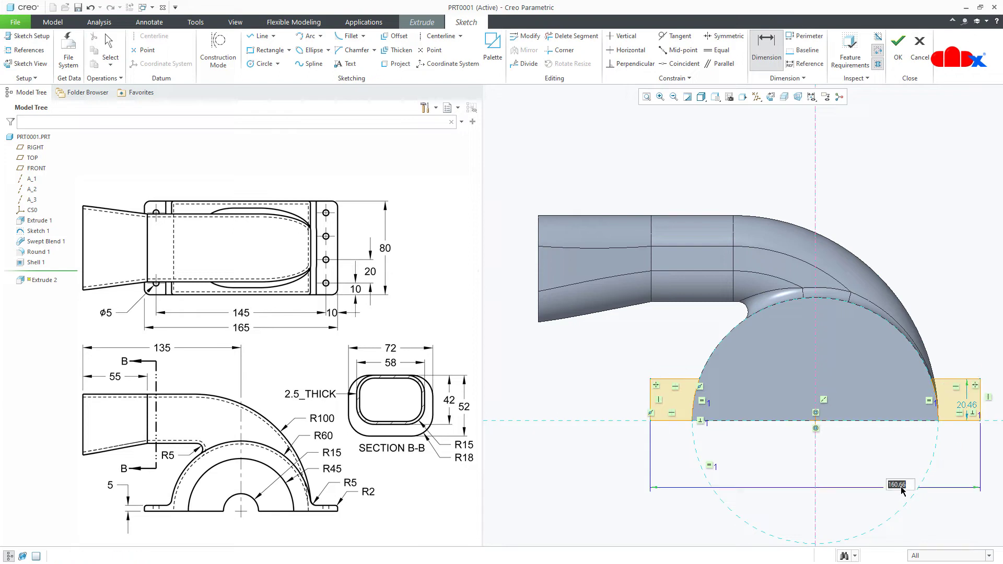
text(165)
key(Return)
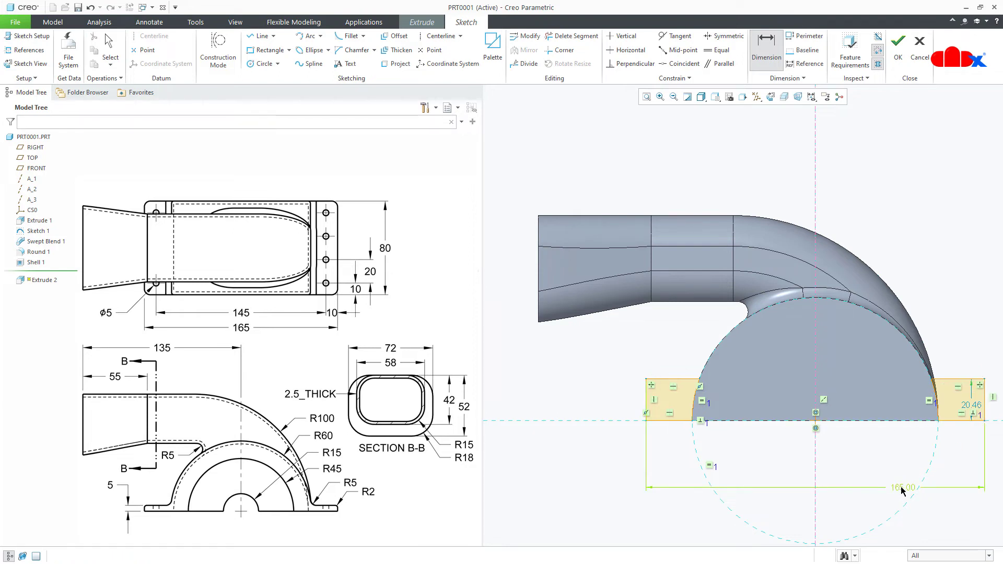
middle_click(911, 478)
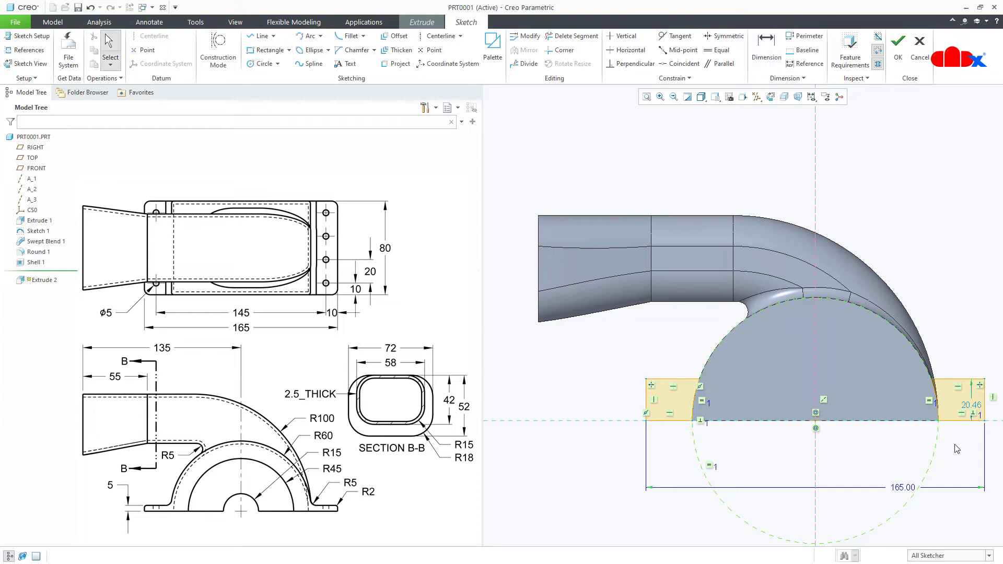
Set the flange profiles' height to 5 mm and finish the sketch.
click(975, 410)
text(5)
key(Return)
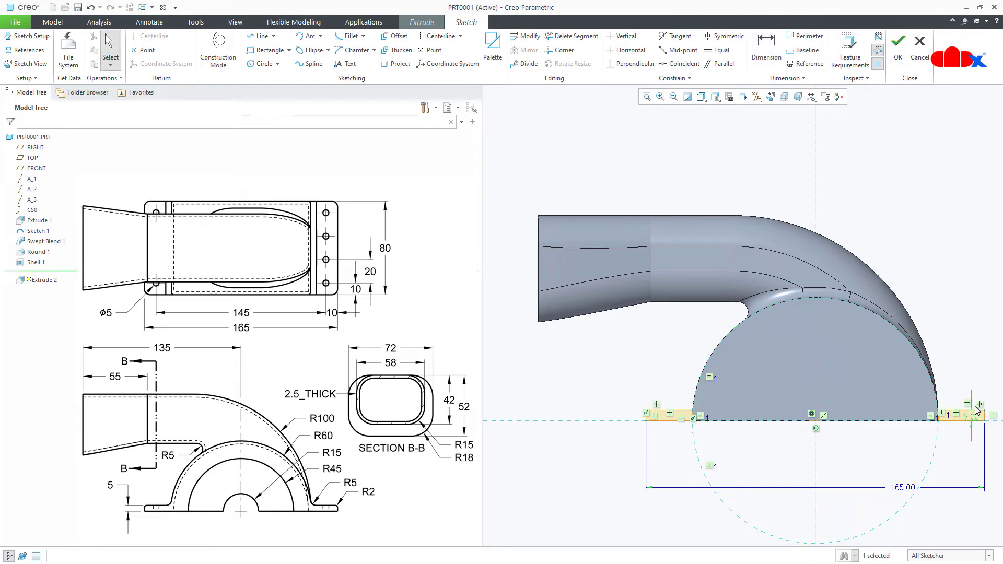
right_click(975, 411)
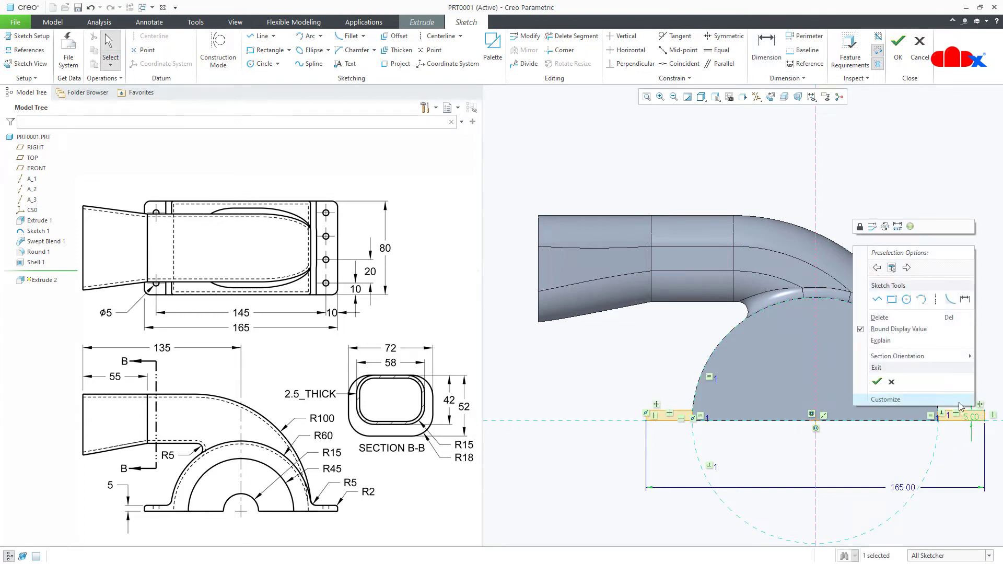
click(876, 381)
middle_click(875, 381)
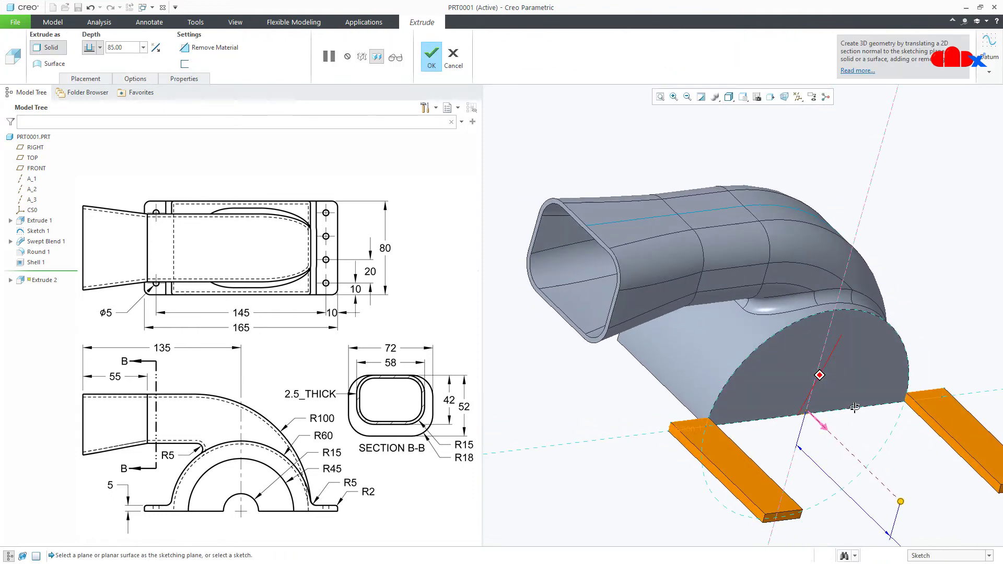
Reverse the flange extrusion toward the body, extend it up to the half-cylinder's opposite end face, and complete the feature.
click(829, 429)
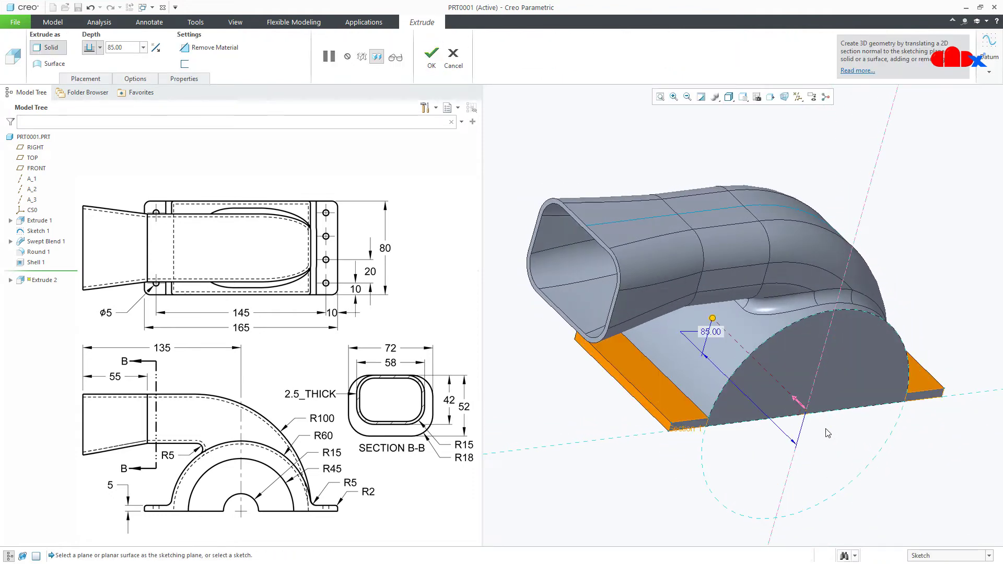
middle_drag(763, 417, 718, 373)
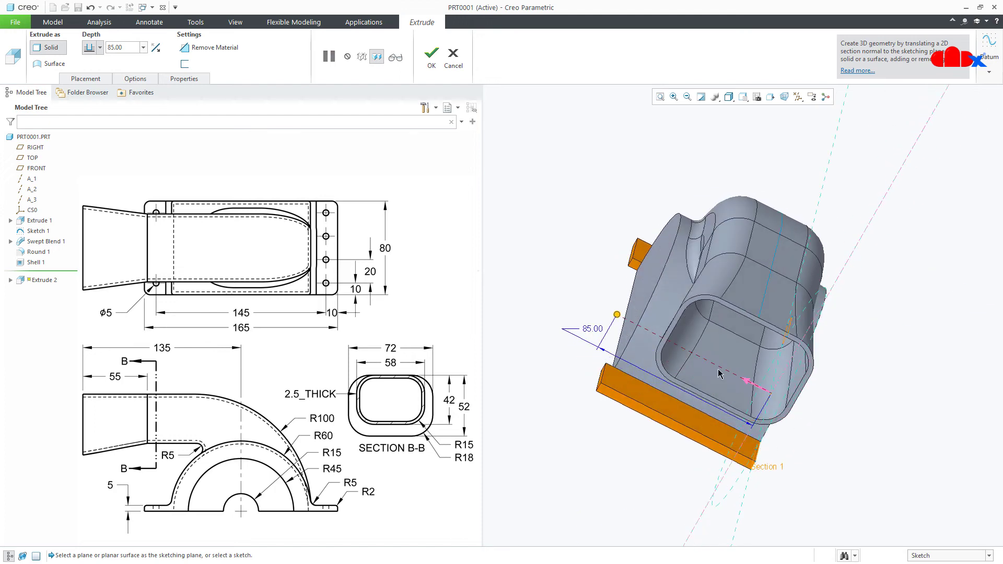
click(572, 329)
click(595, 398)
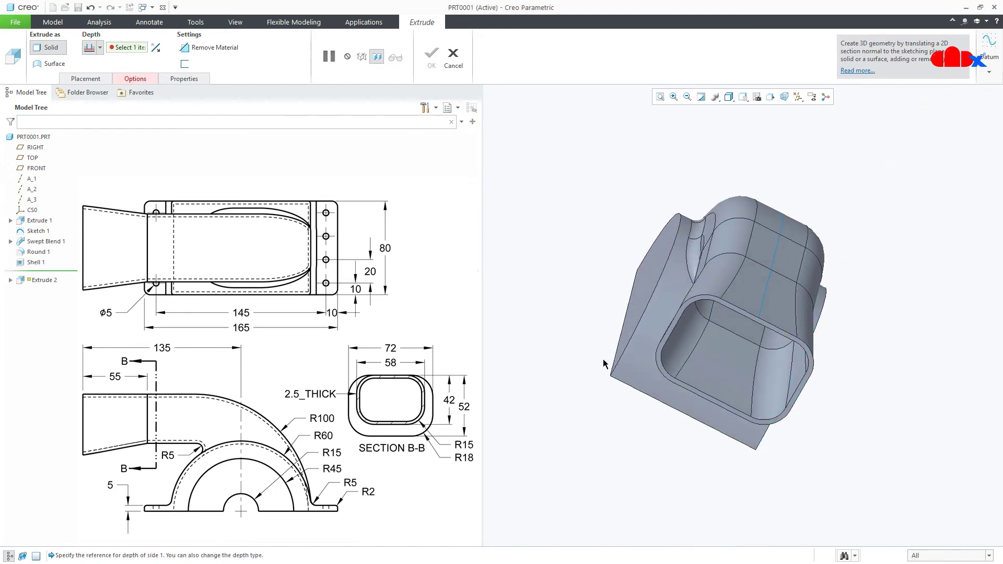
click(634, 309)
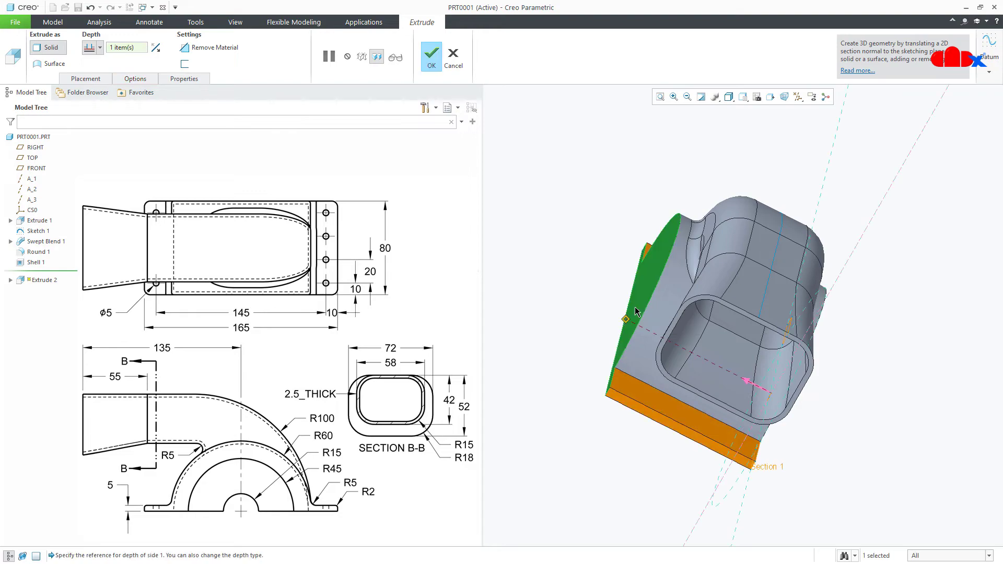
middle_drag(634, 307, 611, 334)
middle_click(681, 478)
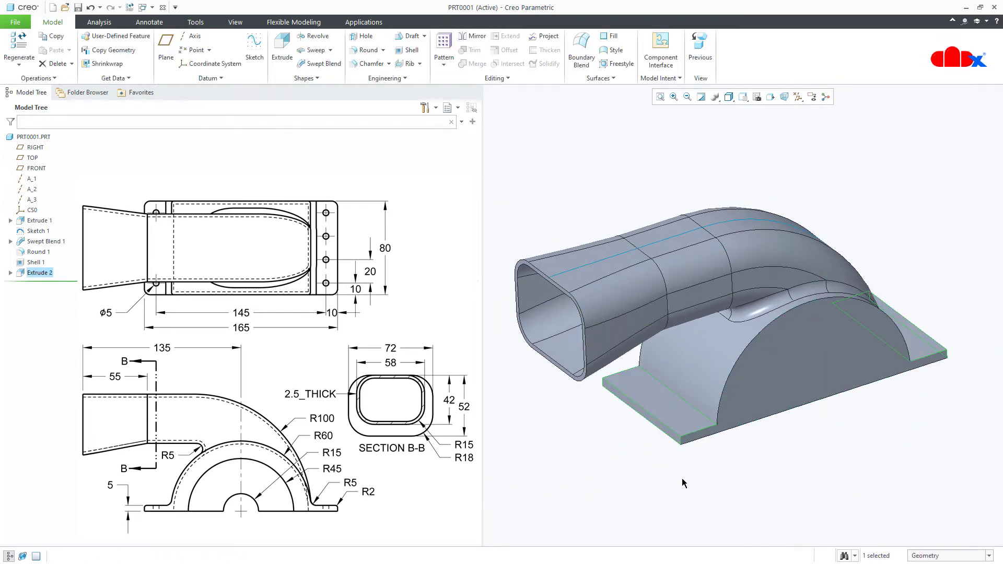
Start an extrusion on the half-cylinder's front end face and sketch a circle about 80 mm in diameter centred on the origin.
click(682, 478)
key(ctrl+d)
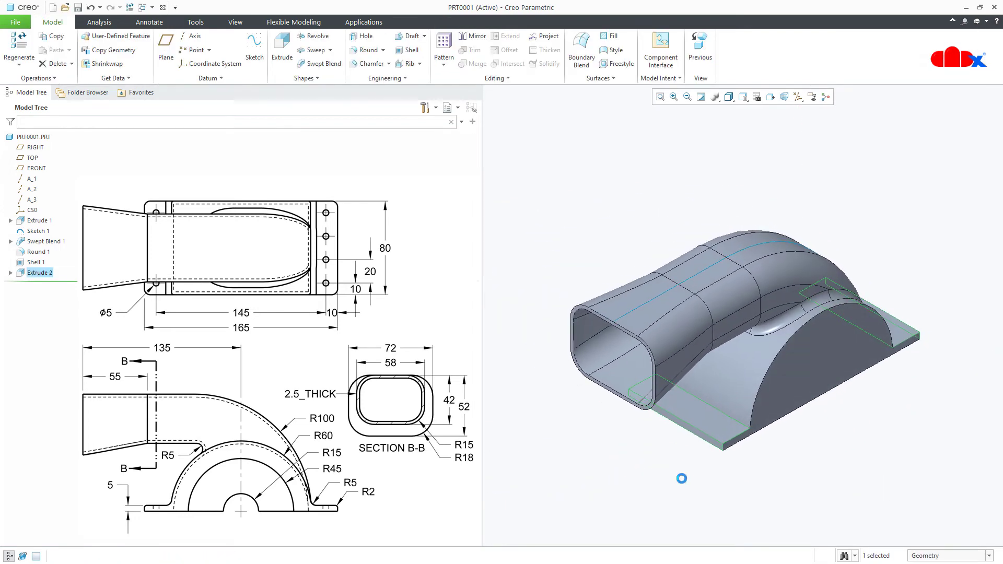
click(282, 50)
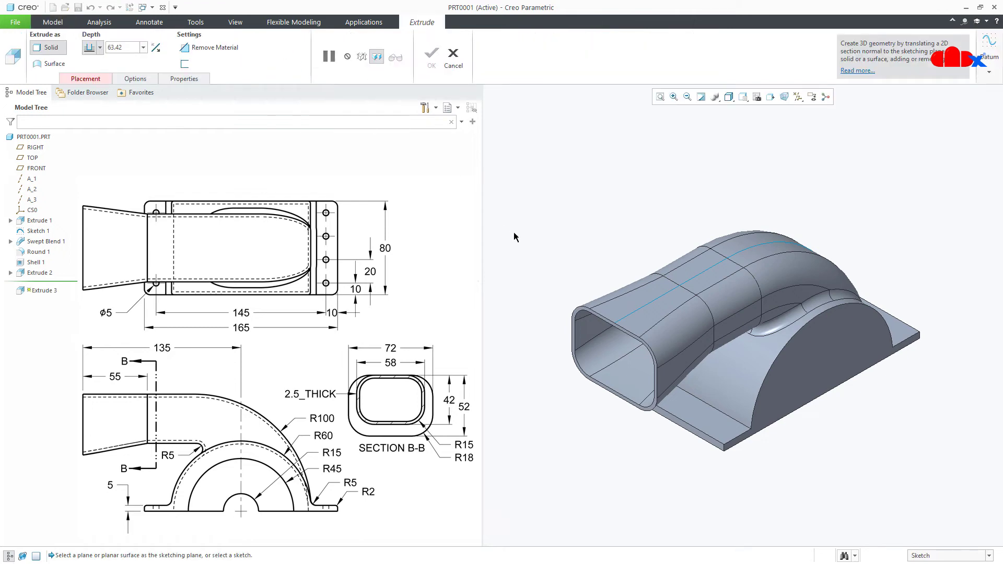
click(799, 368)
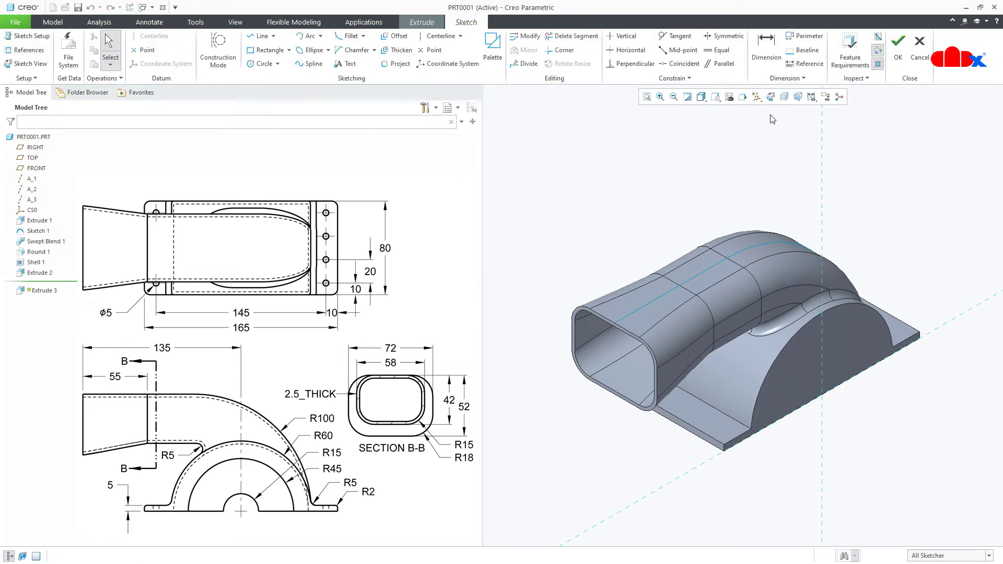
click(771, 97)
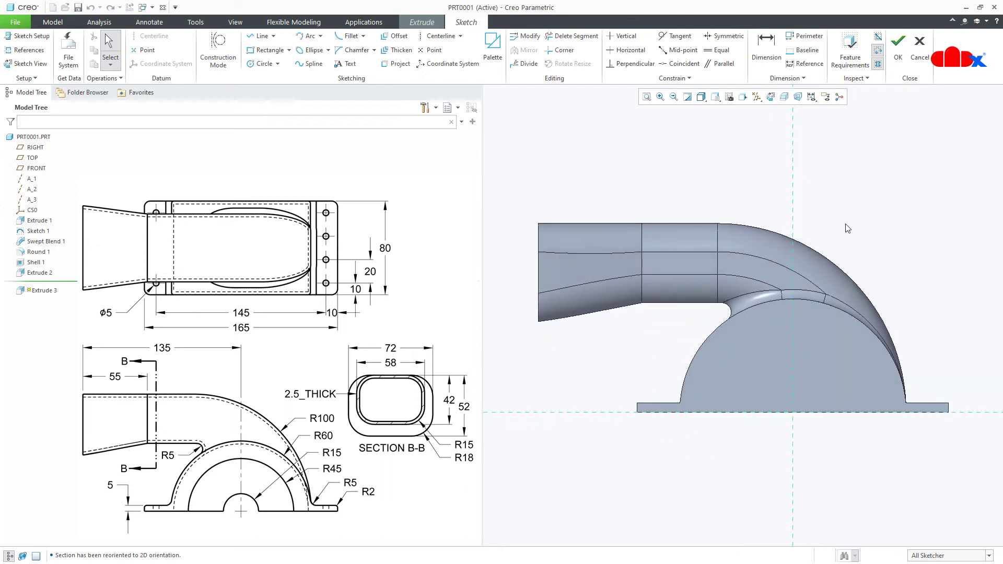
right_click(846, 228)
click(913, 242)
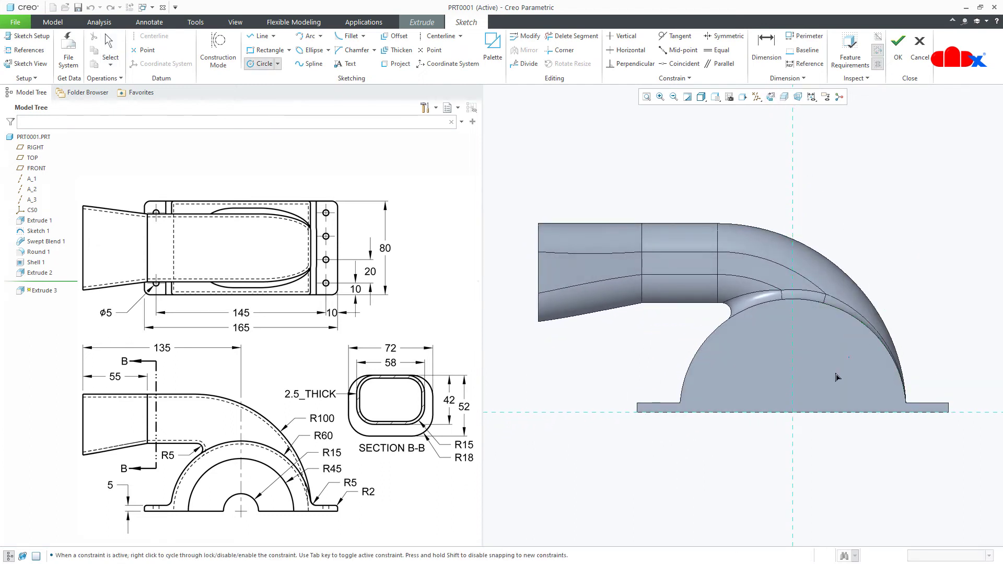
click(792, 412)
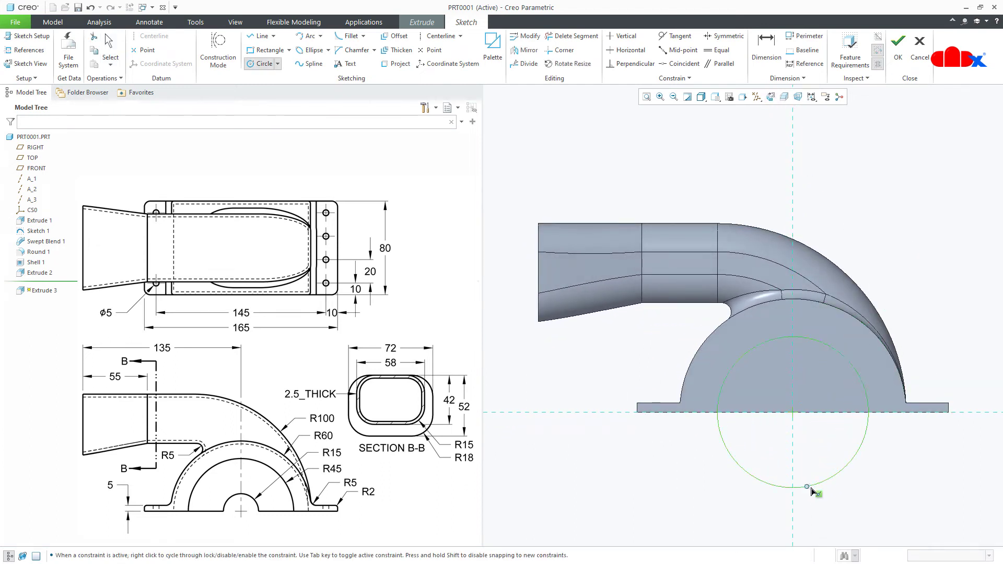
middle_click(882, 481)
Dimension the circle's radius, set it to 45 mm, and finish the sketch.
right_click(882, 481)
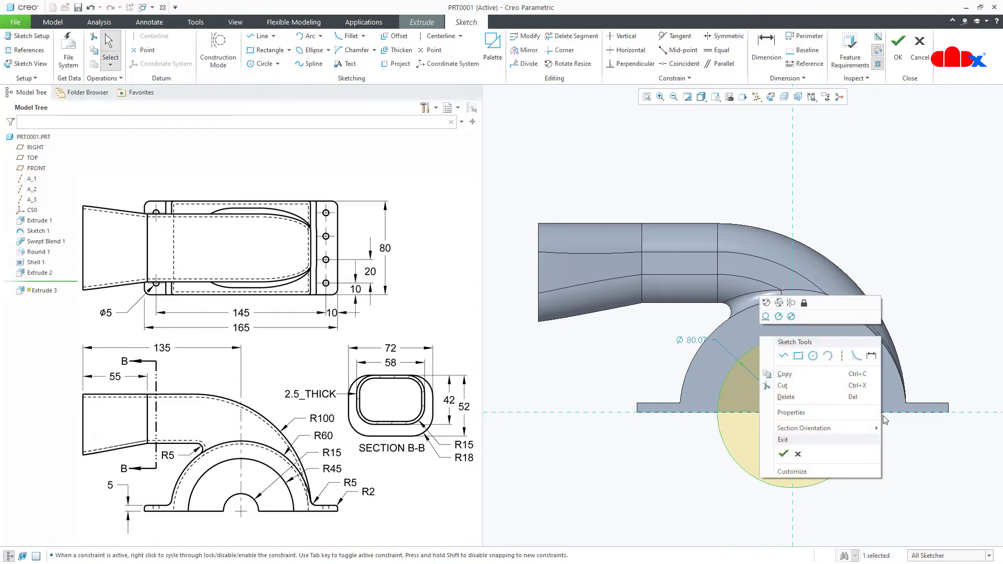
click(871, 356)
click(846, 359)
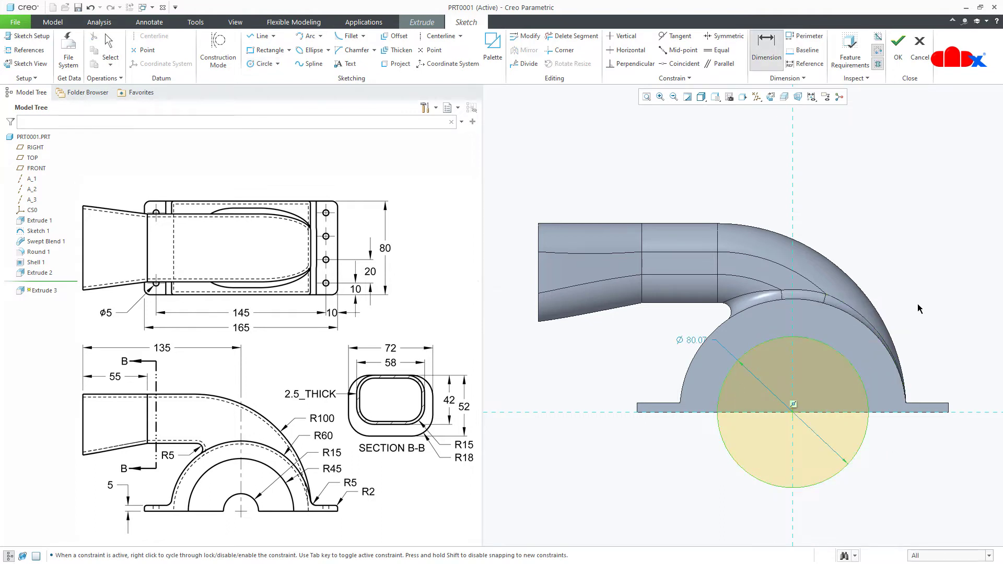
middle_click(918, 304)
text(45)
key(Return)
right_click(767, 305)
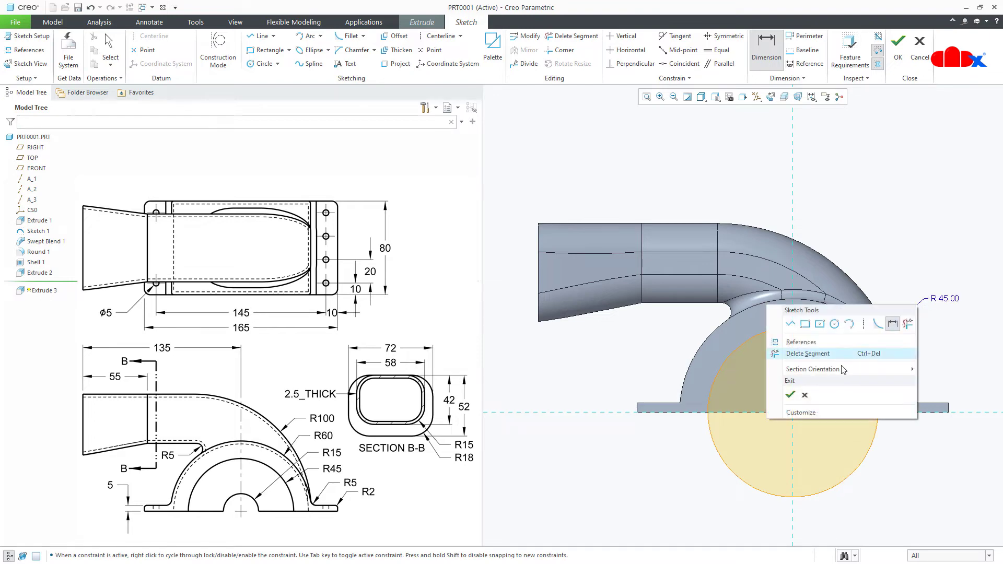
click(790, 395)
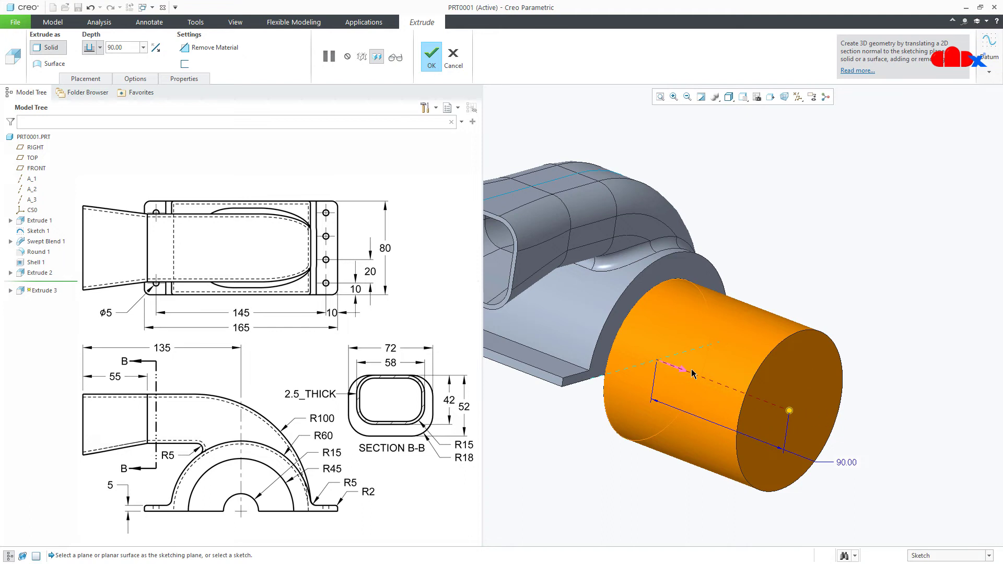
Reverse the extrusion into the body, set its depth to To Next, make it remove material, and complete the R45 opening.
click(673, 369)
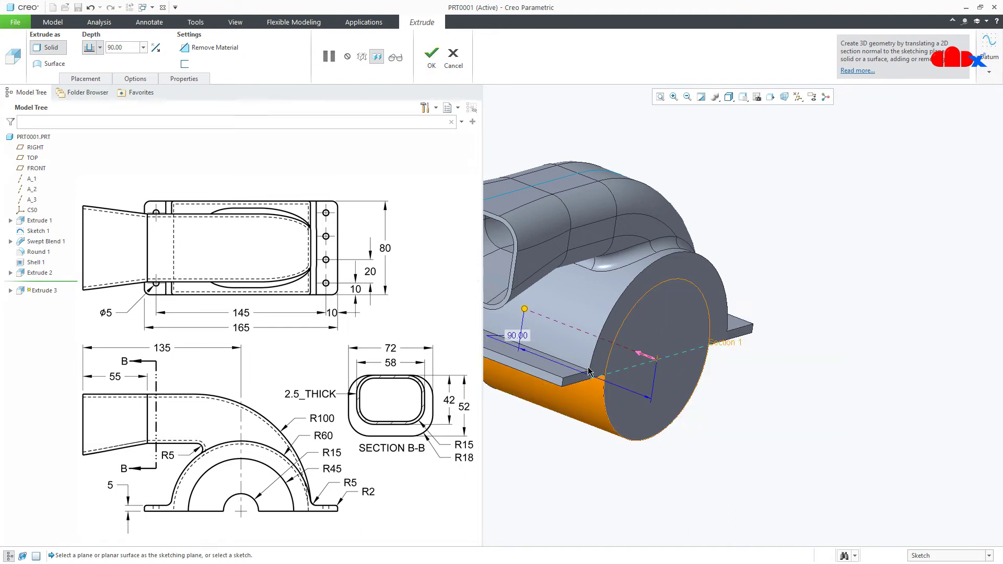
click(512, 340)
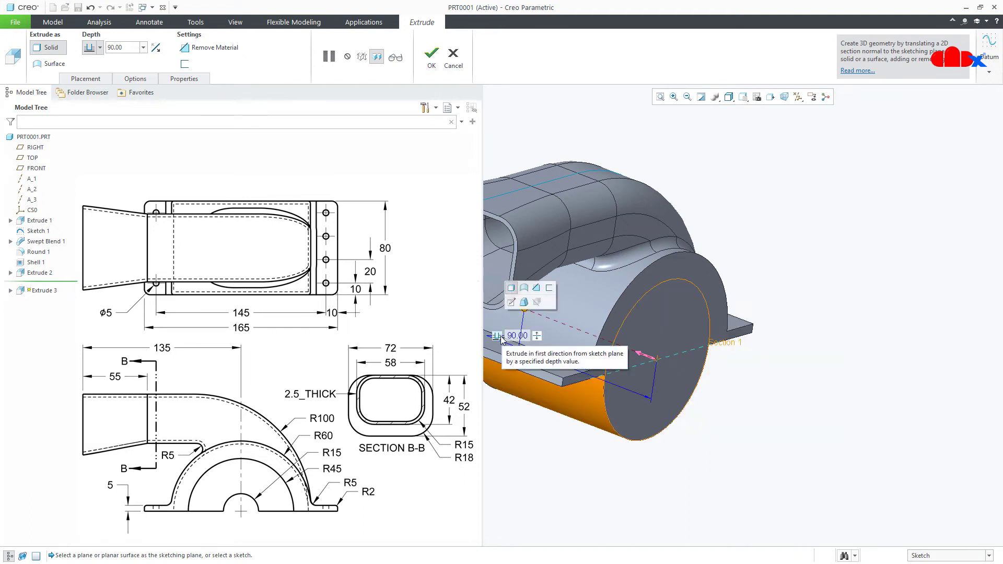
click(497, 336)
click(519, 371)
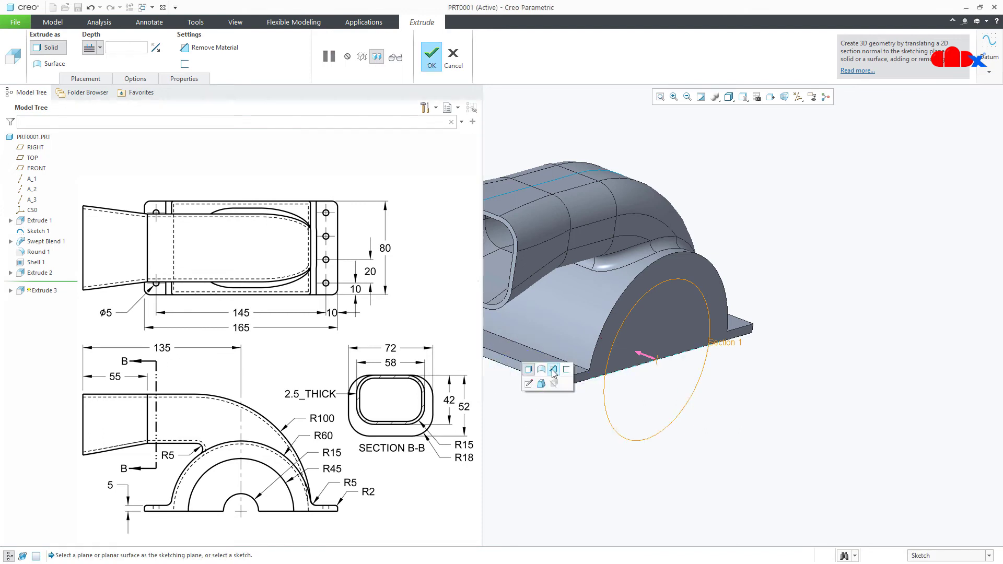
click(541, 383)
middle_drag(581, 375, 552, 390)
middle_click(571, 461)
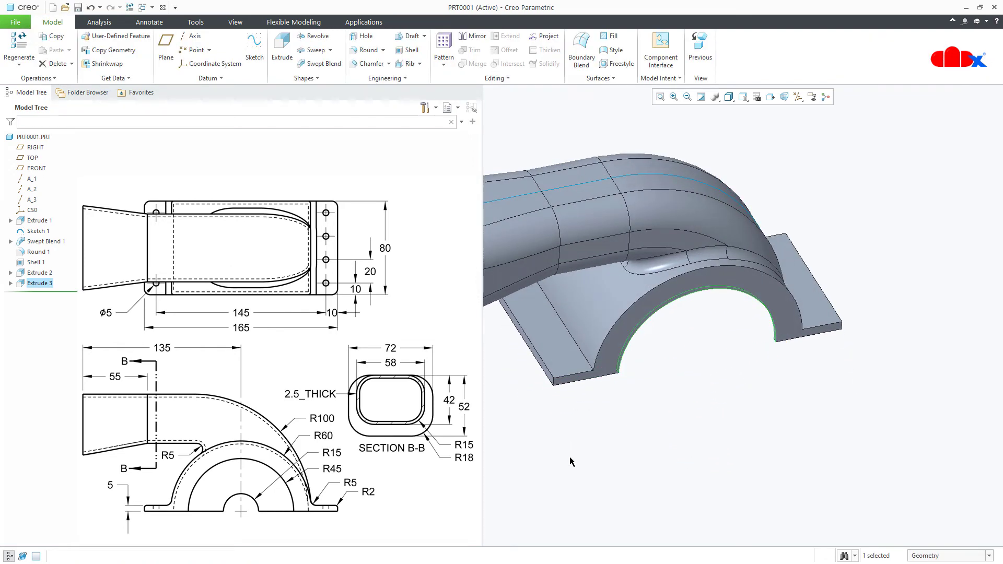
Start an extrusion on the half-cylinder's opposite, closed end face and sketch a circle about 40 mm in diameter centred on the origin.
click(600, 421)
middle_drag(600, 421, 919, 448)
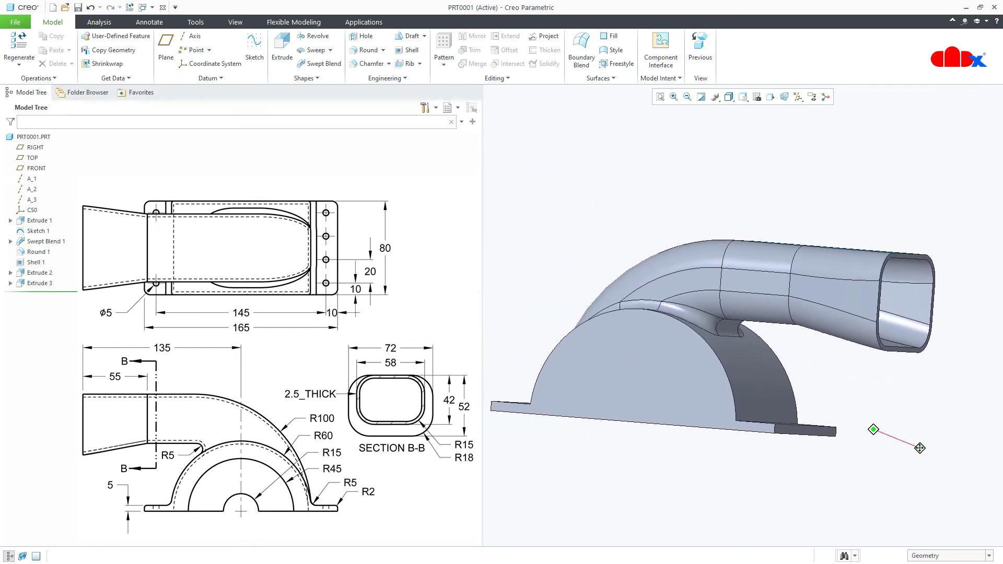
click(282, 50)
click(597, 366)
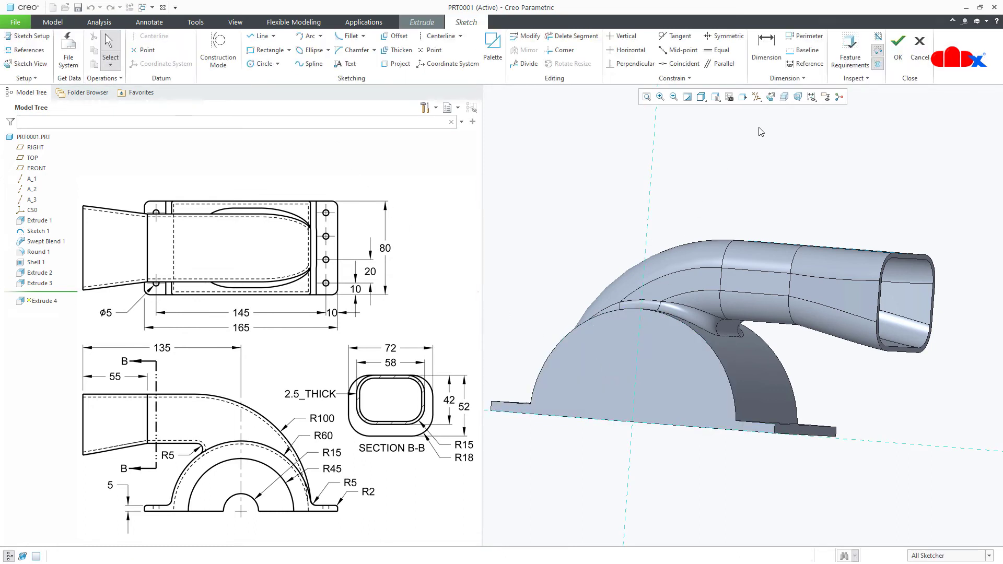
click(770, 97)
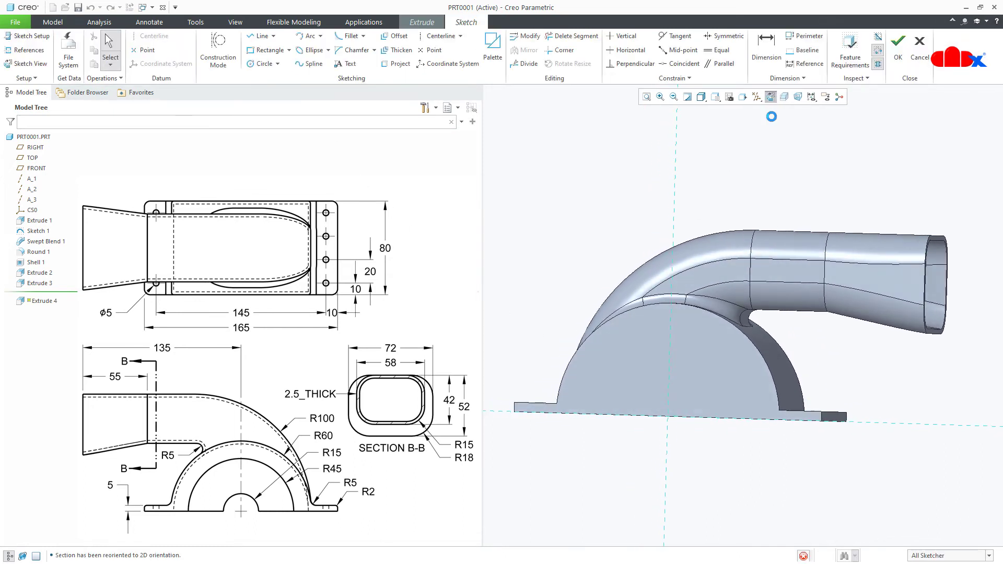
right_click(738, 351)
click(805, 380)
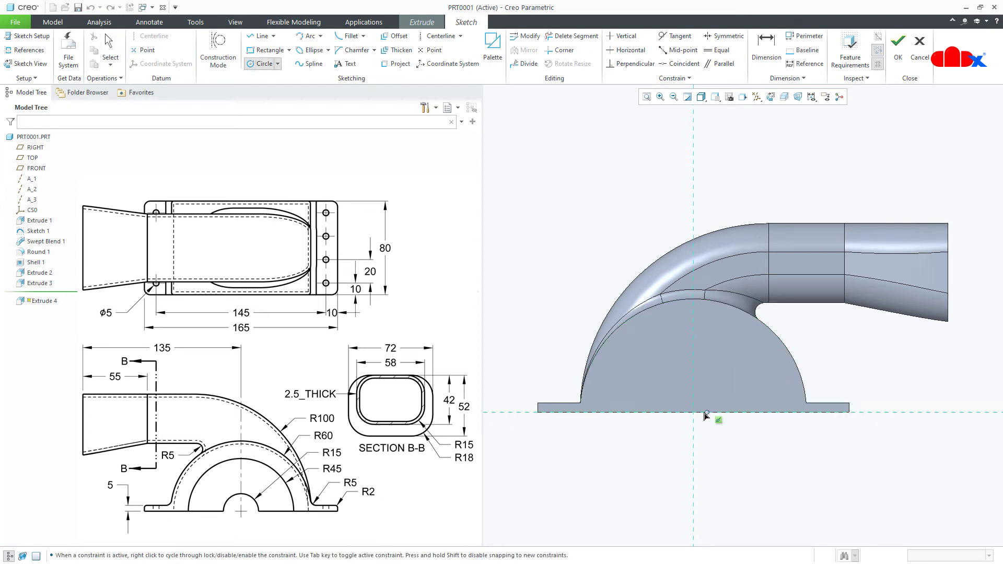
click(693, 412)
click(720, 439)
middle_click(745, 465)
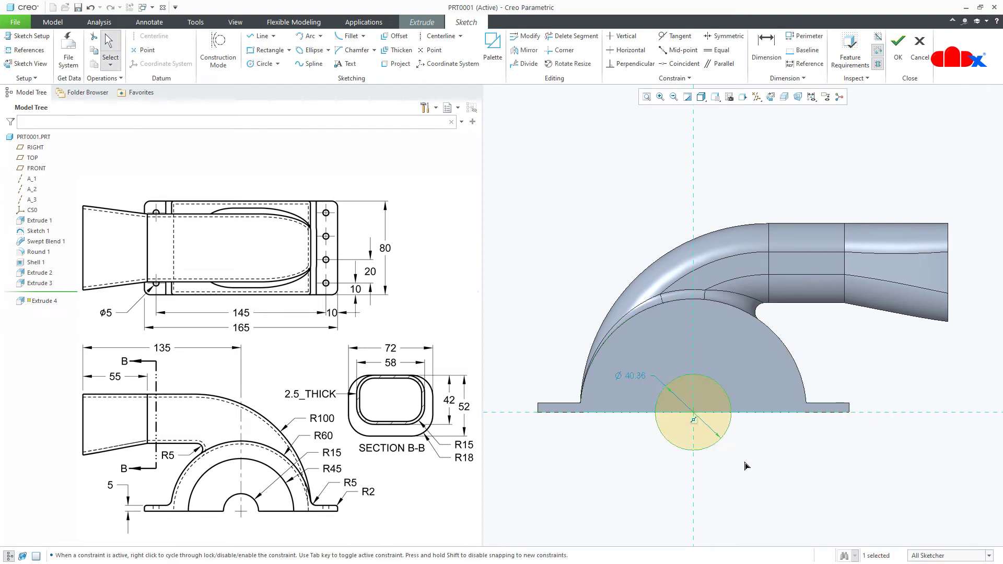
Dimension the small circle's radius, set it to 15 mm, and finish the sketch.
right_click(745, 466)
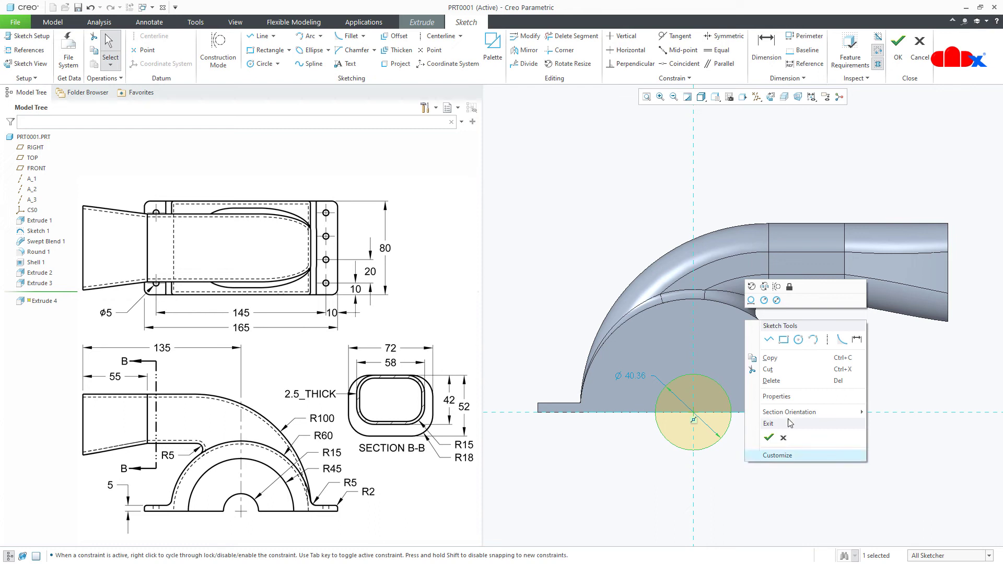
click(839, 338)
middle_click(759, 373)
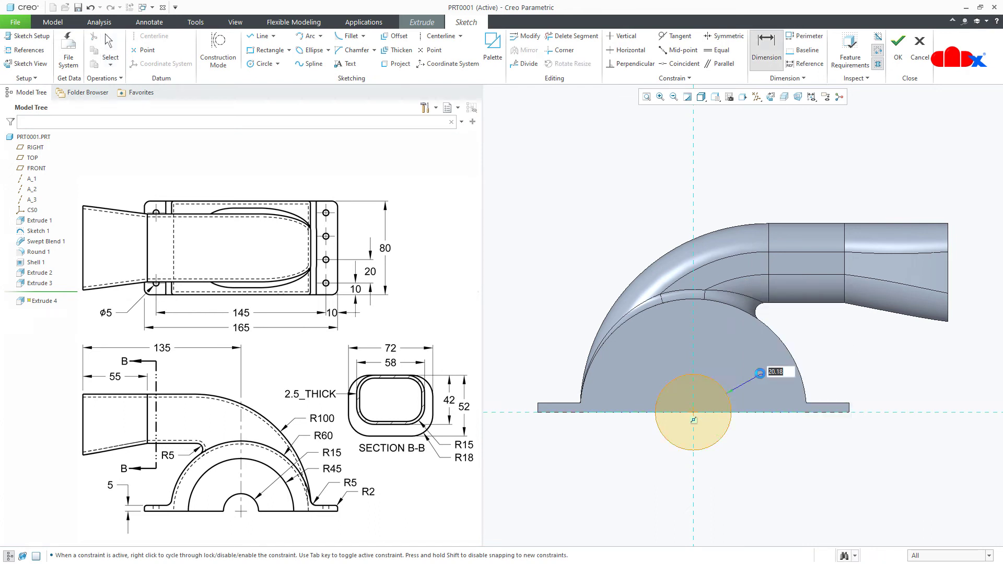
key(Return)
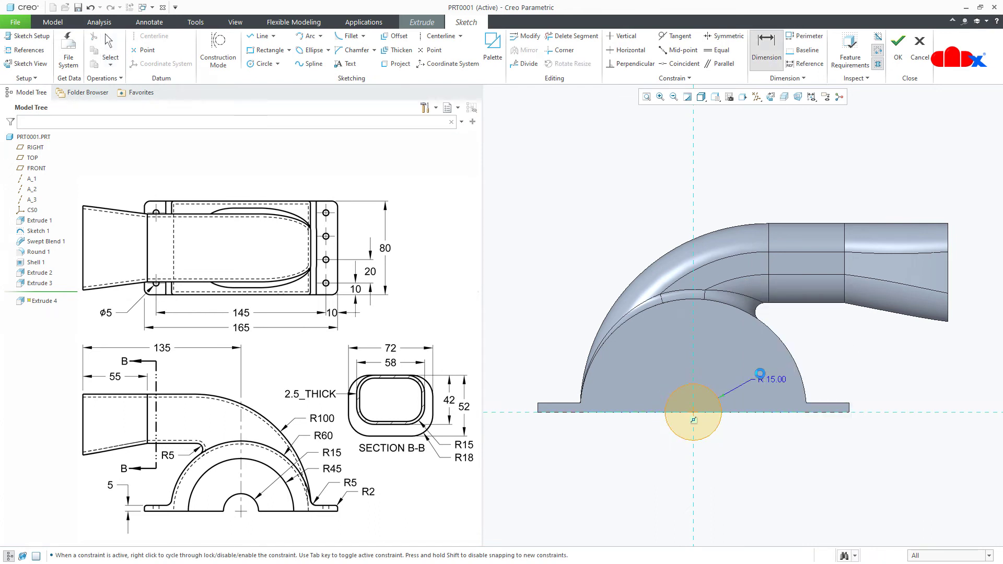
right_click(760, 377)
click(785, 464)
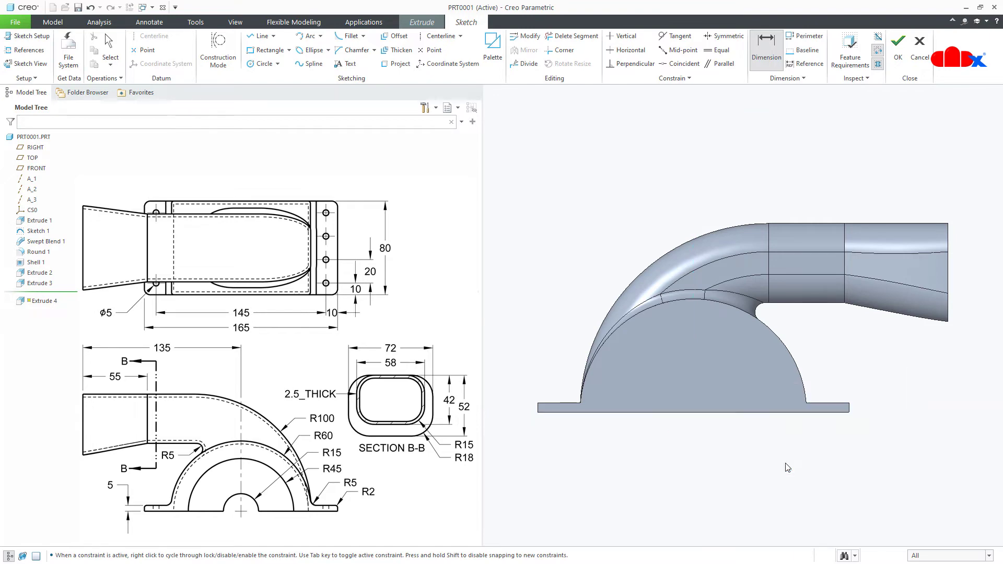
Reverse the extrusion into the body, make it remove material with Through All depth, and complete the R15 opening.
middle_drag(773, 447, 747, 397)
scroll(785, 410, down, 3)
scroll(747, 396, up, 5)
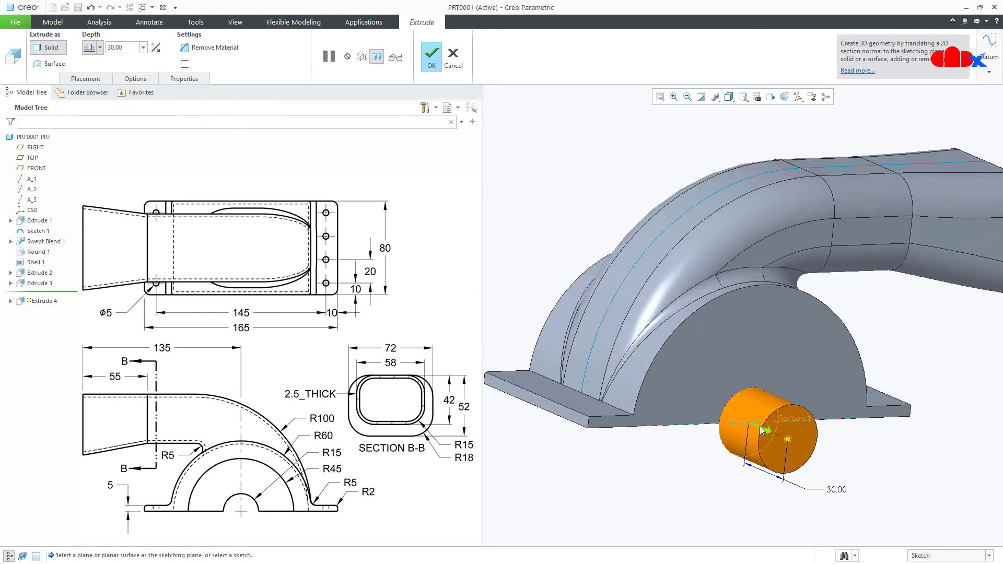
click(761, 428)
right_click(798, 469)
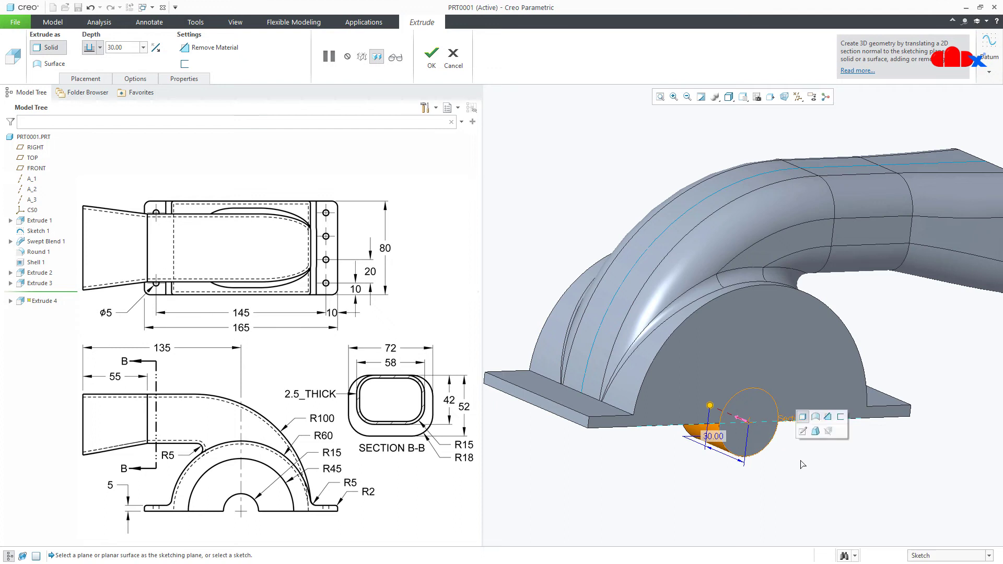
click(830, 421)
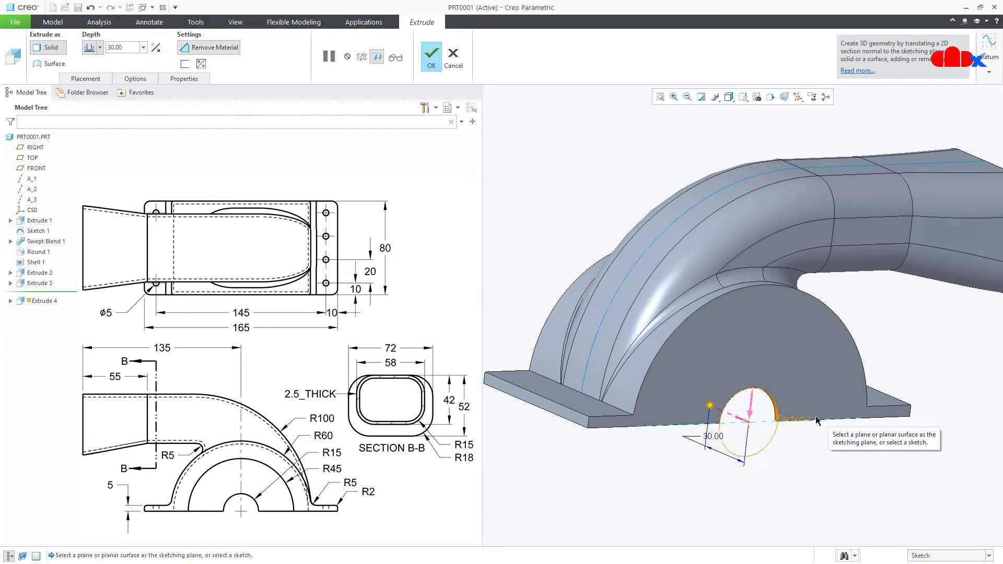
click(692, 436)
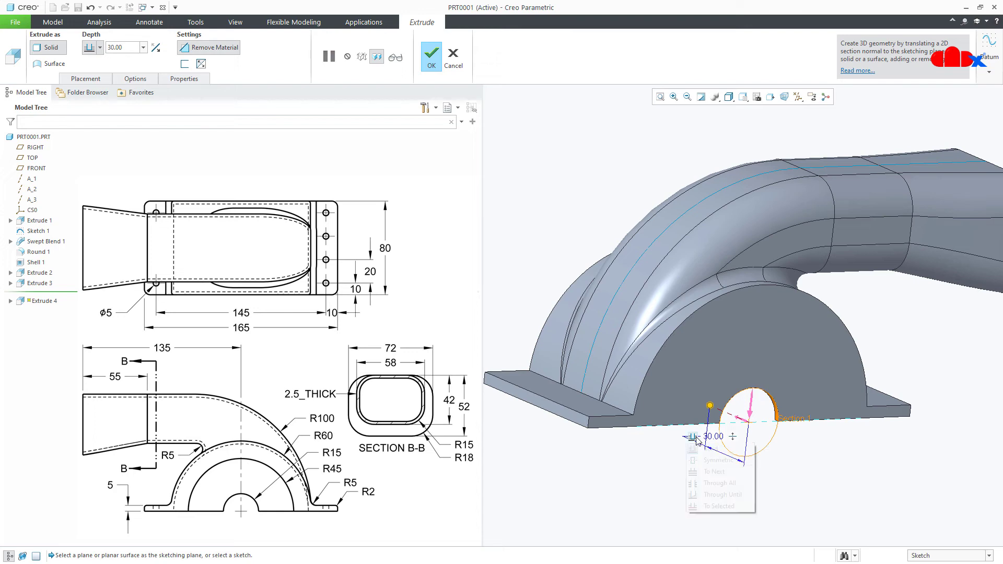
click(719, 483)
middle_drag(703, 474, 659, 460)
middle_click(659, 460)
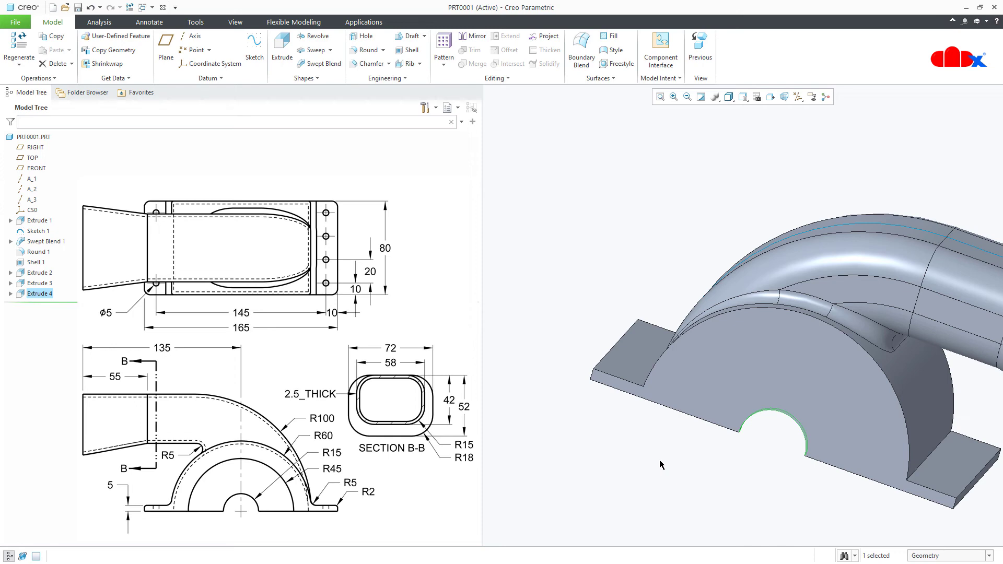
Start a simple hole on the top face of the flange away from the duct inlet, referencing its front end face and outer side.
key(ctrl+d)
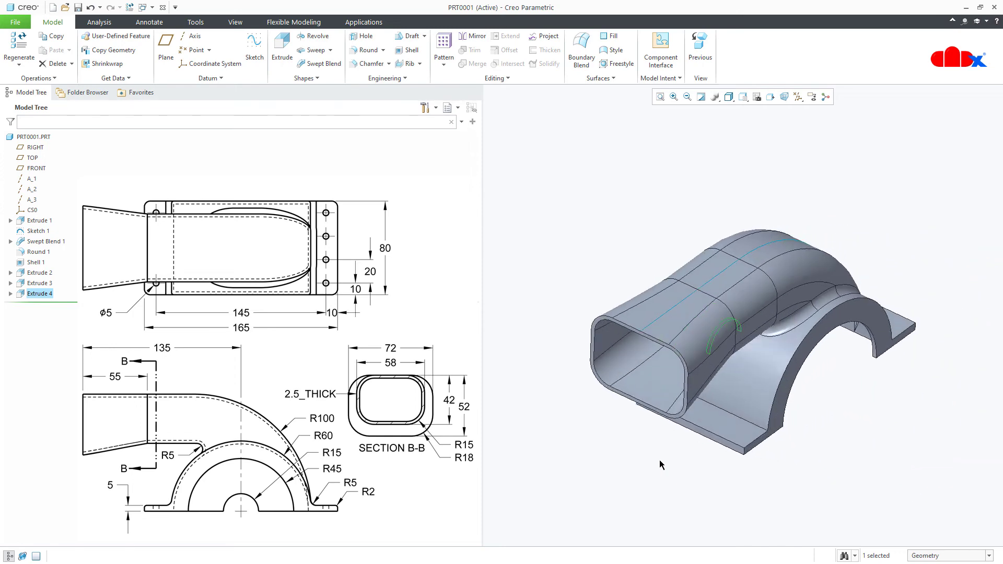
click(774, 495)
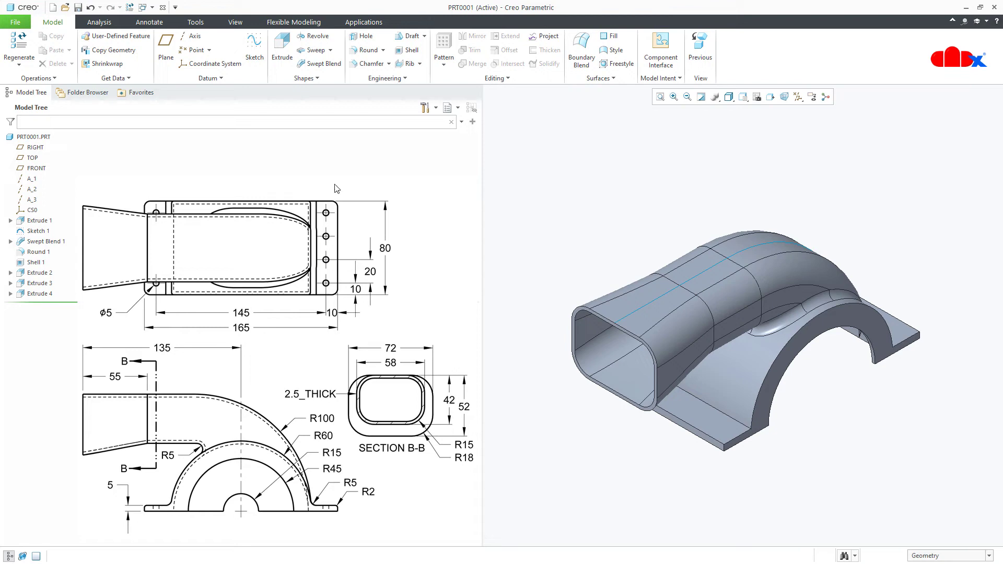
click(364, 36)
click(757, 321)
middle_drag(757, 321, 746, 341)
click(942, 326)
scroll(944, 330, up, 3)
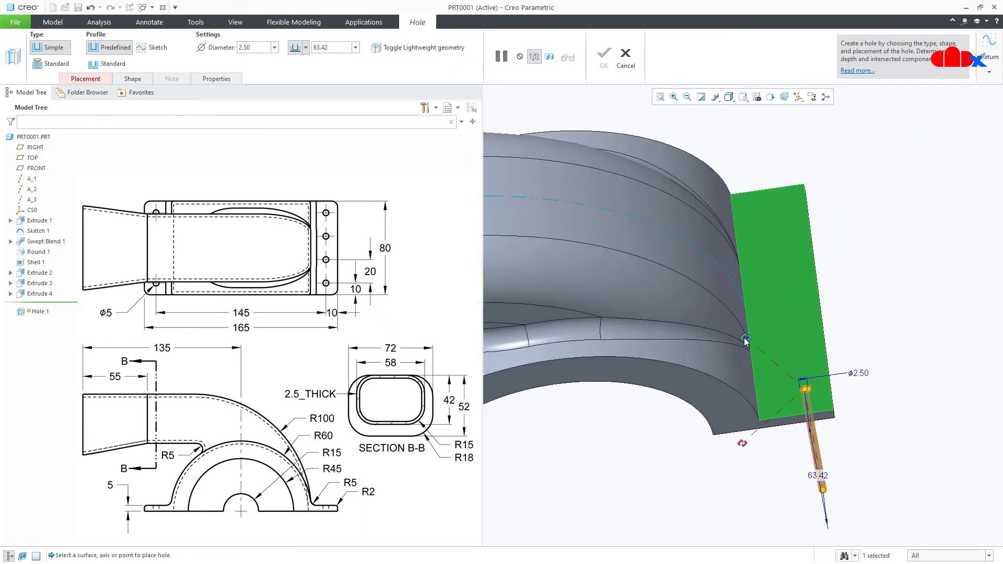
drag(824, 396, 832, 419)
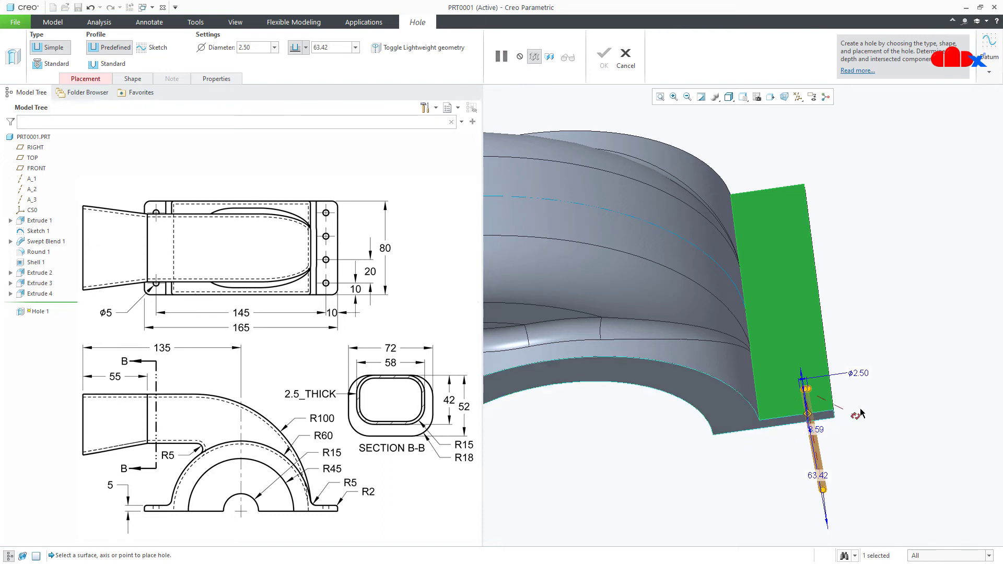
middle_drag(857, 416, 879, 413)
drag(899, 406, 887, 390)
Set the hole's offsets to 10 mm from the flange's outer side and 10 mm from its front end face.
double_click(913, 347)
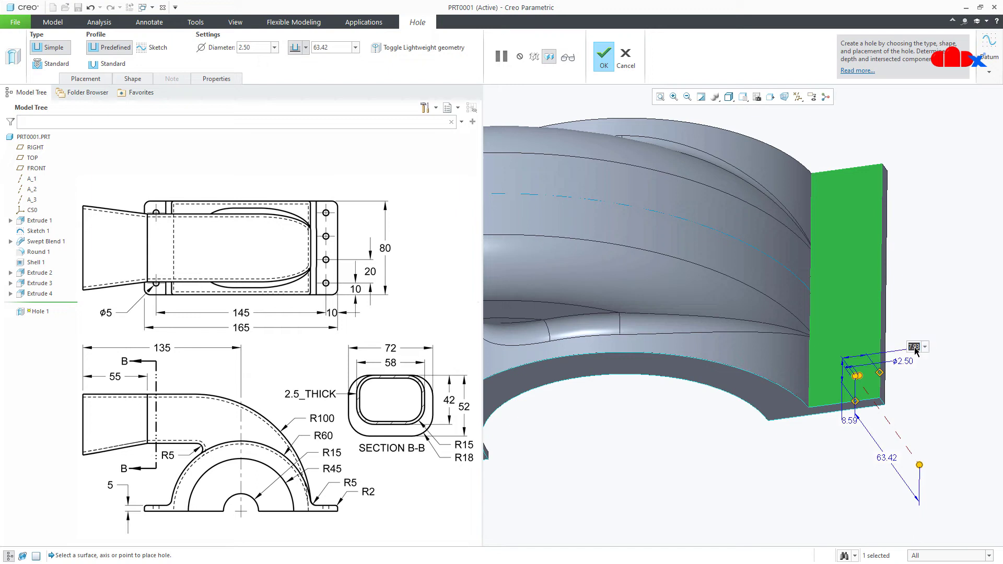
text(10)
key(Return)
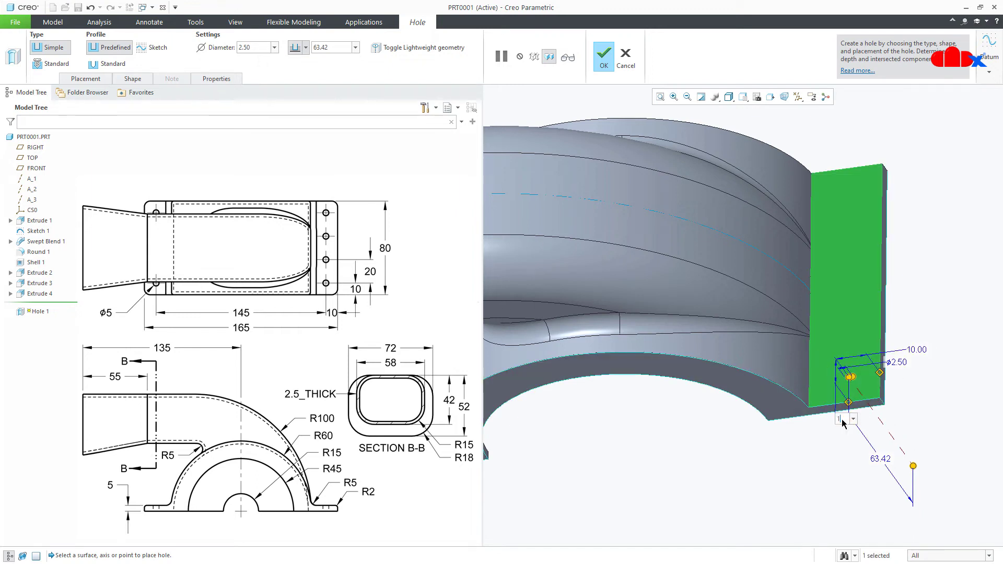
key(Return)
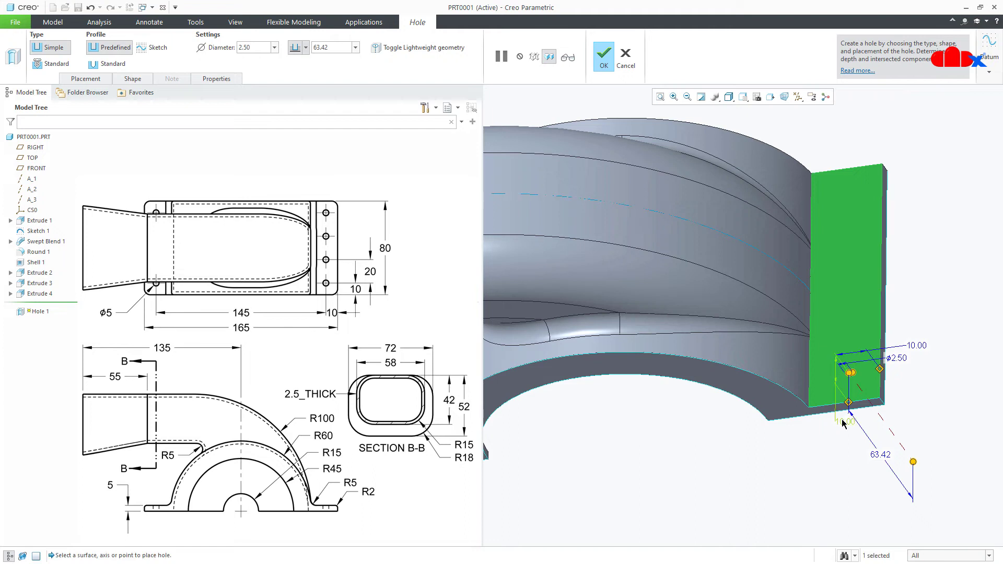
Set the hole's diameter to 5 mm, make its depth pass through the flange, and complete the hole.
double_click(905, 361)
text(5)
key(Return)
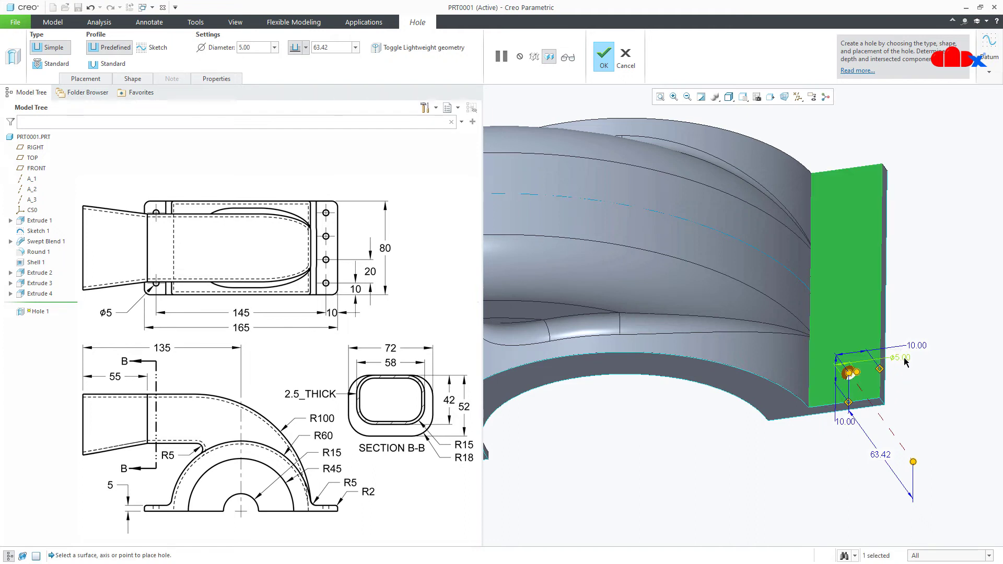
click(305, 52)
click(297, 89)
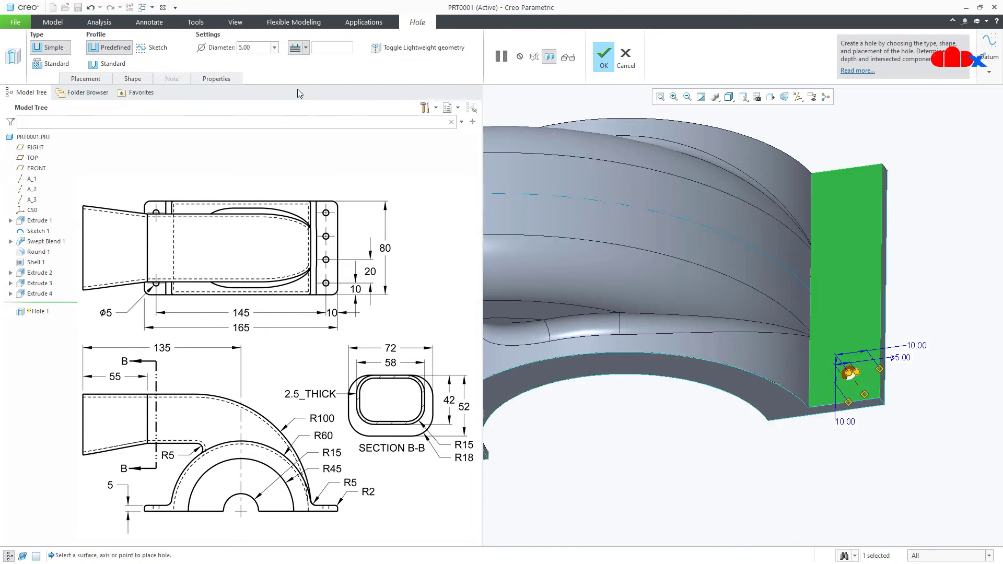
click(603, 67)
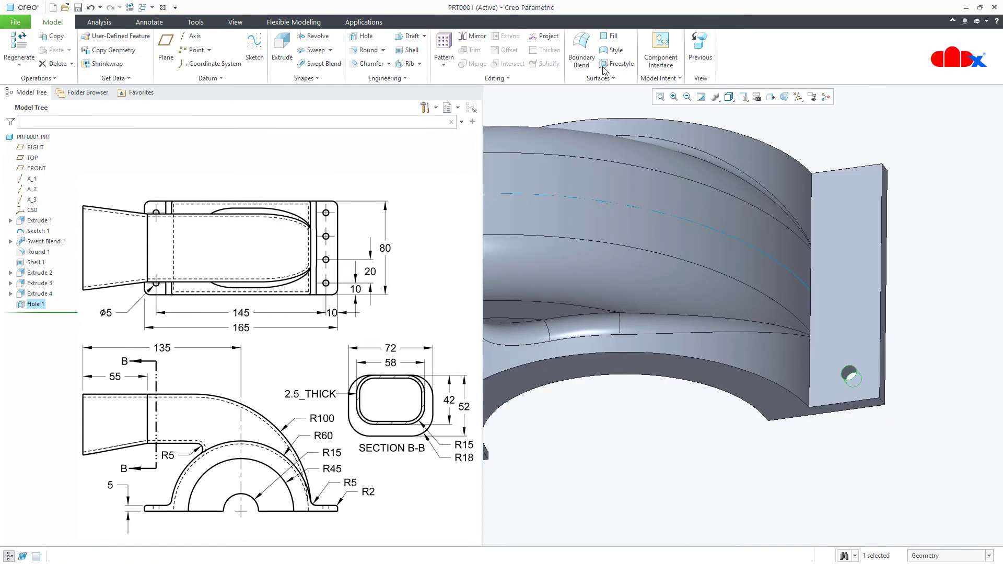
Start a Direction pattern of the hole along the flange's long outer edge with 4 members spaced 20 mm apart.
click(446, 48)
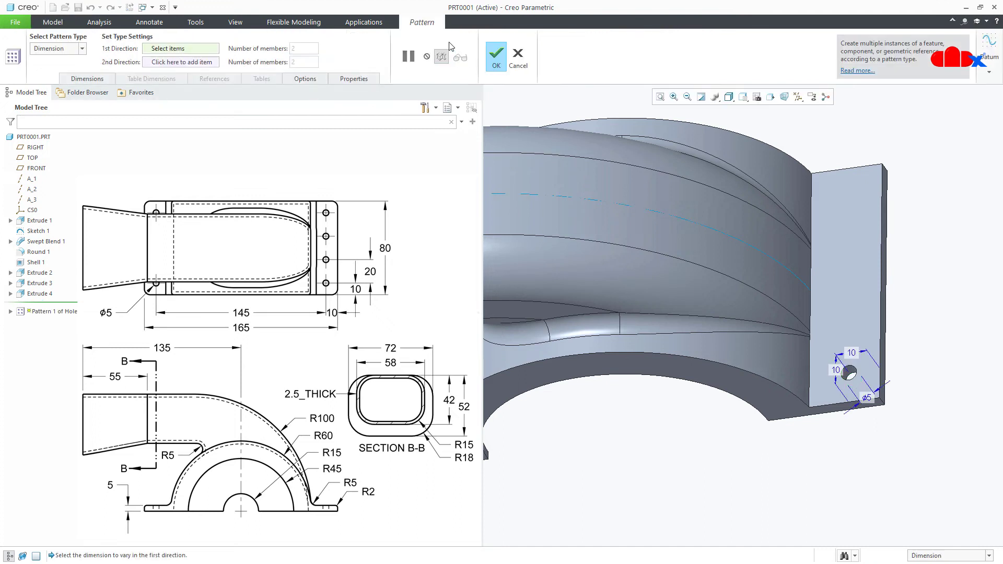
click(82, 50)
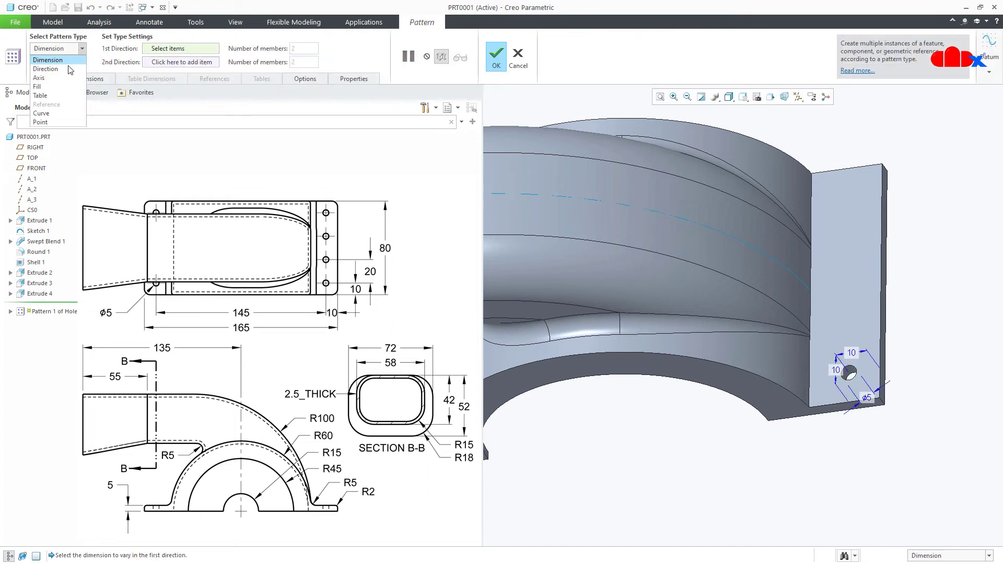
click(69, 69)
middle_drag(713, 281, 692, 282)
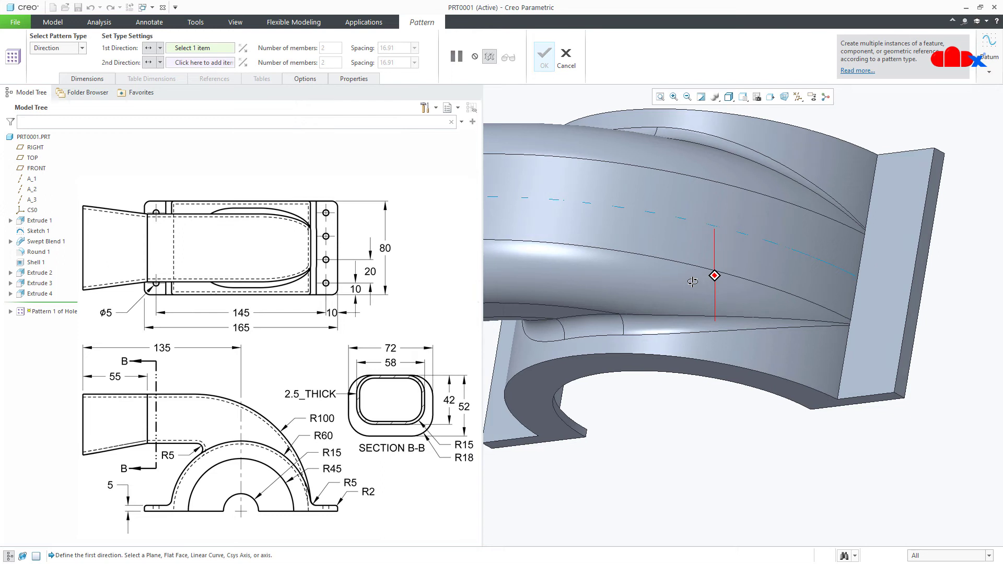
click(906, 319)
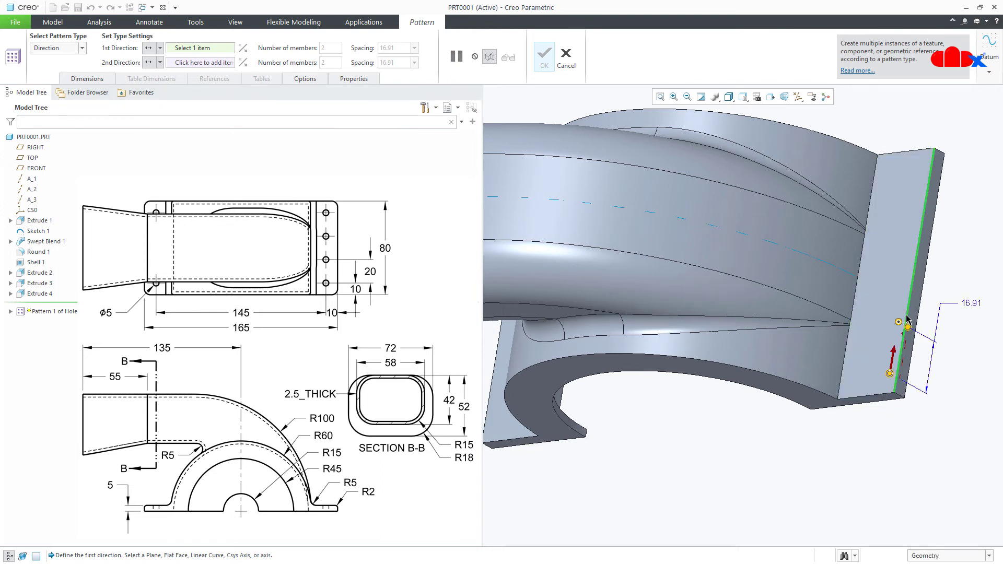
double_click(973, 304)
key(Return)
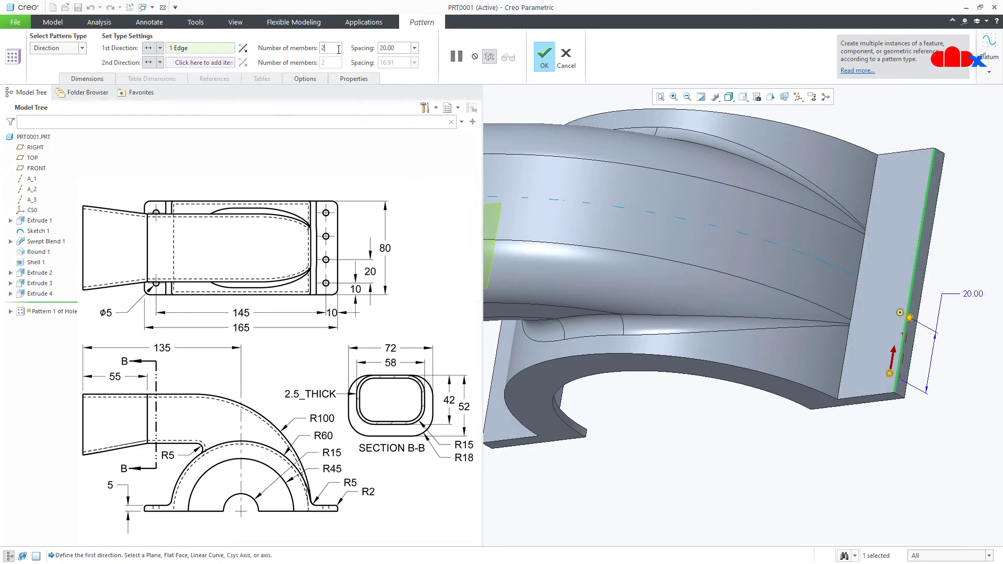
text(4)
key(Return)
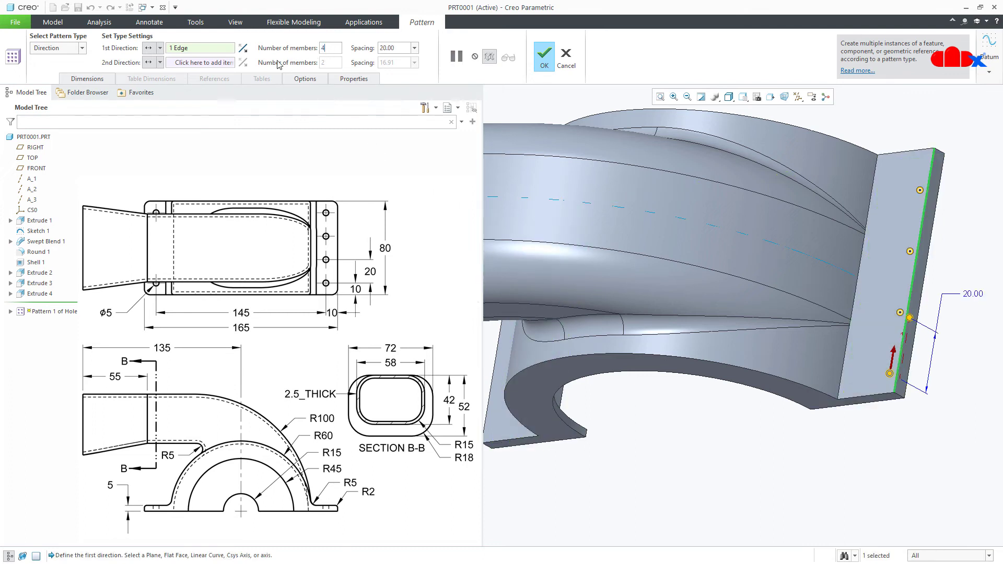
Add a second pattern direction along the flange's short front edge with 2 members spaced 145 mm toward the opposite flange, and complete the pattern.
middle_drag(665, 288, 699, 292)
click(227, 63)
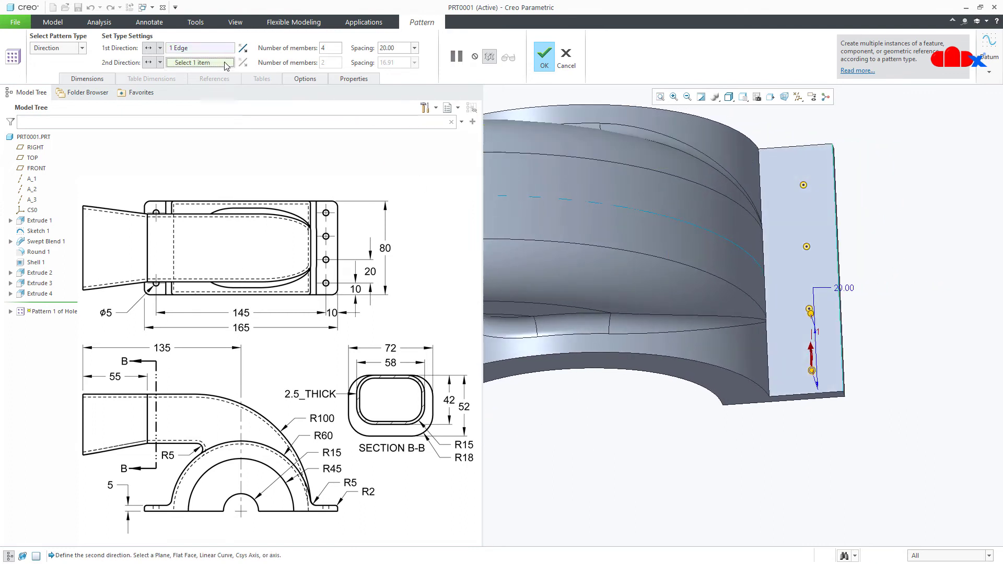
click(798, 395)
scroll(841, 419, down, 5)
middle_drag(840, 419, 784, 429)
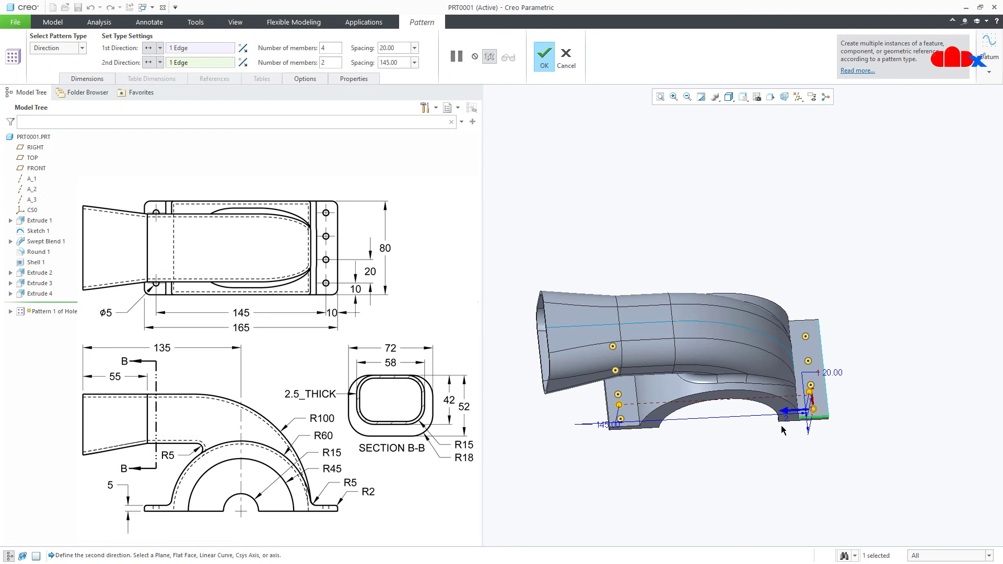
middle_click(781, 425)
middle_drag(781, 425, 840, 503)
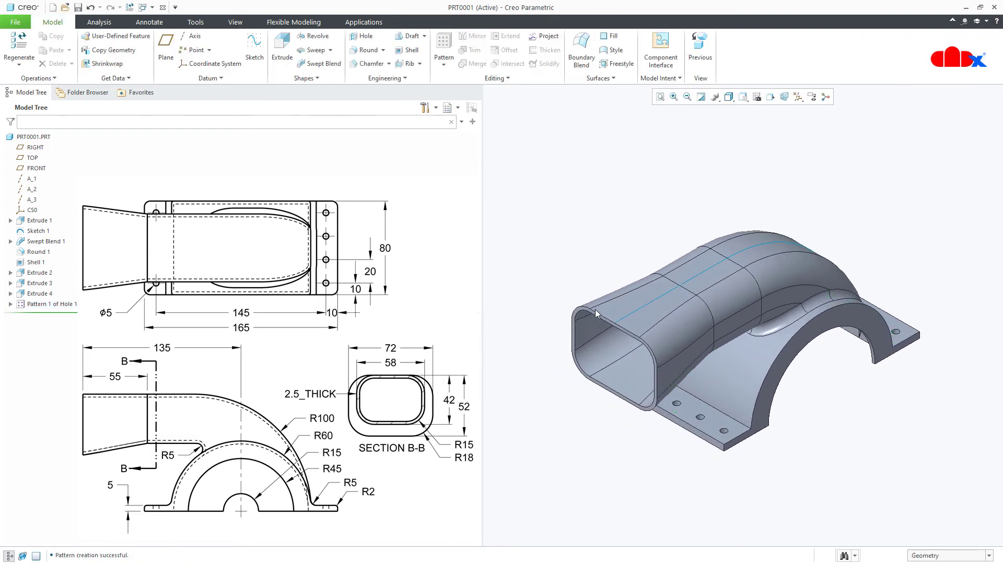
Start a 5 mm round on the two edges where the flanges meet the curved housing wall.
click(366, 50)
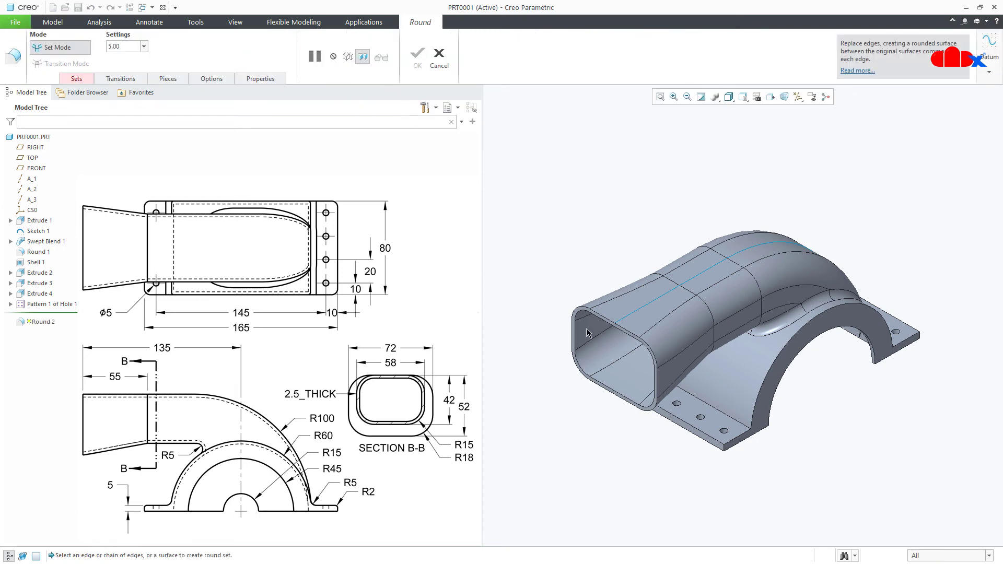
click(729, 415)
middle_drag(728, 415, 876, 374)
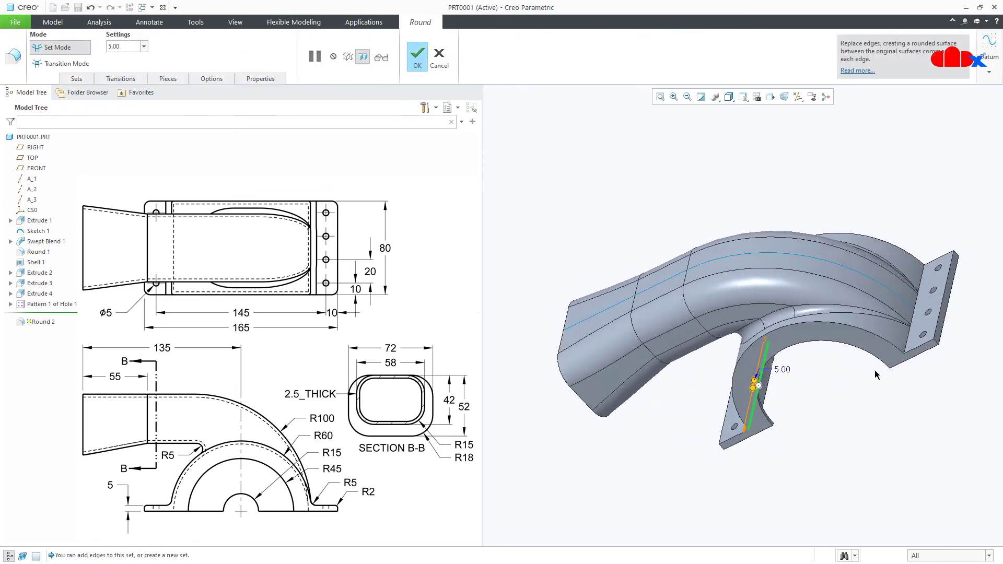
ctrl+click(907, 343)
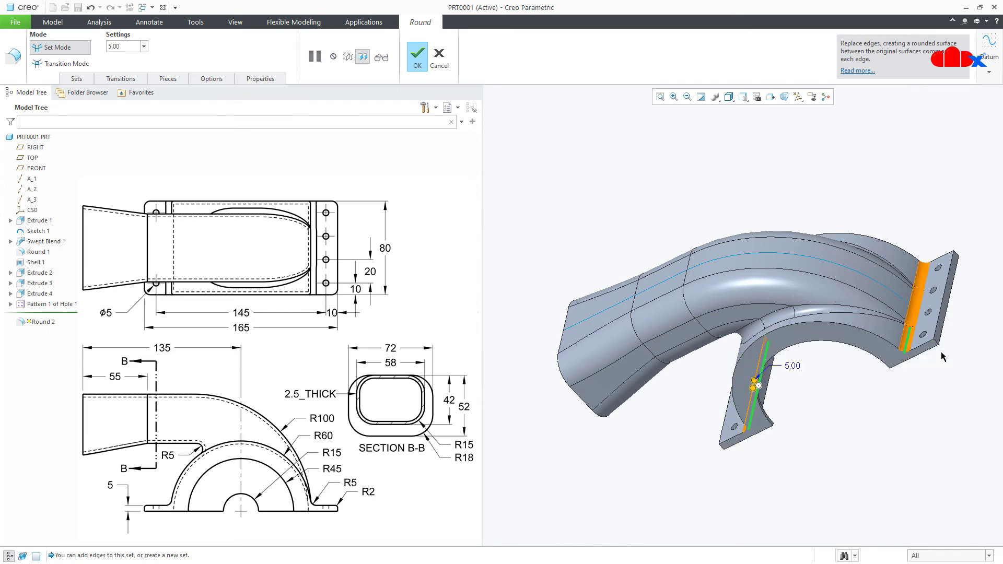
Add the four outer vertical corner edges of the flanges to the 5 mm round set and complete the round.
scroll(943, 355, down, 2)
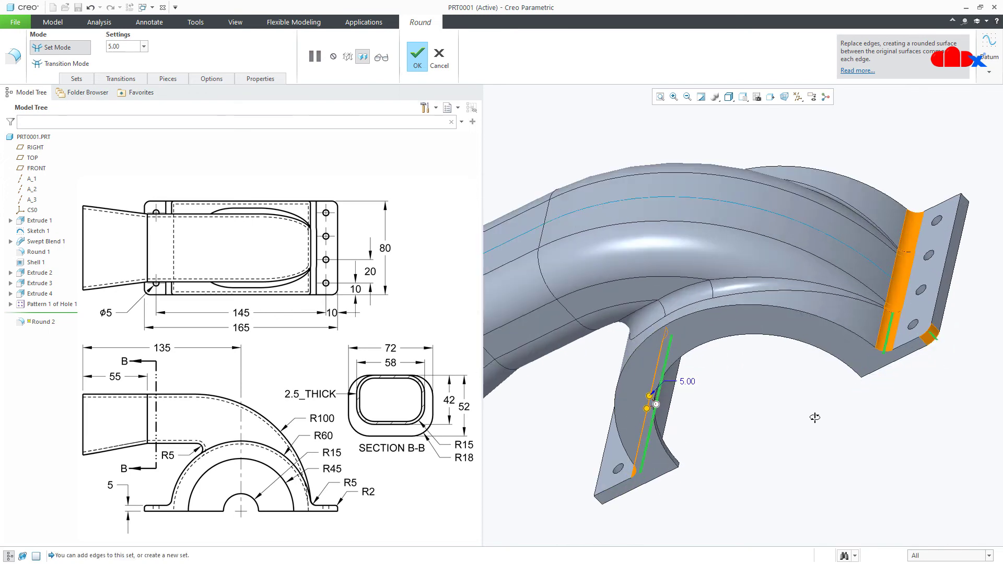
mouse_move(898, 397)
middle_down()
mouse_move(853, 407)
mouse_move(757, 460)
middle_up()
mouse_move(689, 463)
middle_down()
mouse_move(778, 416)
mouse_move(816, 428)
middle_up()
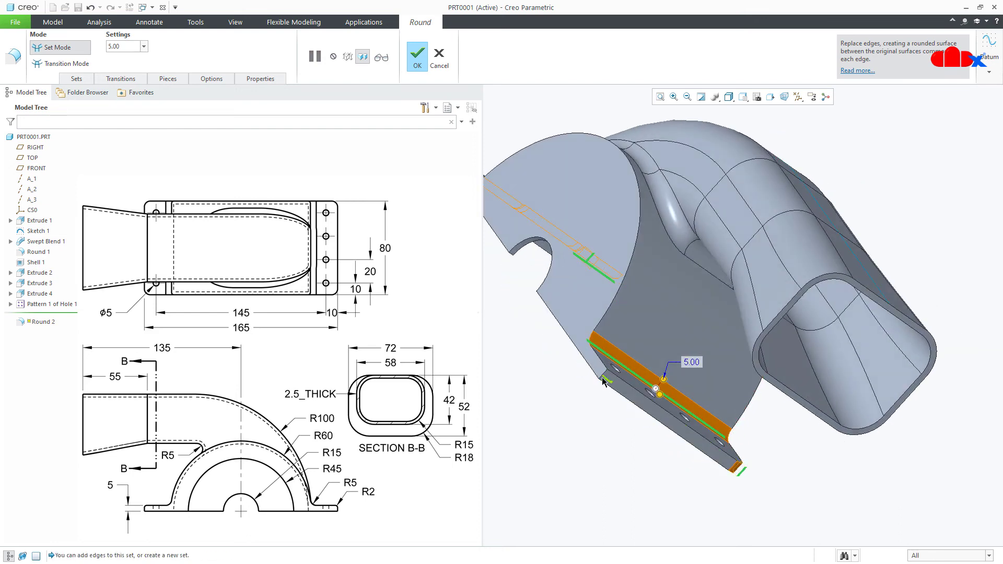
middle_drag(615, 376, 673, 348)
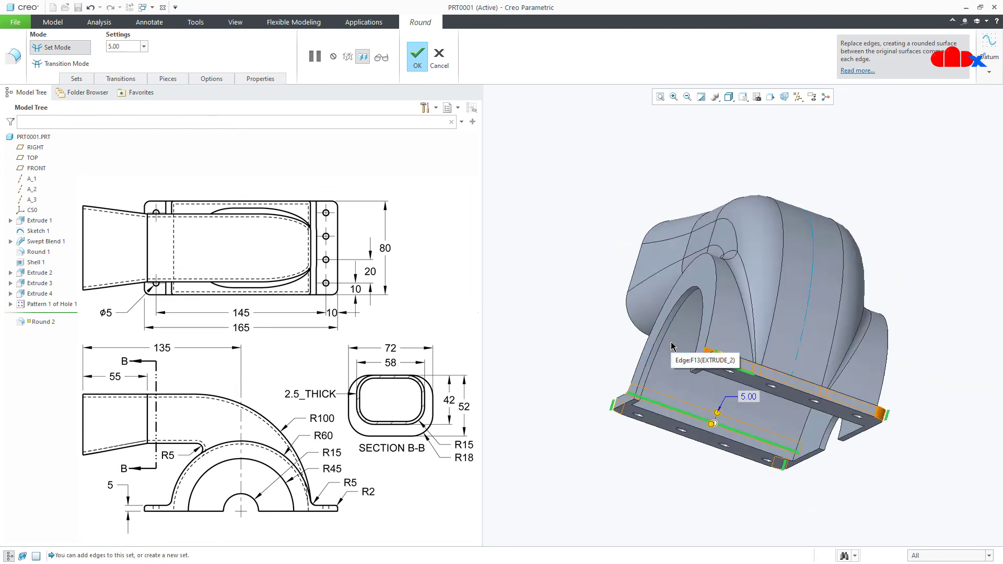
key(ctrl+d)
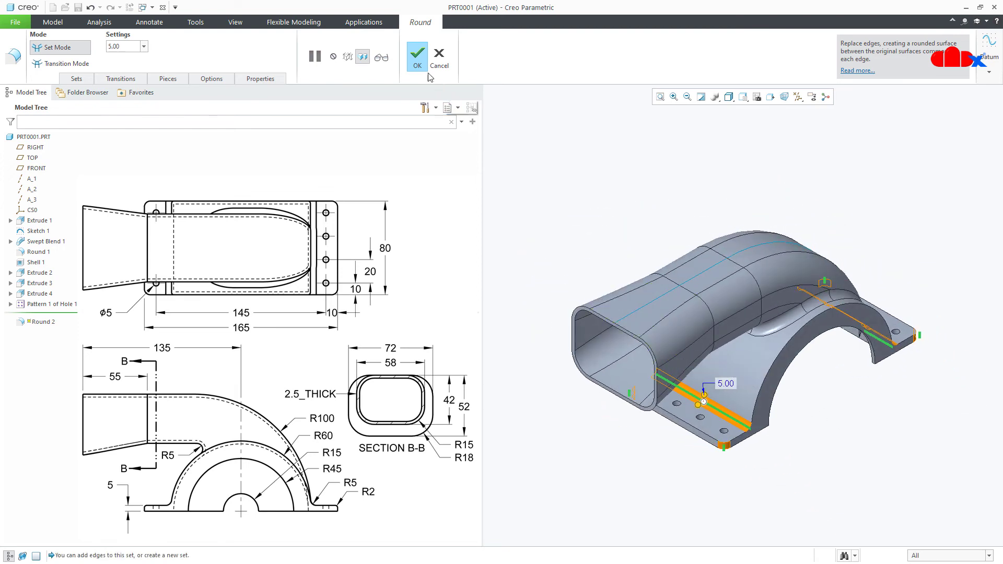
click(417, 54)
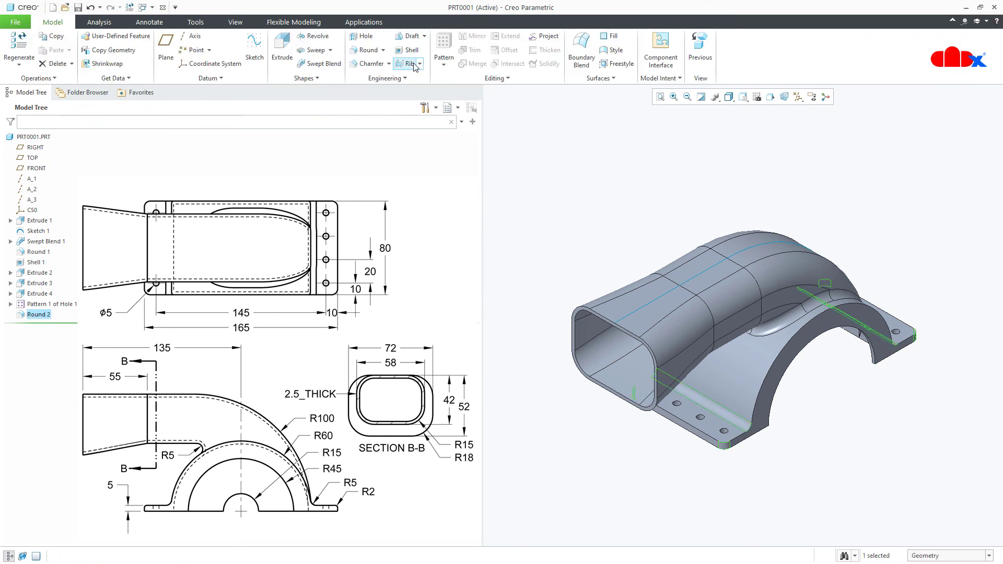
Round the continuous upper outer edge chain along the front arch and flanges with a 2 mm radius.
click(369, 50)
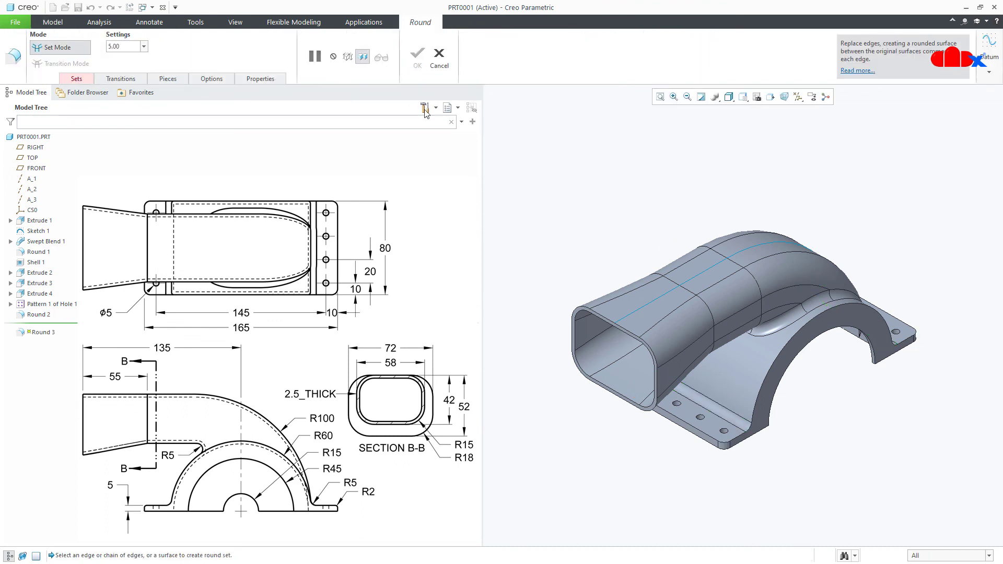
click(784, 355)
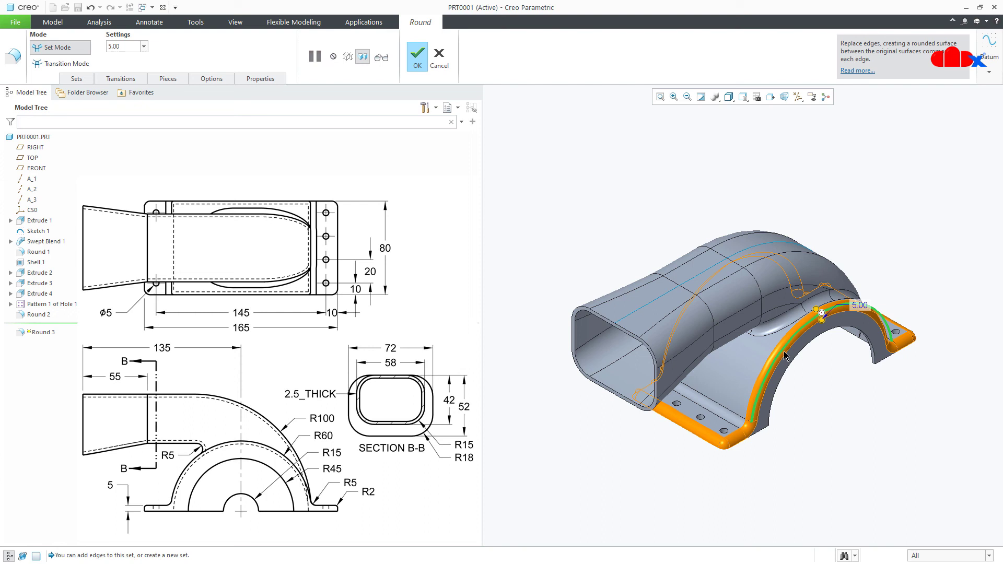
double_click(859, 305)
text(2)
key(Return)
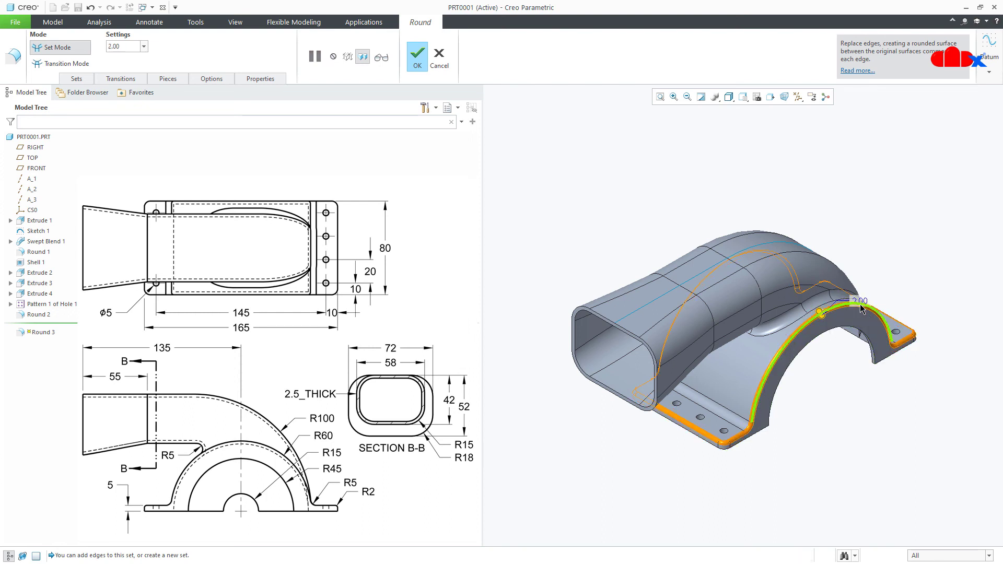
middle_click(863, 315)
click(878, 472)
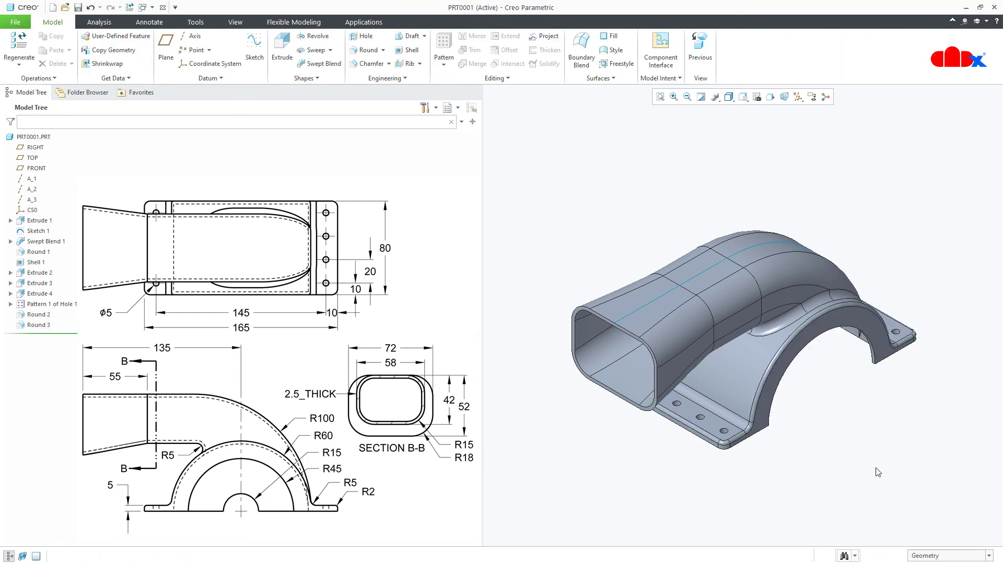
Hide Sketch 1, the trajectory curve of the swept blend.
mouse_move(874, 472)
middle_down()
mouse_move(869, 419)
mouse_move(875, 471)
middle_up()
click(38, 232)
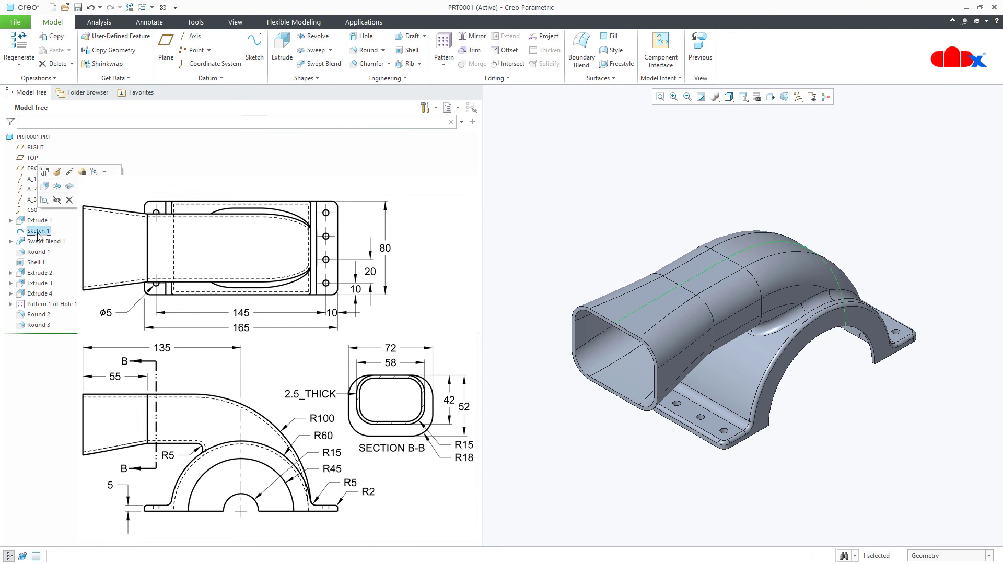
click(51, 201)
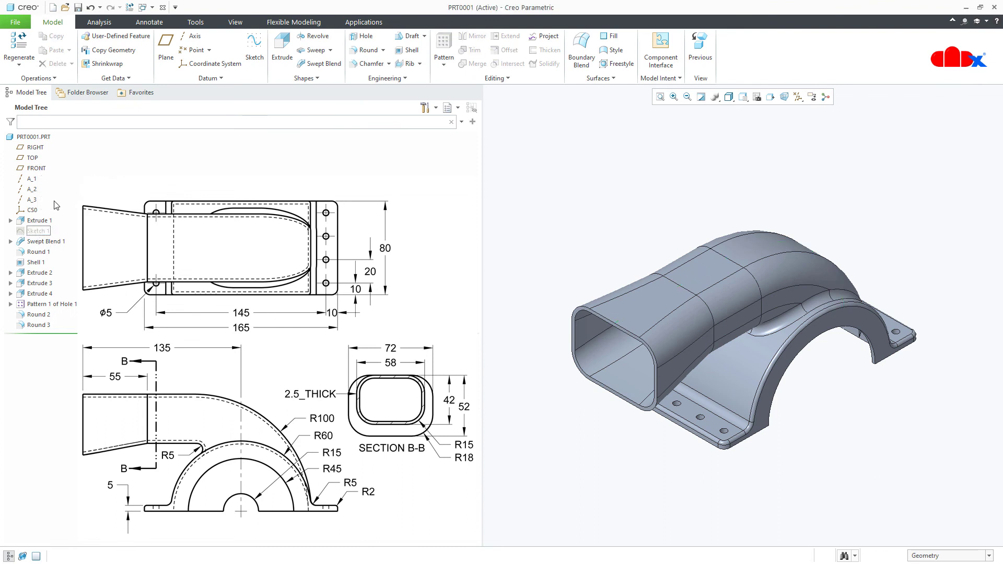
Apply a light gray appearance to the entire part, using the Part selection filter.
click(233, 24)
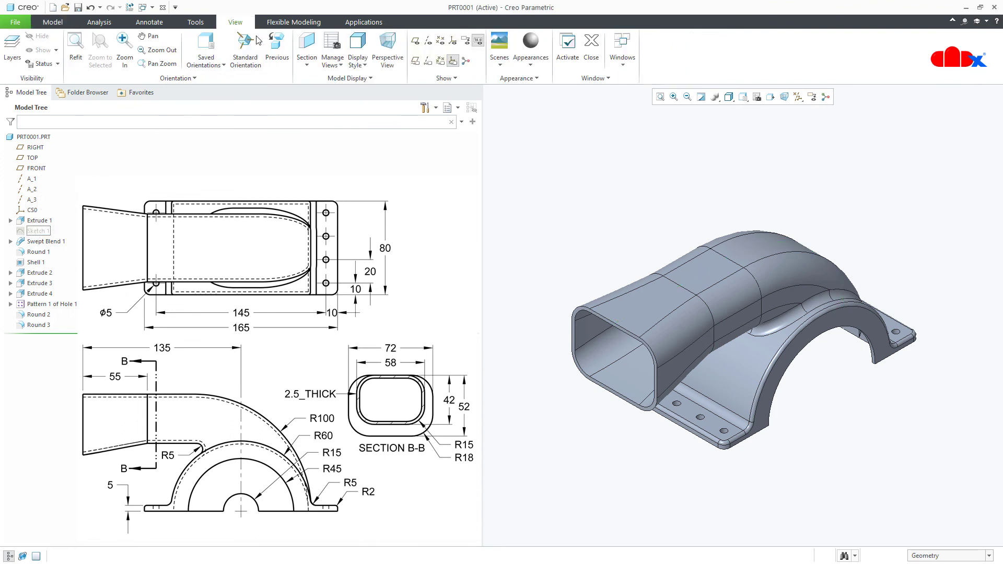
click(532, 71)
click(547, 243)
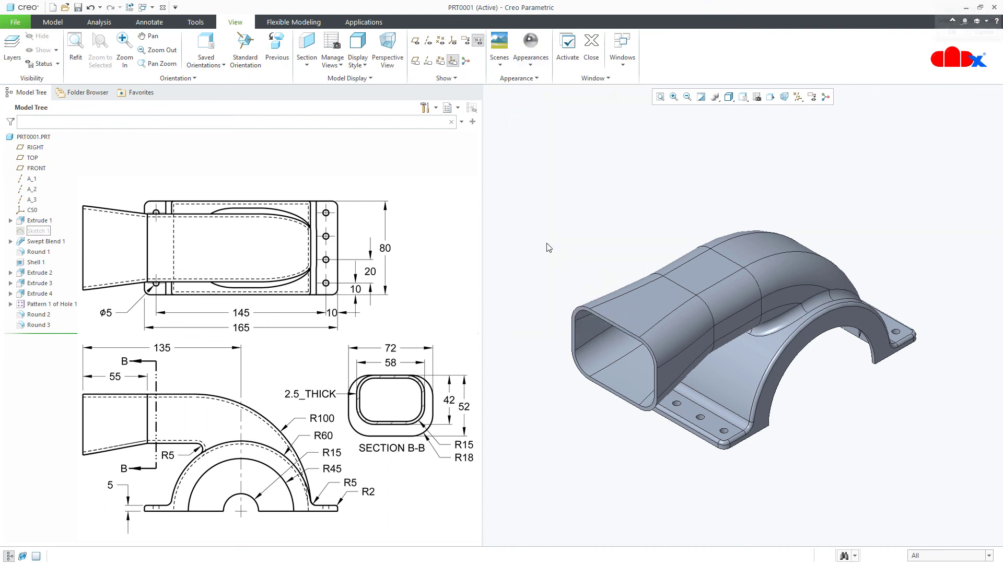
click(920, 558)
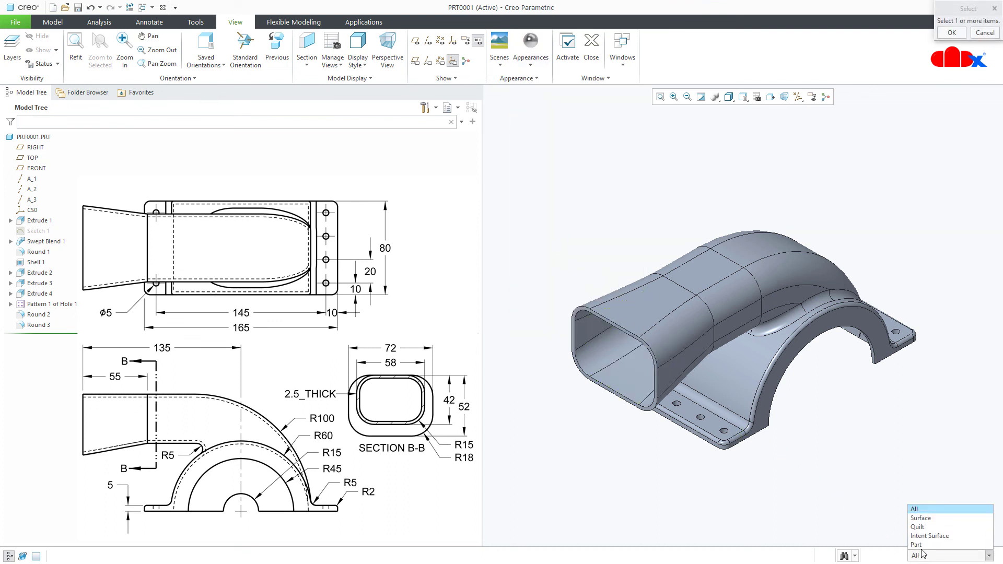
click(923, 547)
click(789, 365)
middle_click(843, 393)
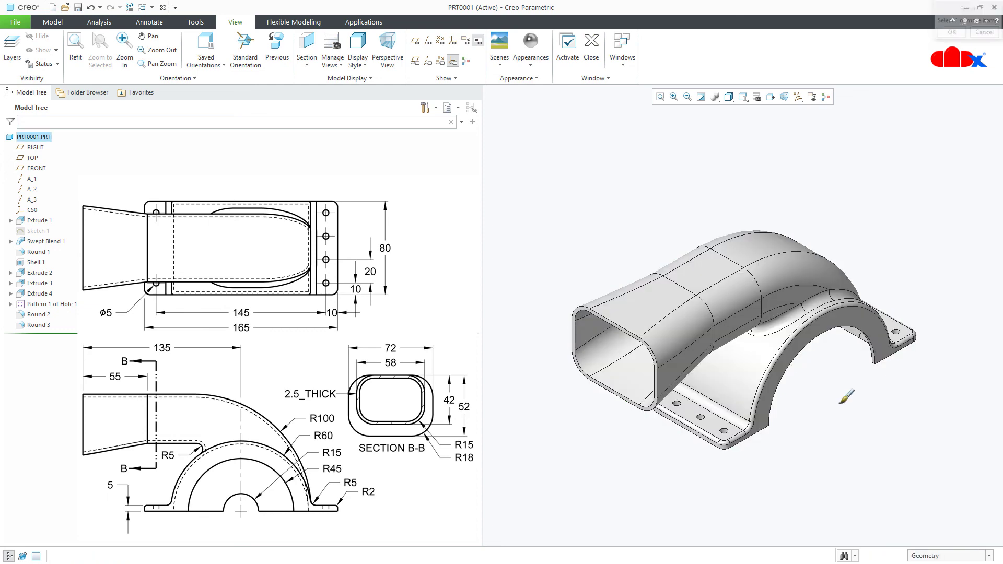
Switch the model's display style to shading with reflections and view the housing at an angle.
middle_drag(842, 394, 834, 385)
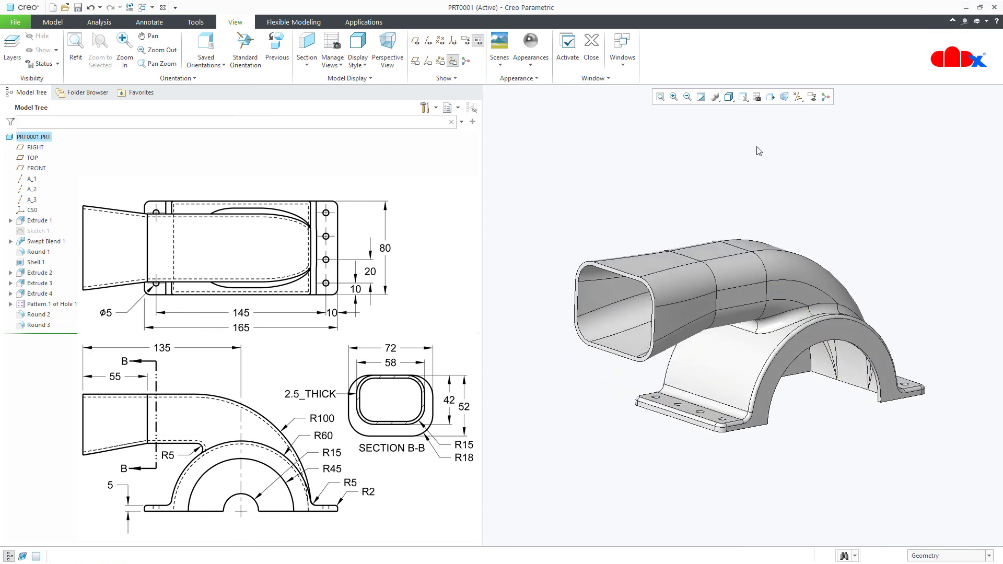
click(729, 97)
click(734, 111)
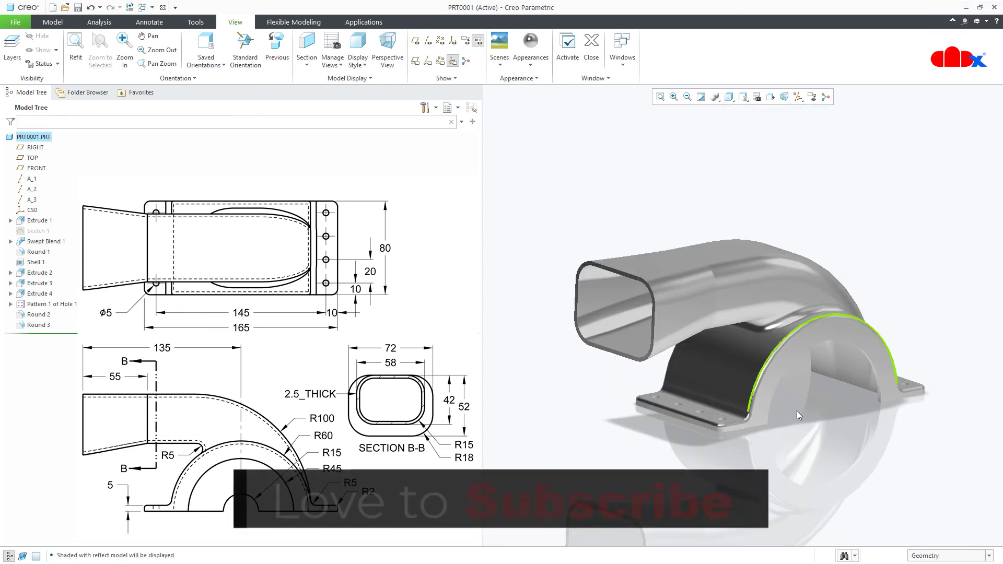
mouse_move(793, 415)
middle_down()
mouse_move(833, 403)
mouse_move(781, 429)
mouse_move(819, 412)
mouse_move(816, 425)
mouse_move(808, 418)
mouse_move(815, 434)
middle_up()
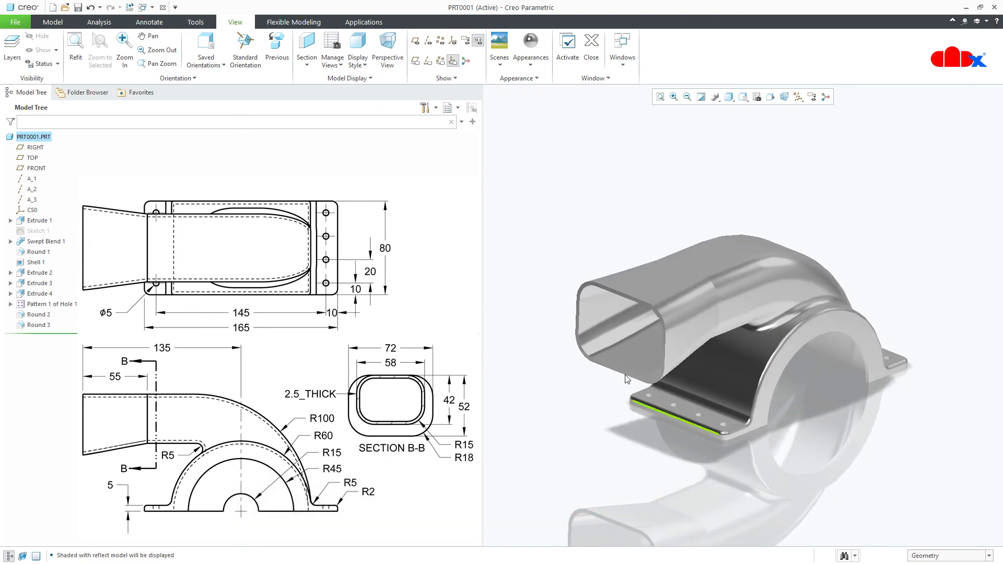
Turn off the shadow and reflection ground effects in the scene's environment settings.
click(498, 65)
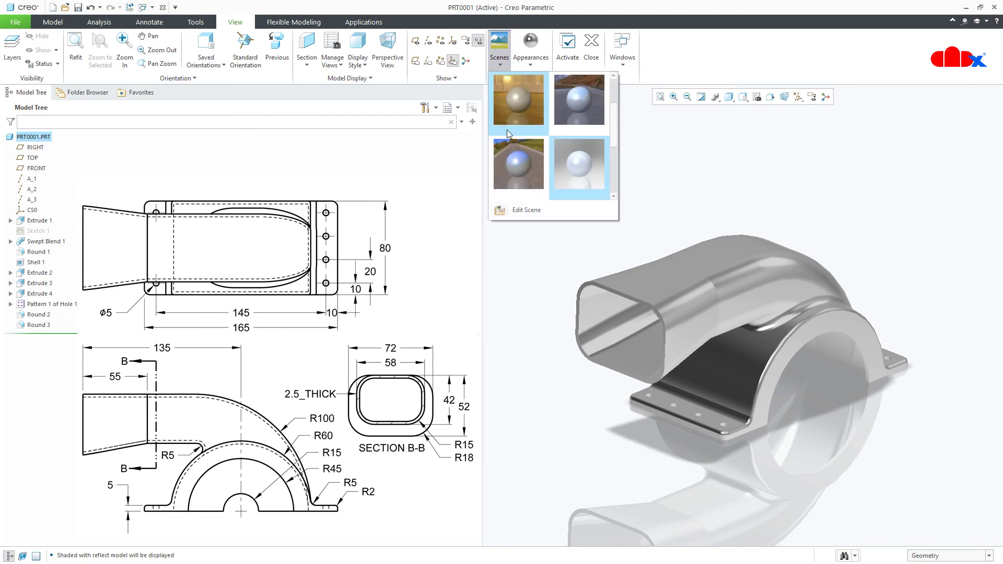
click(517, 210)
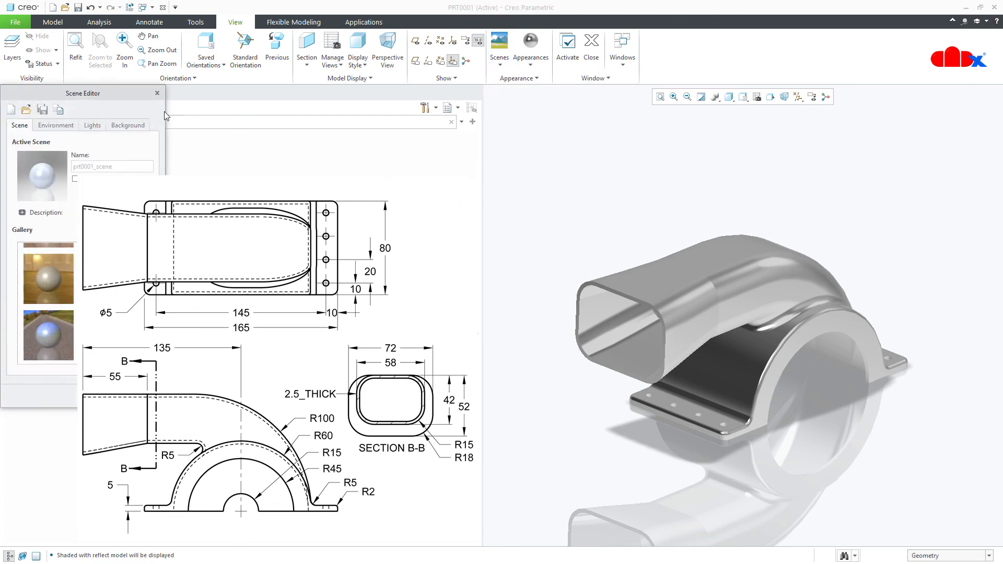
drag(121, 93, 629, 121)
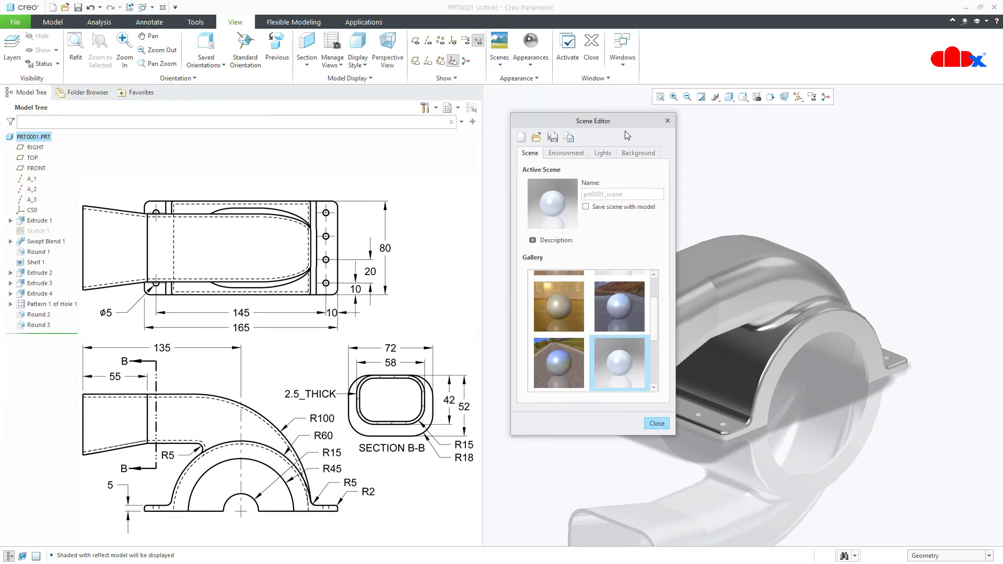
click(572, 153)
click(547, 339)
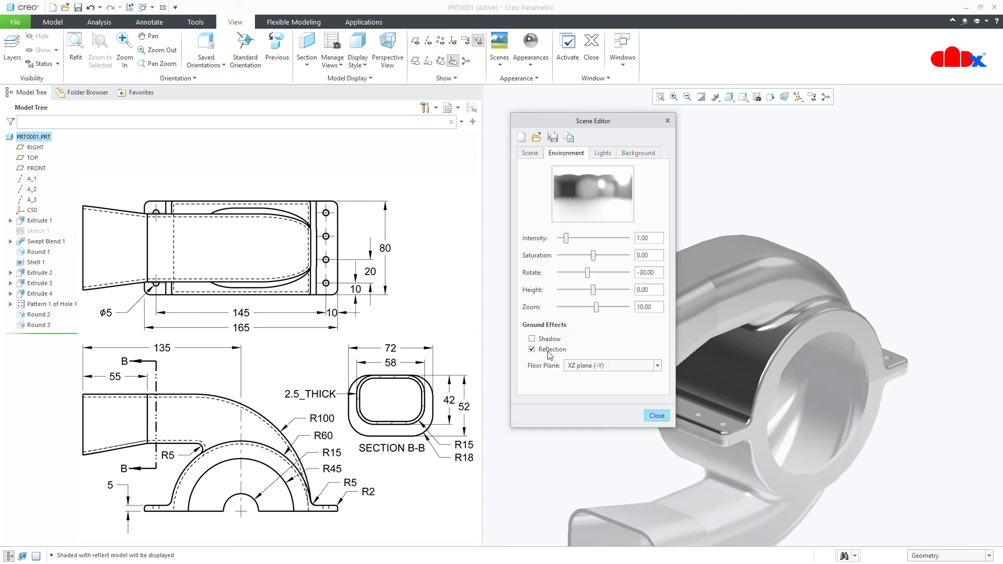
click(549, 351)
click(657, 416)
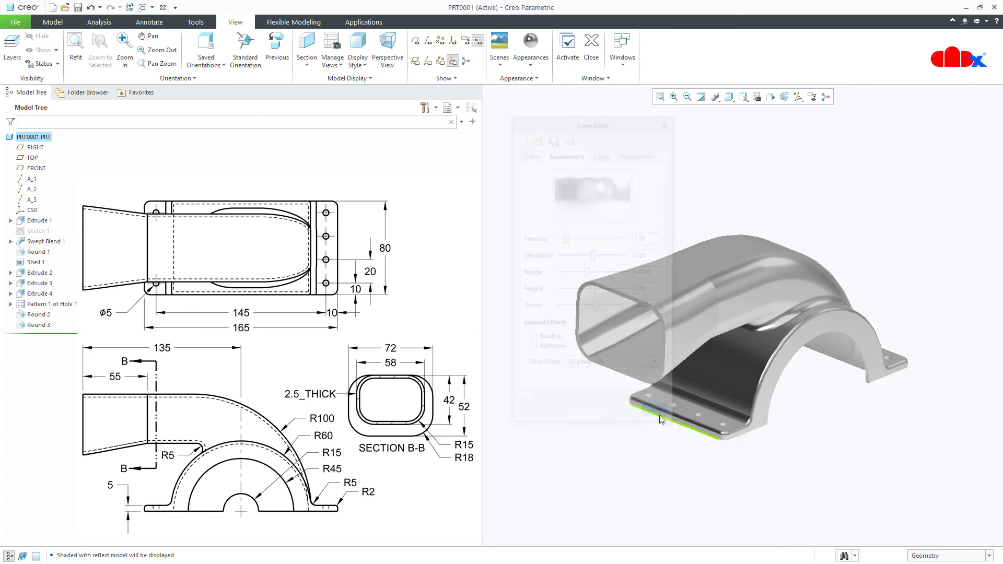
Return the housing to its default orientation and set the display style to shading with edges.
mouse_move(801, 496)
middle_down()
mouse_move(766, 498)
mouse_move(792, 488)
mouse_move(778, 478)
mouse_move(814, 485)
mouse_move(796, 493)
middle_up()
key(ctrl+d)
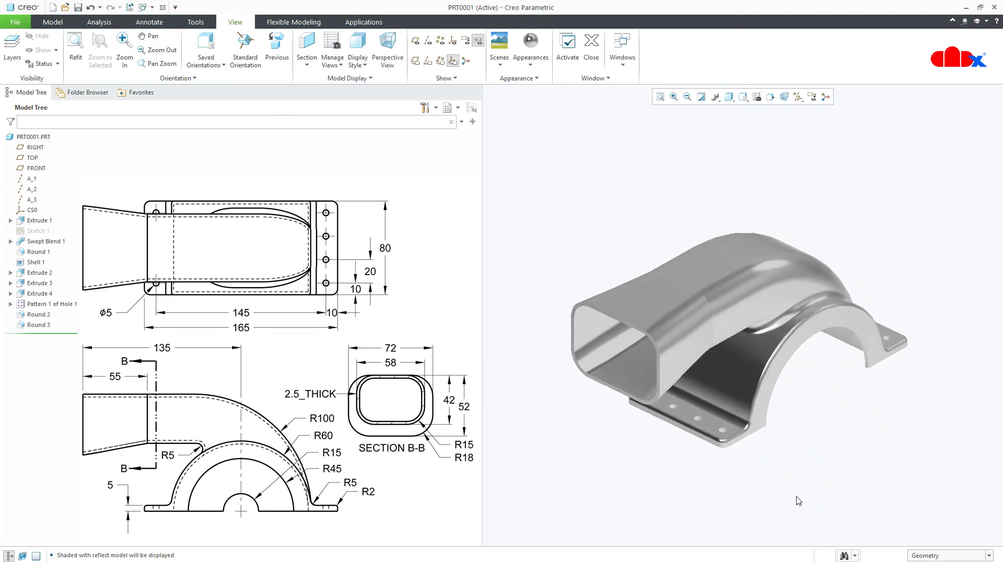
click(62, 24)
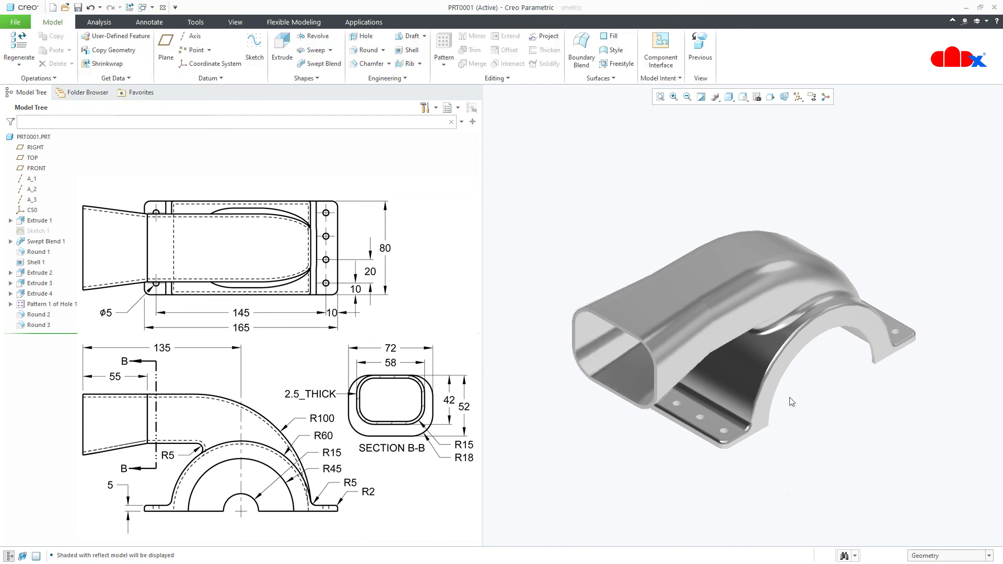
click(732, 100)
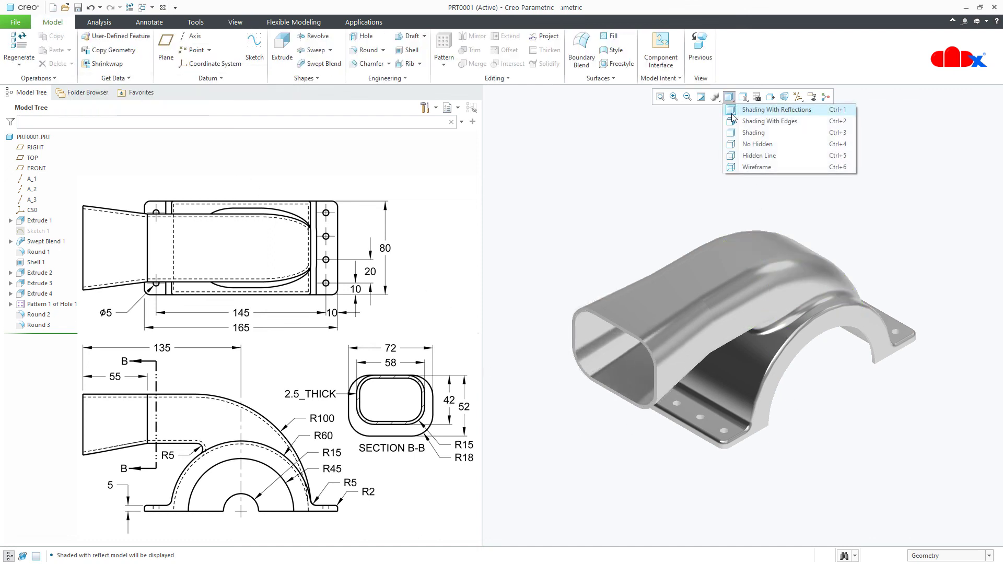
click(733, 121)
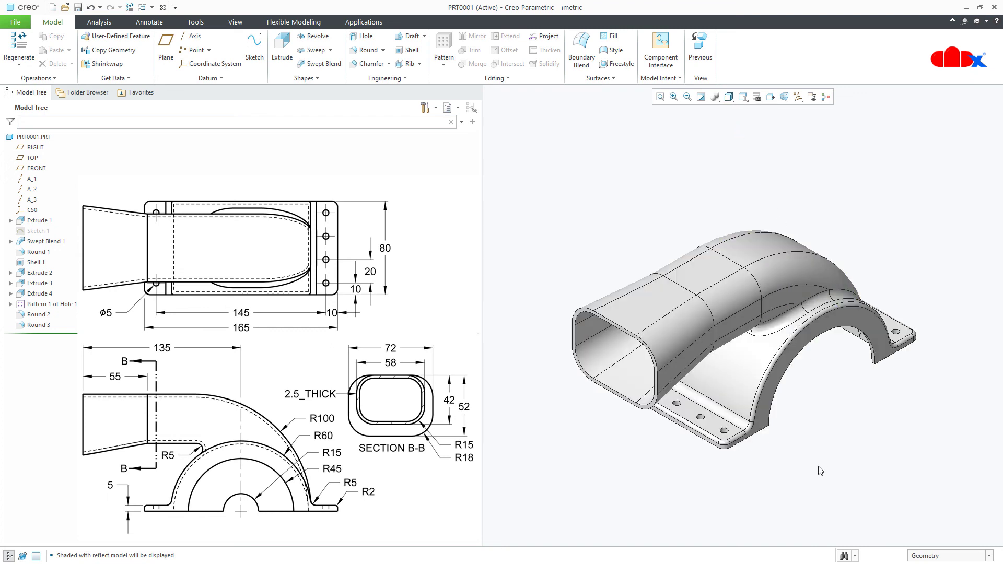